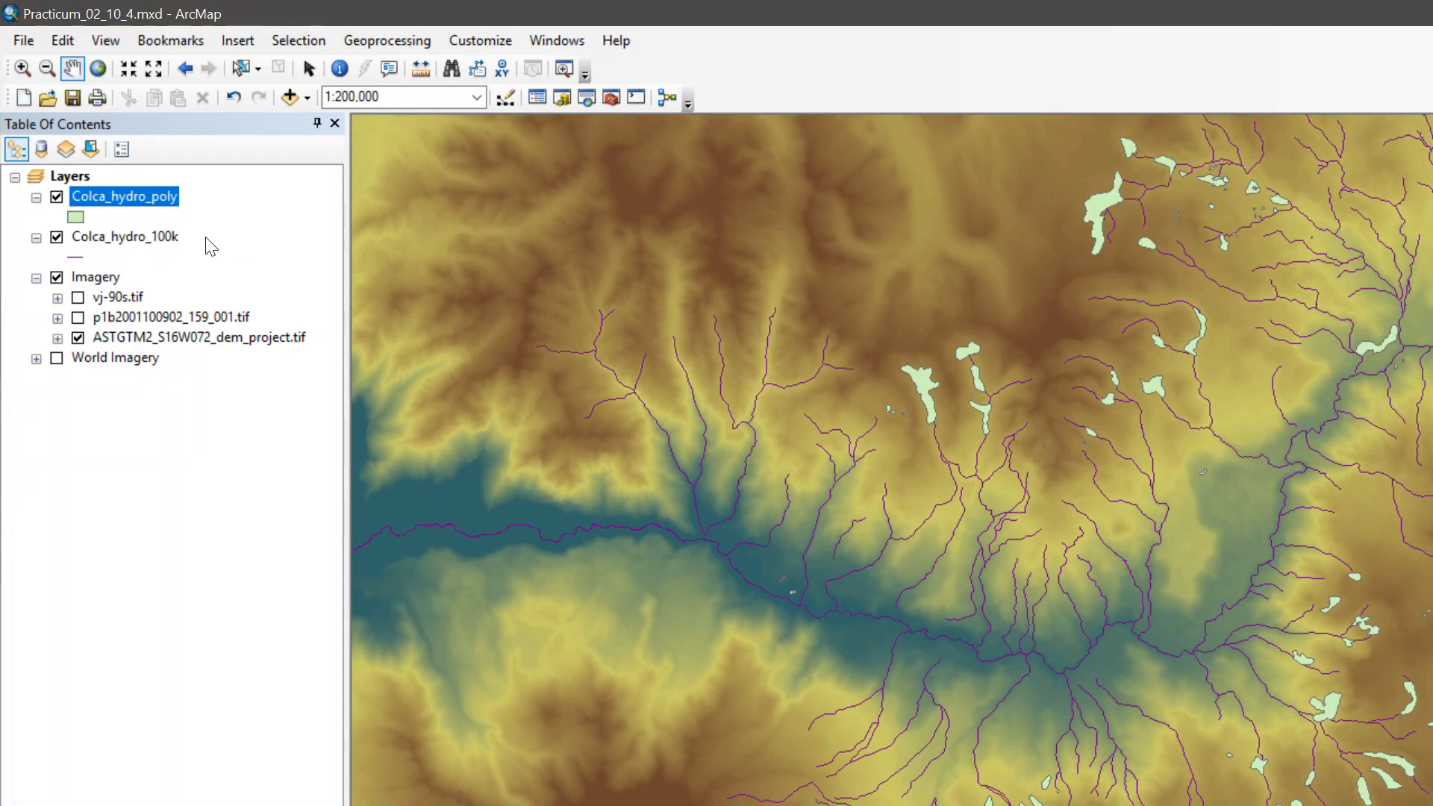
Step: Browse the contents of the Colca_Valley.gdb geodatabase without adding a dataset
double_click(83, 198)
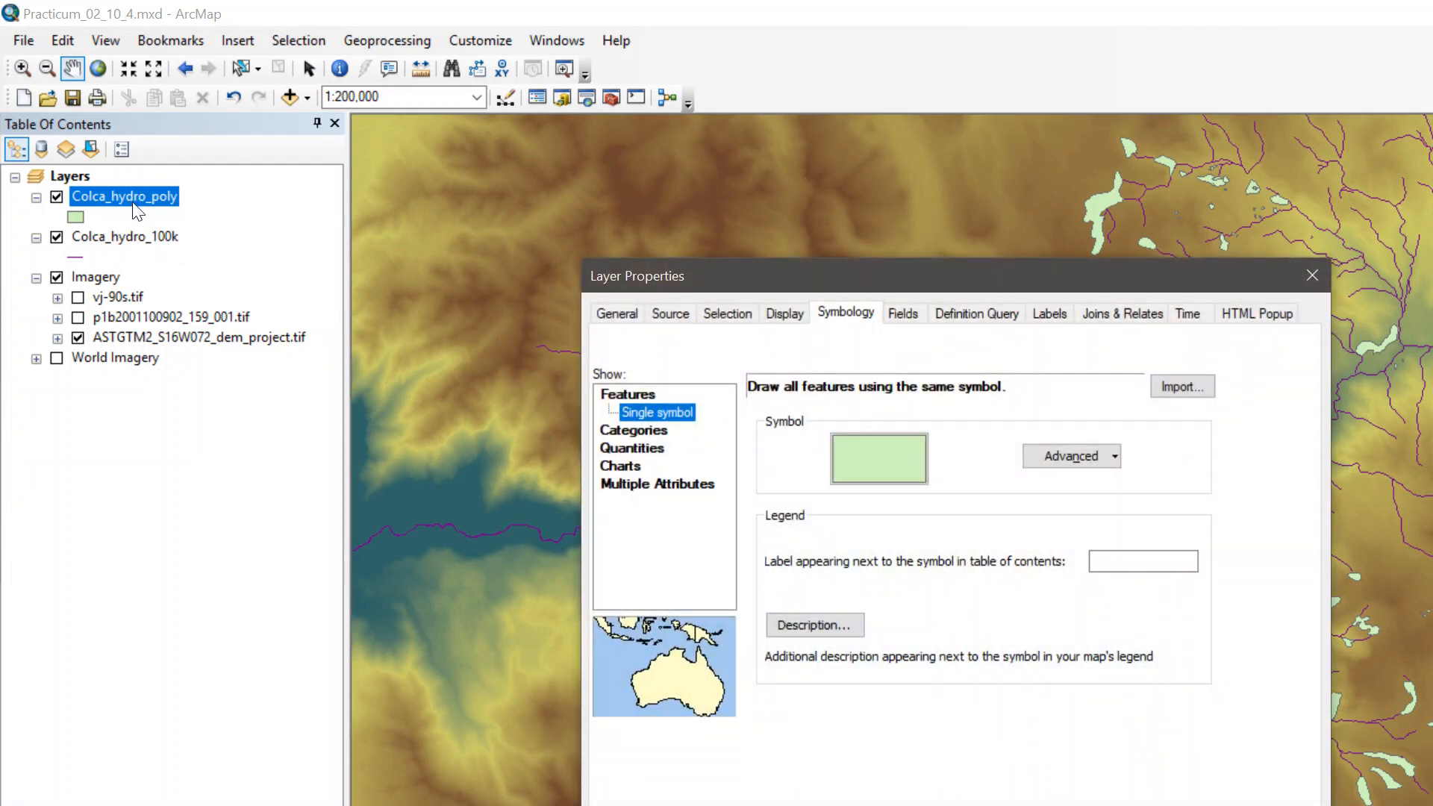
click(1164, 805)
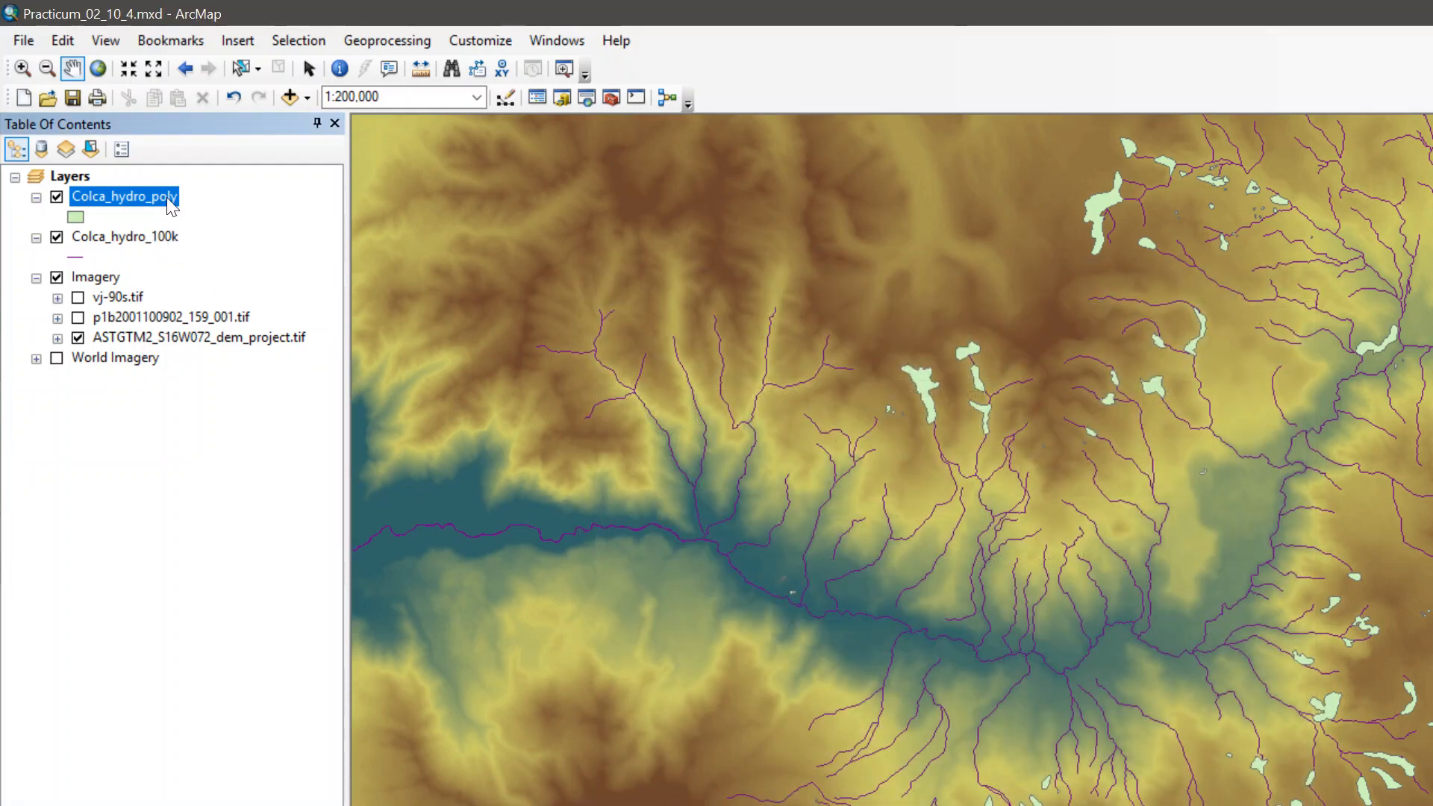
click(290, 98)
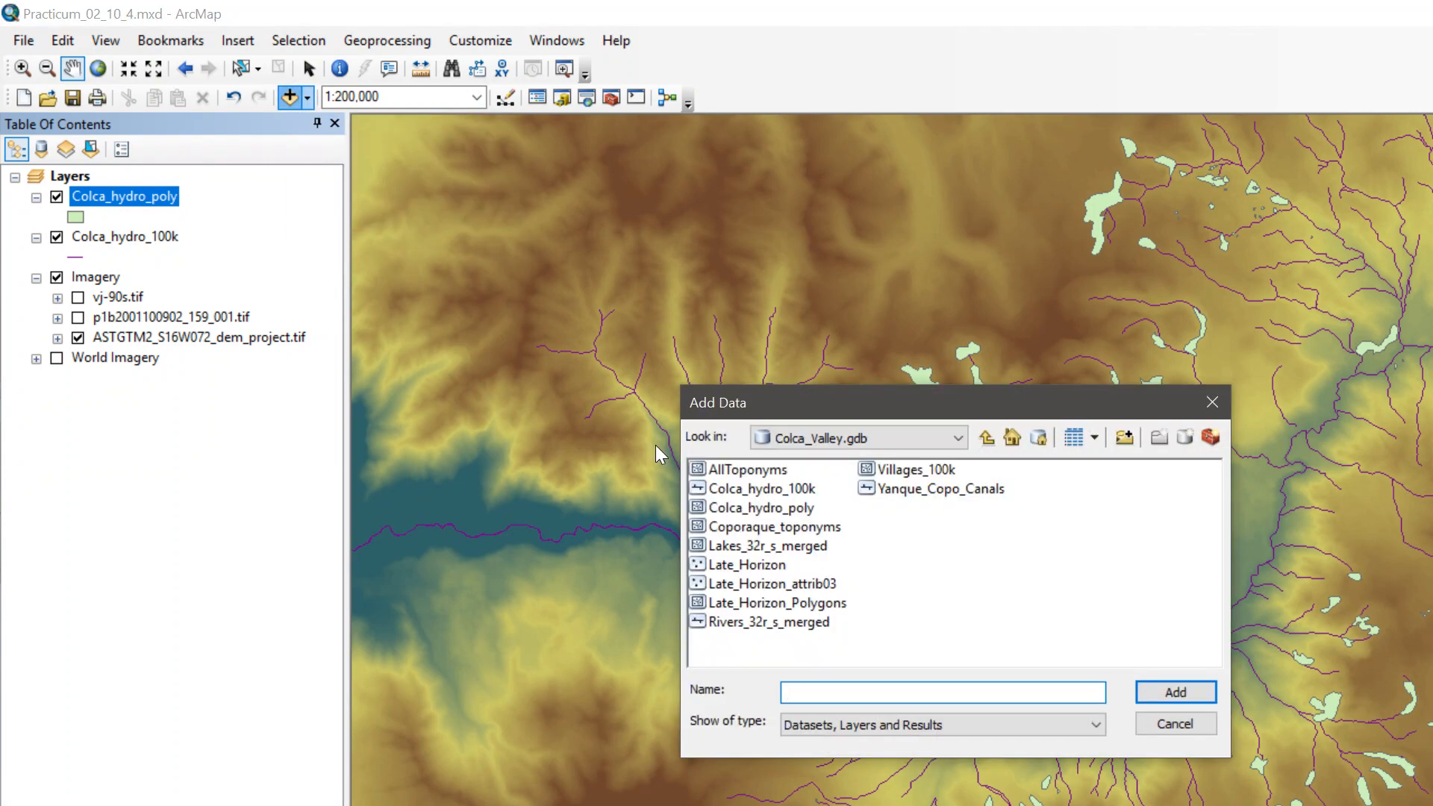
click(986, 437)
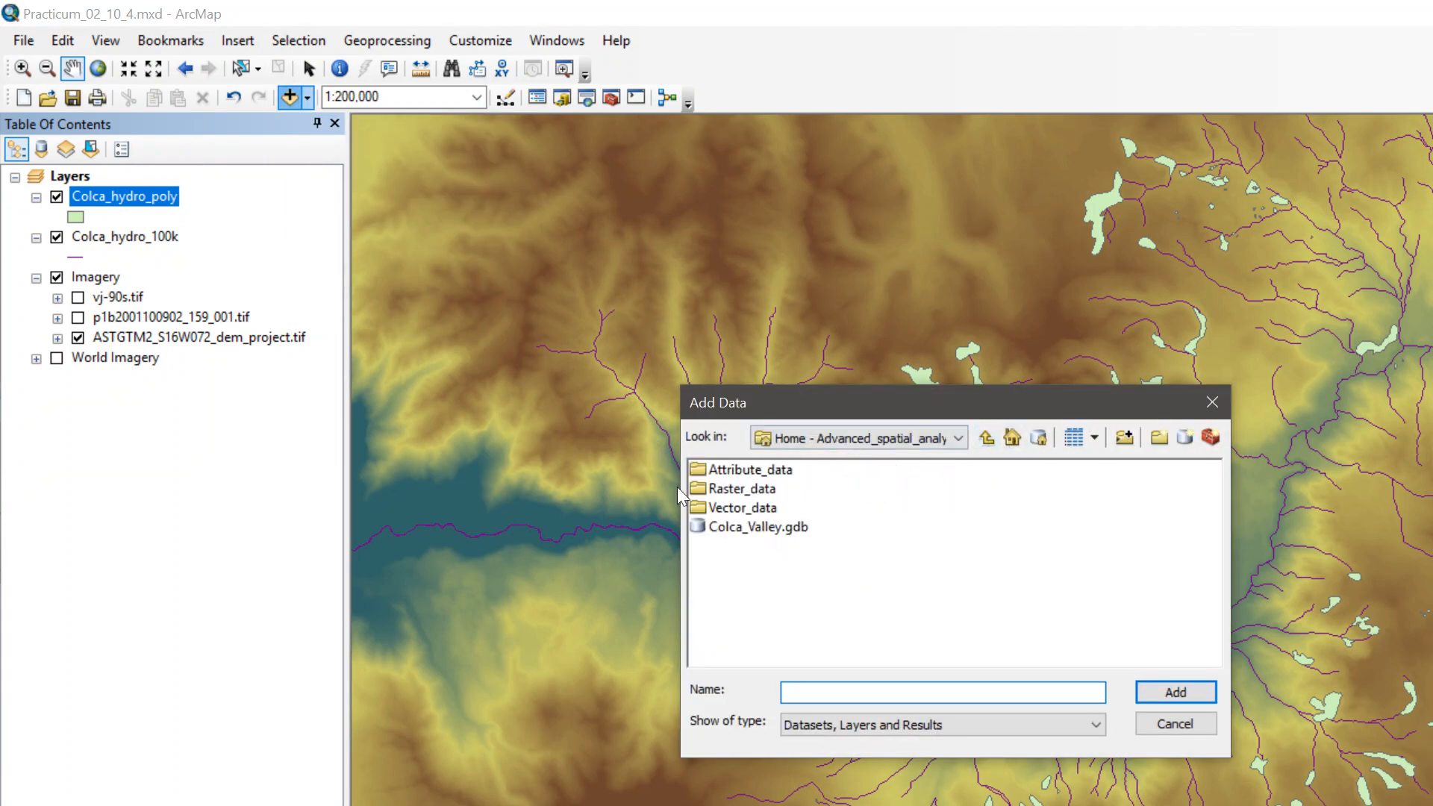
click(716, 527)
click(715, 526)
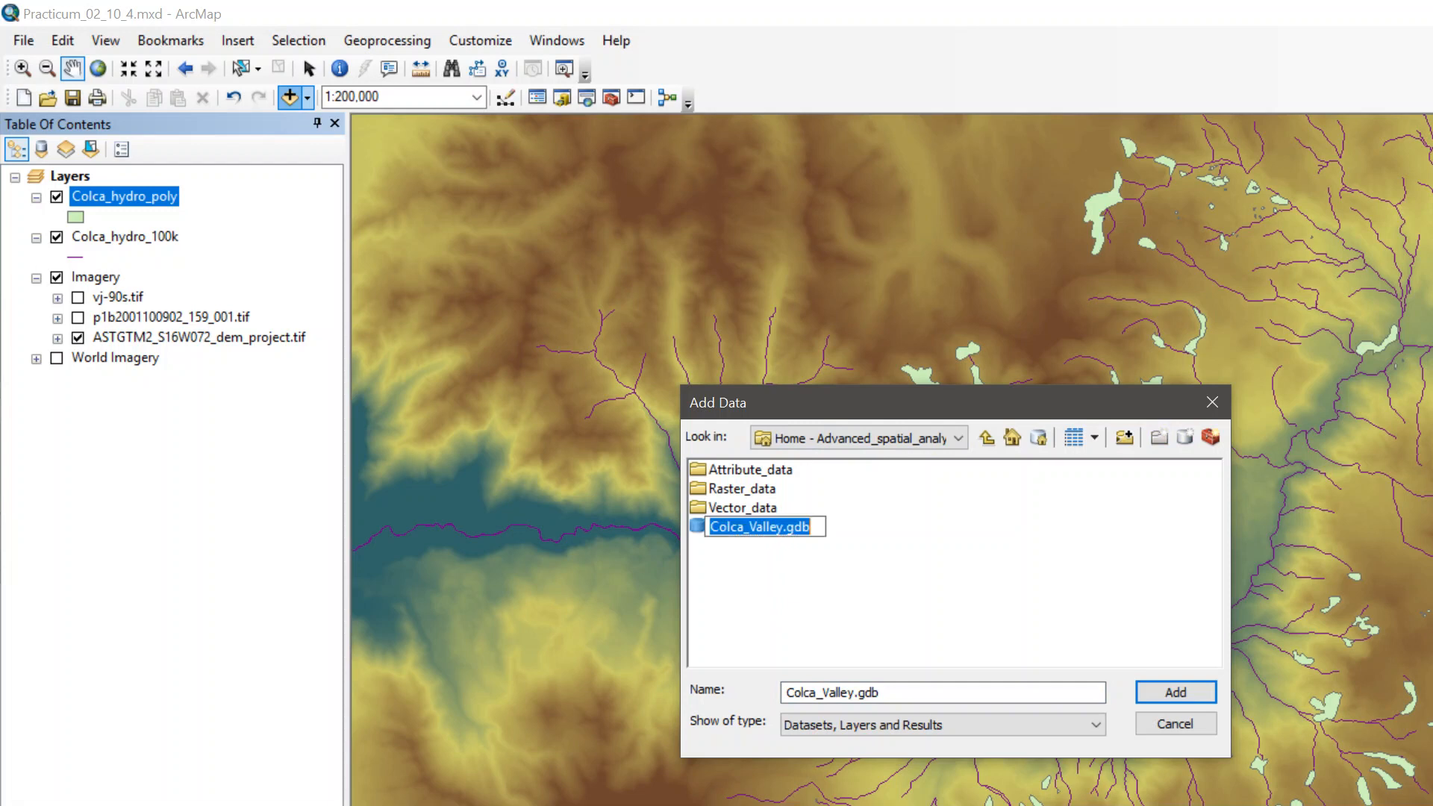
double_click(696, 527)
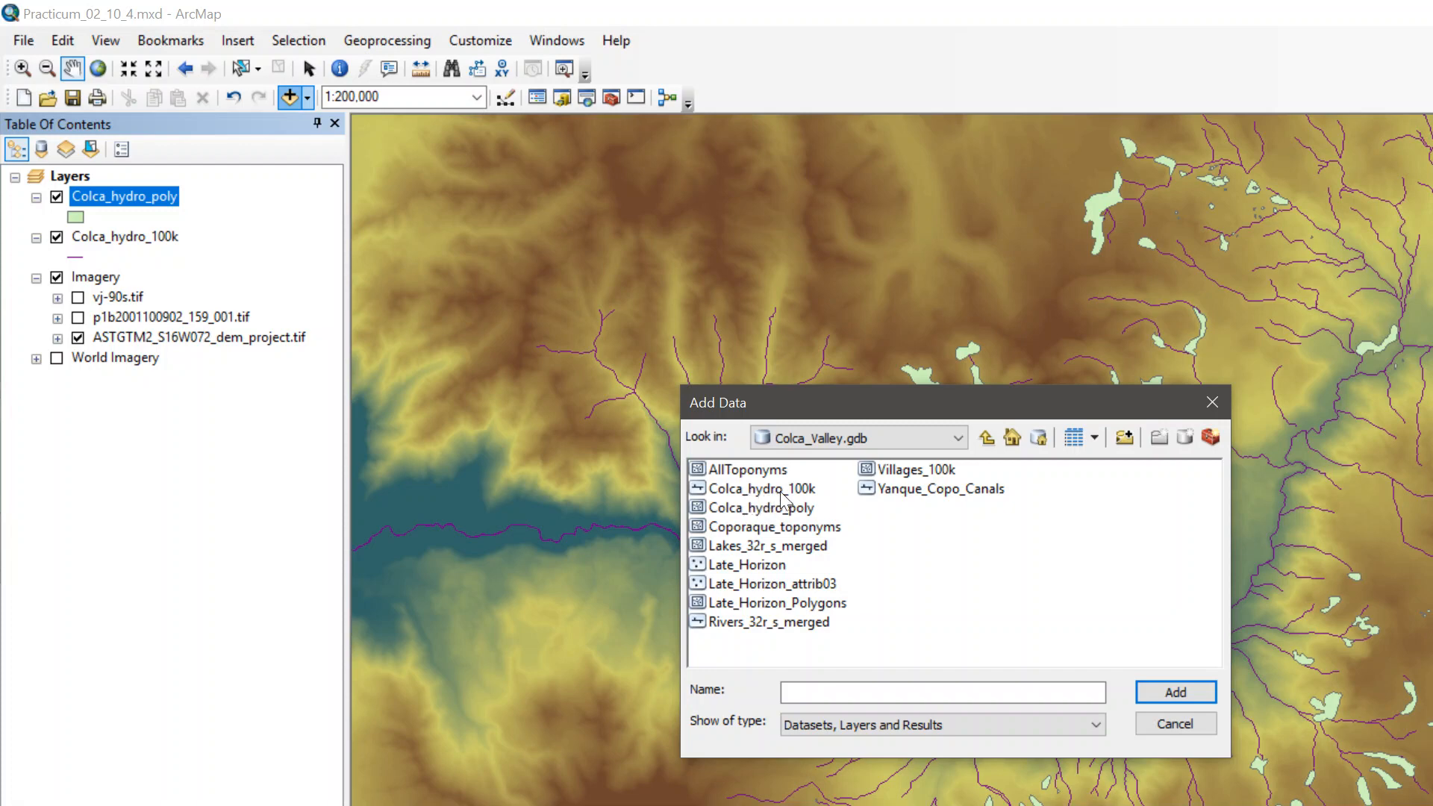
click(1162, 722)
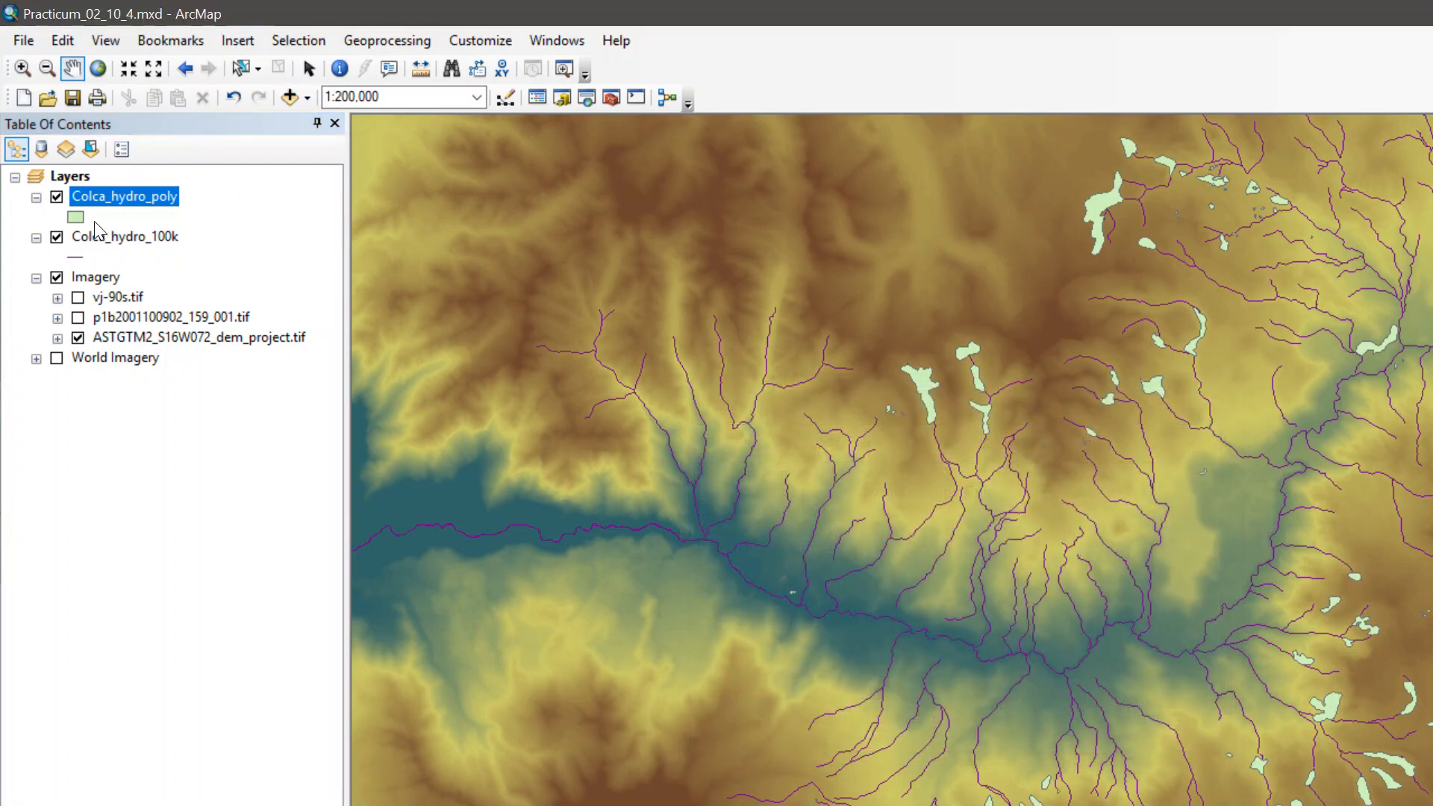
Step: Sort the Colca_hydro_poly attribute table in ascending order by the type field and examine the type values
double_click(148, 196)
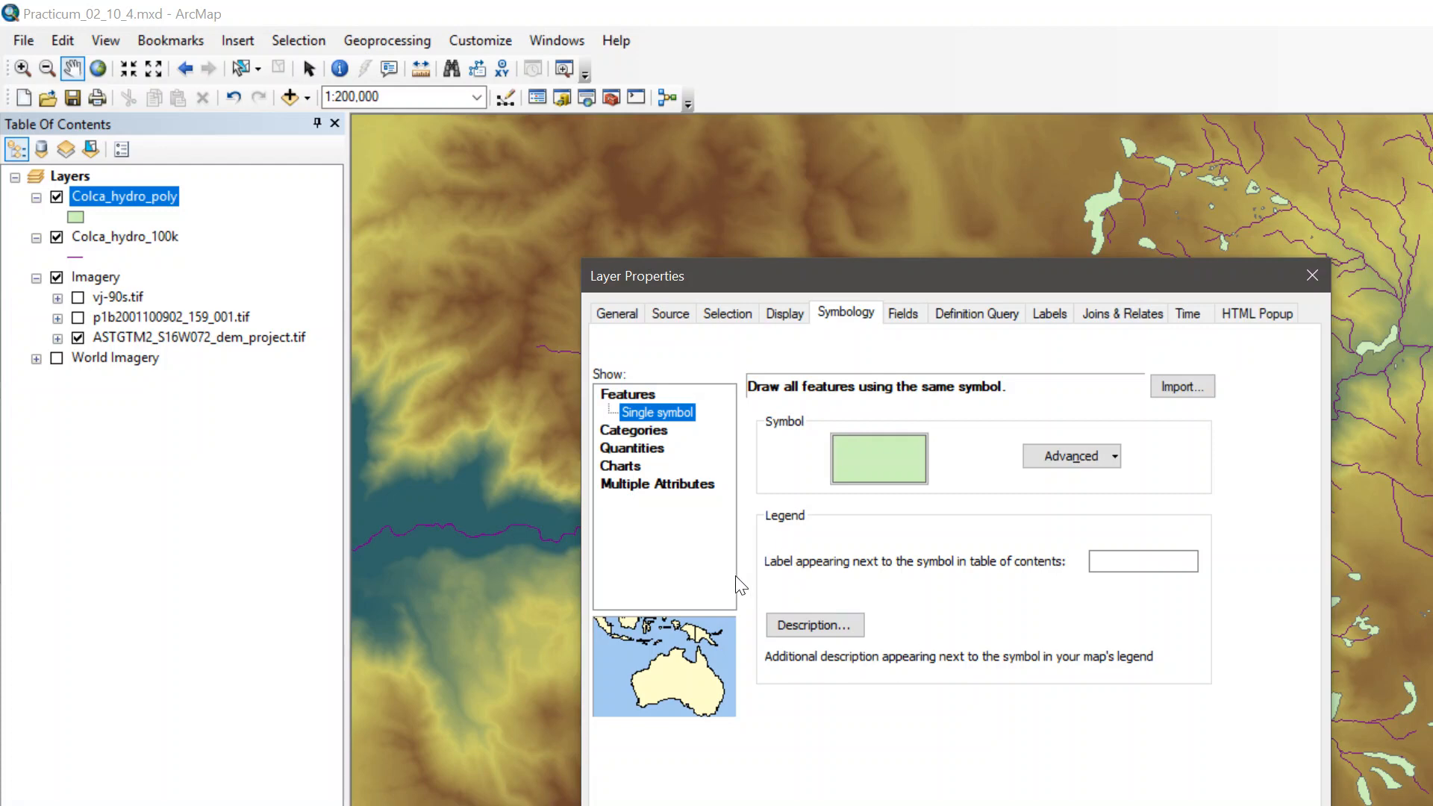
key(Return)
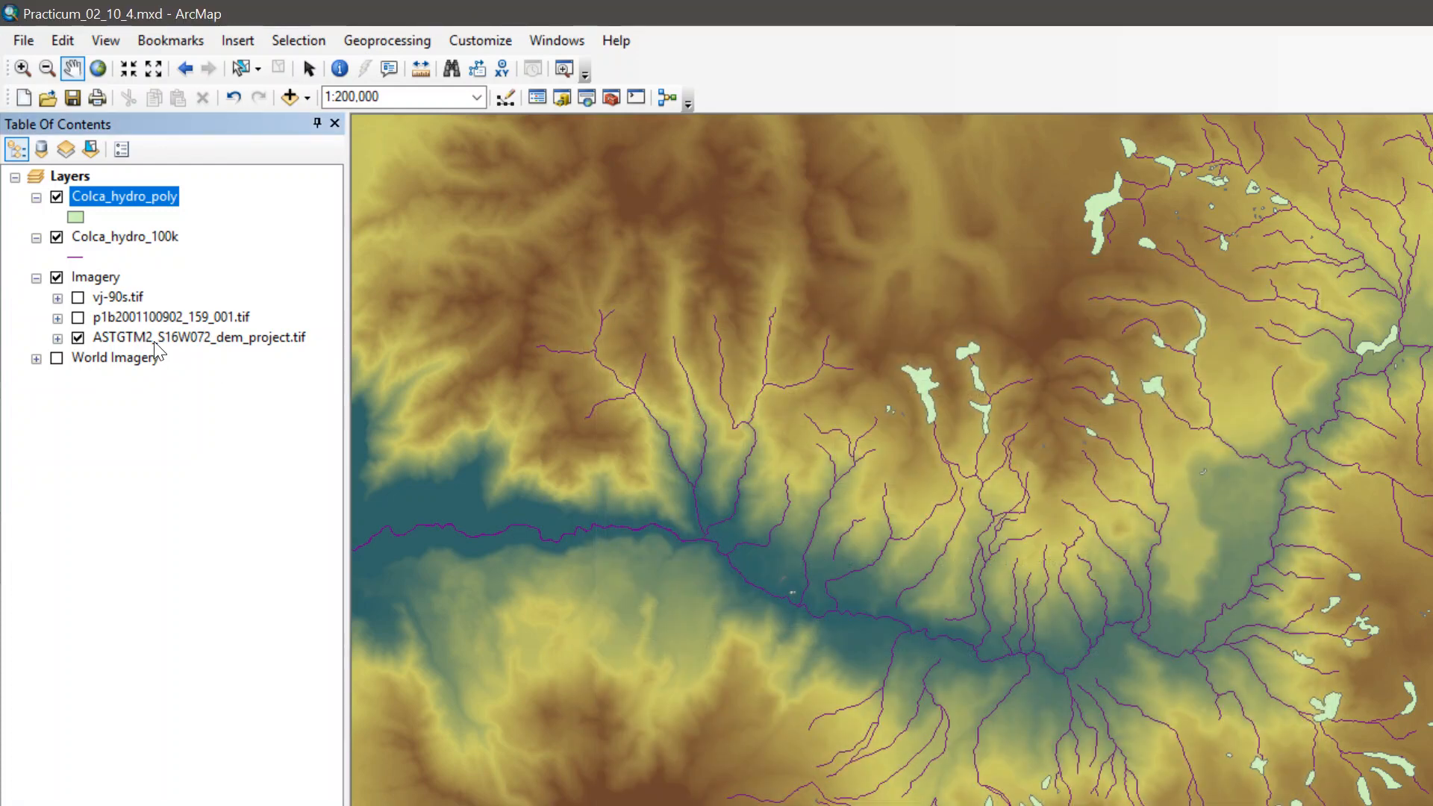
right_click(160, 200)
click(194, 263)
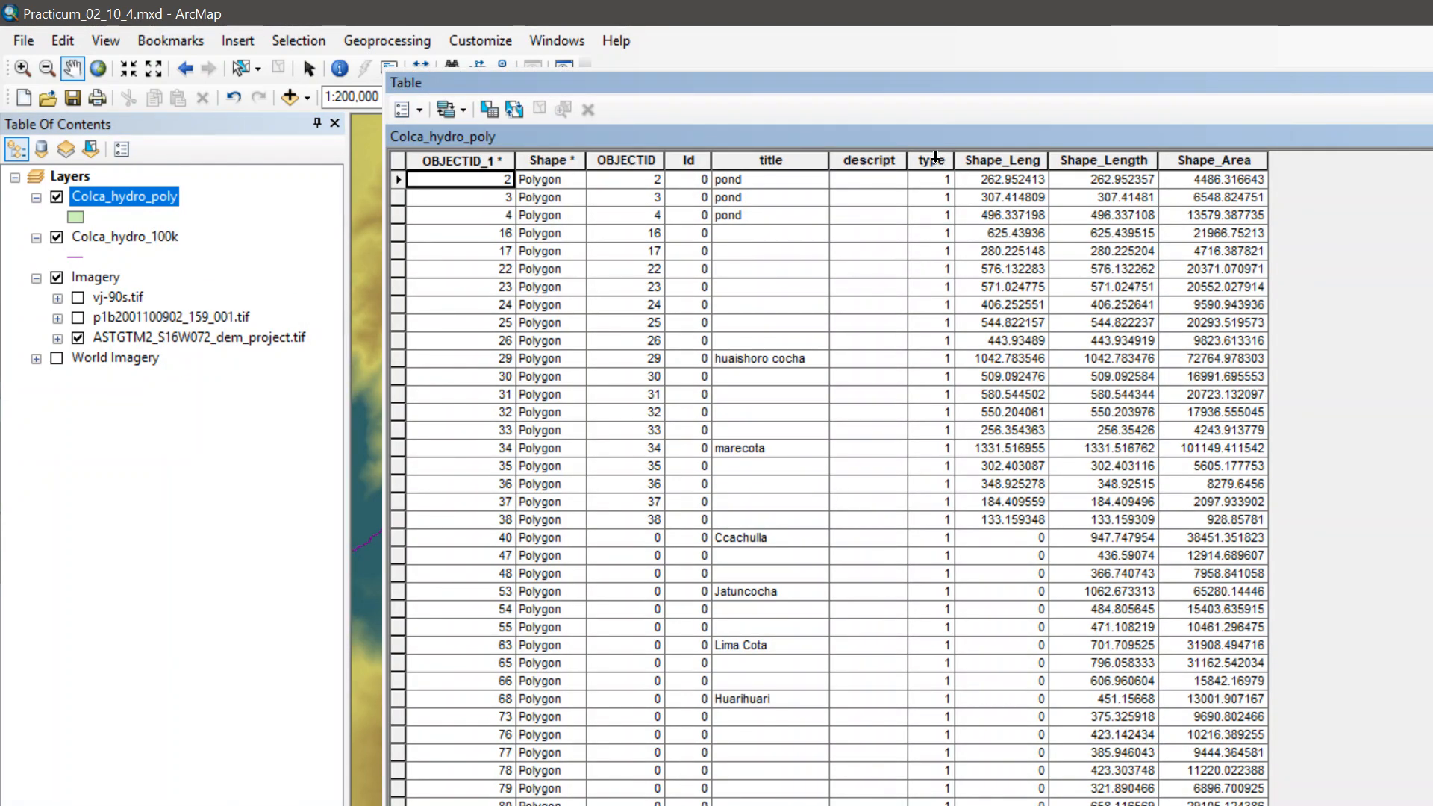
click(935, 158)
right_click(937, 158)
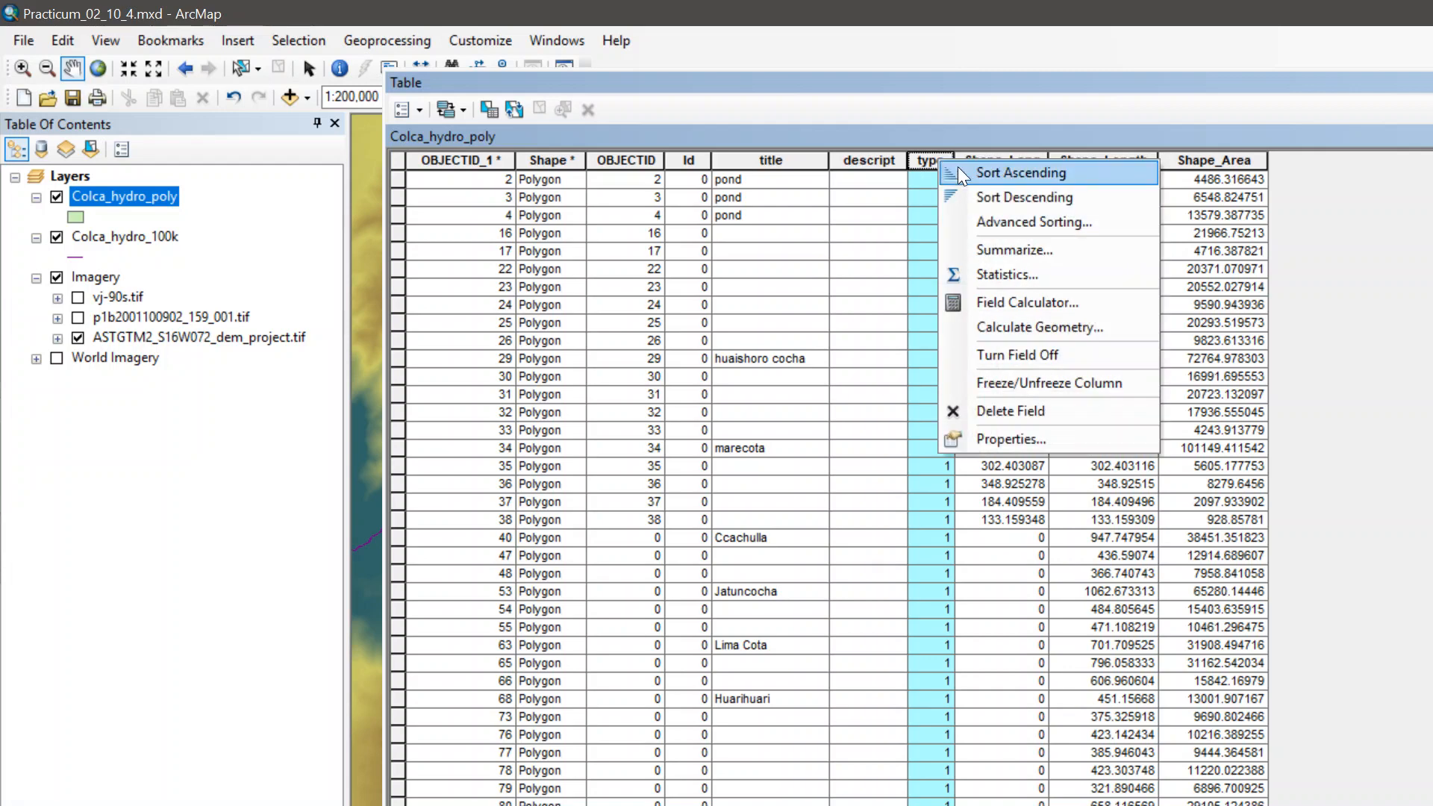
click(943, 165)
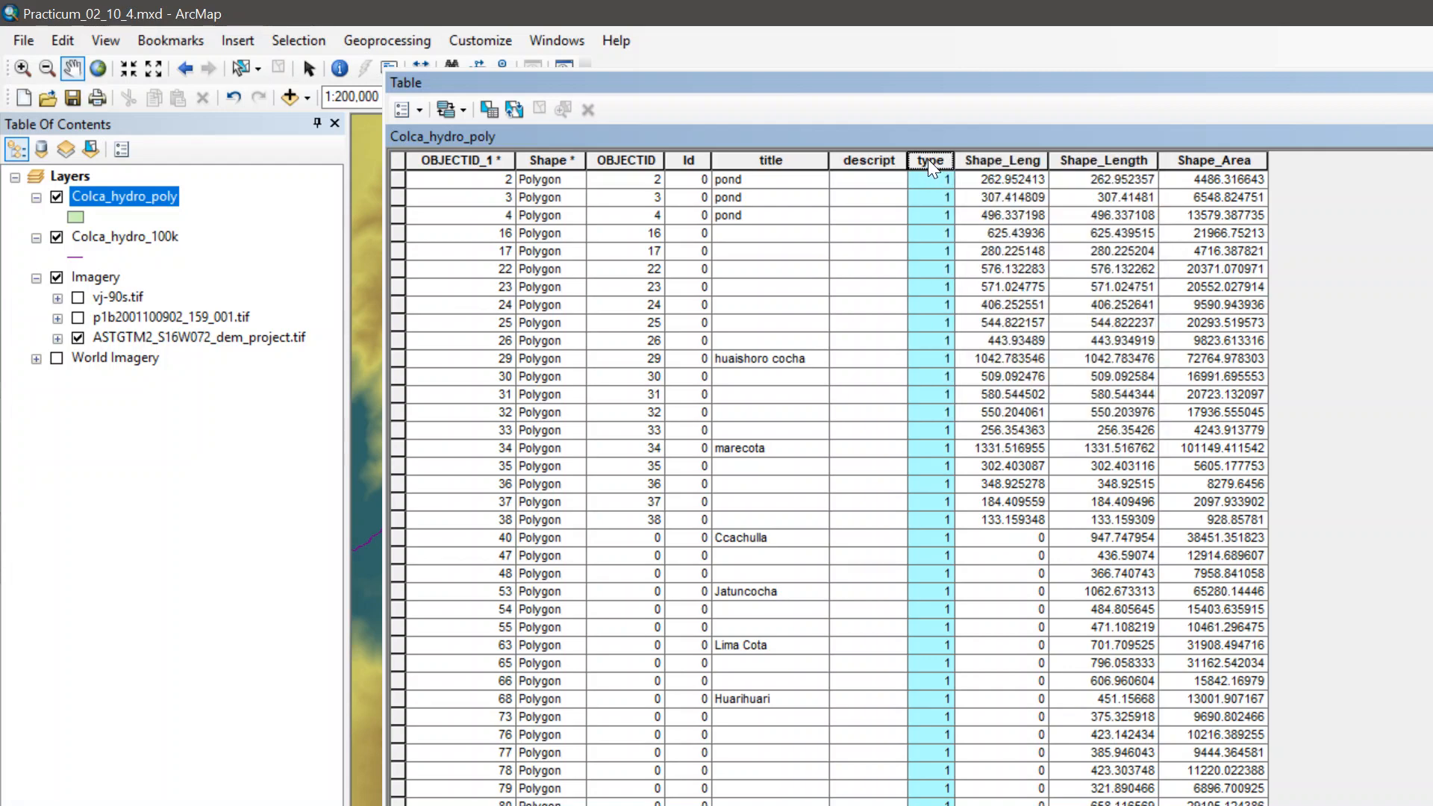
right_click(930, 164)
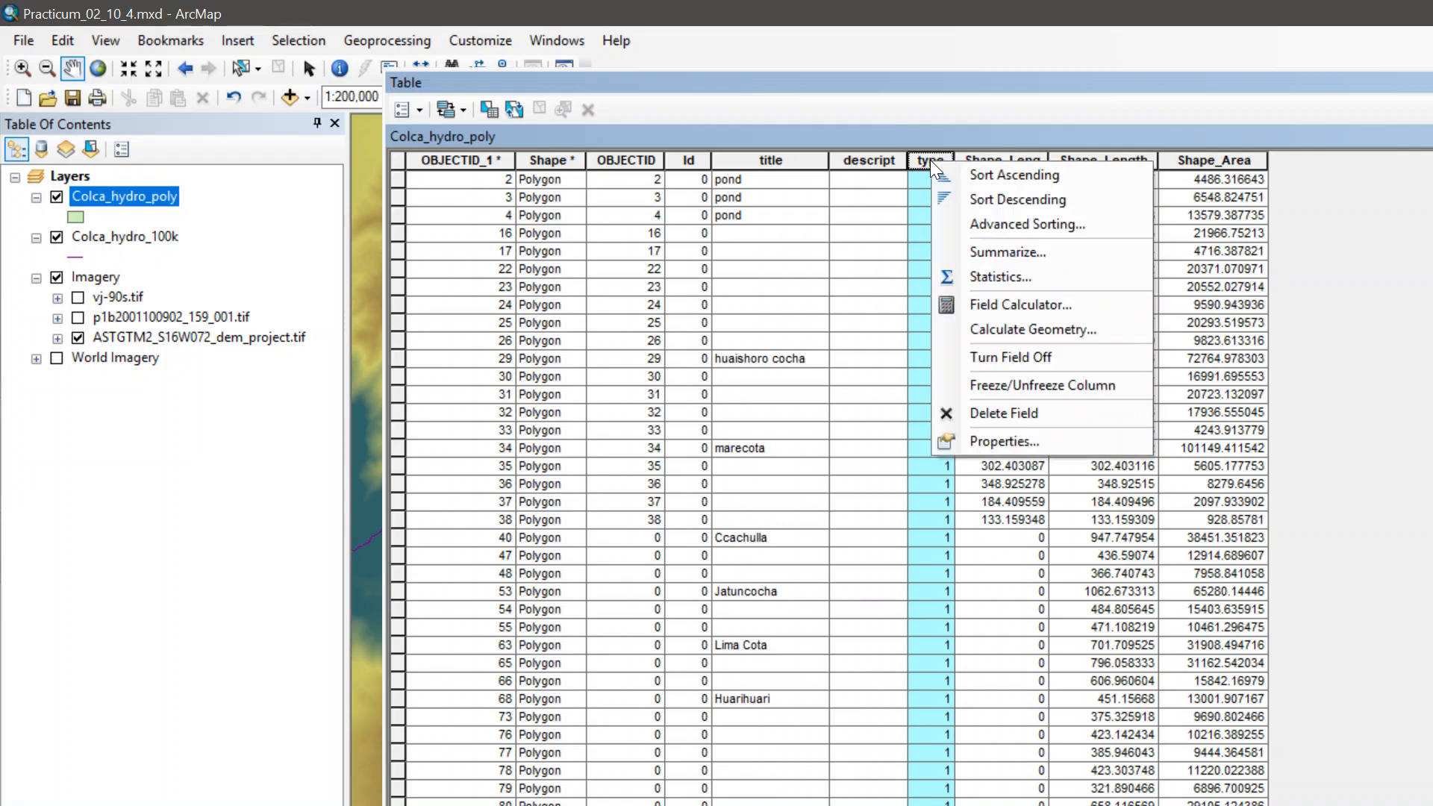
click(946, 175)
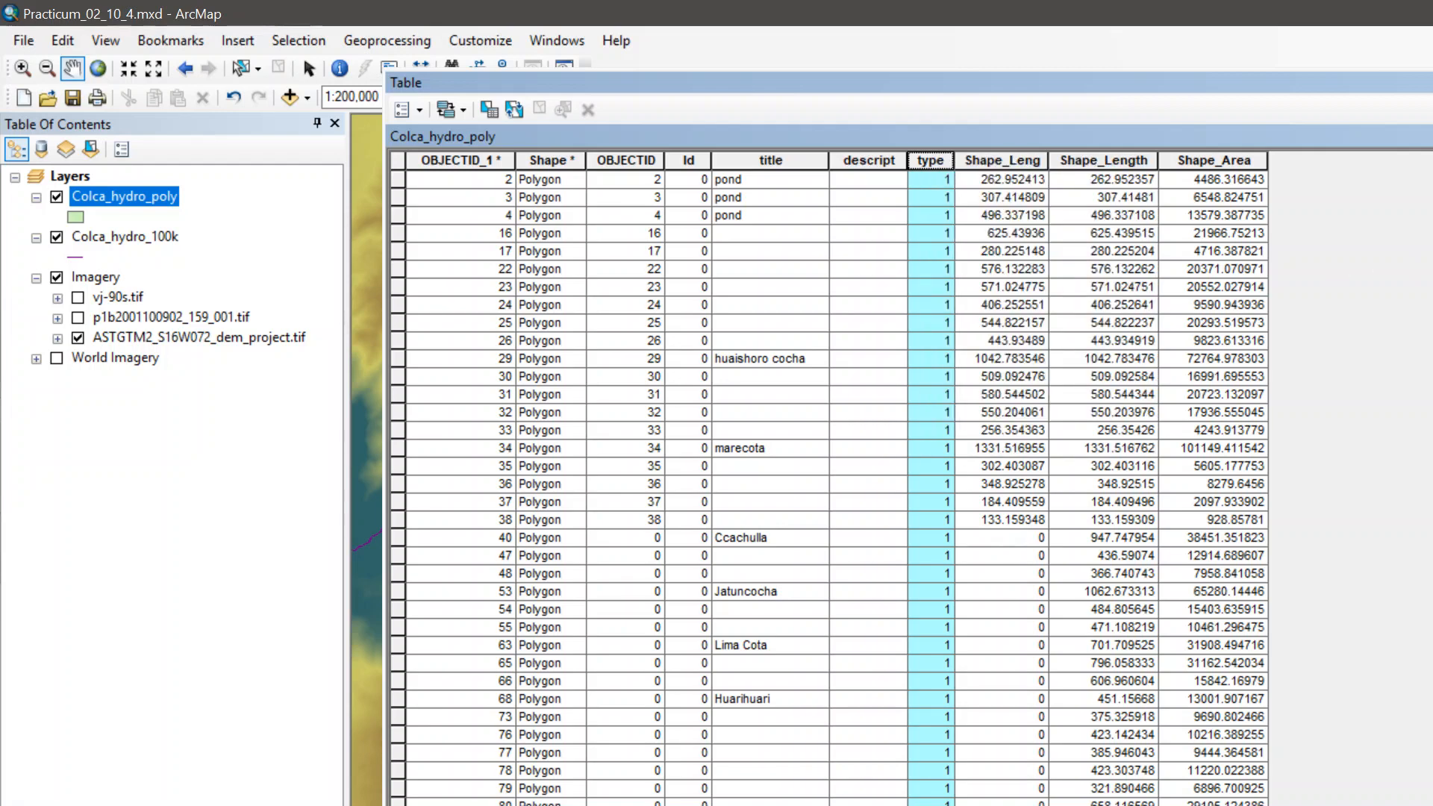
scroll(829, 485, down, 20)
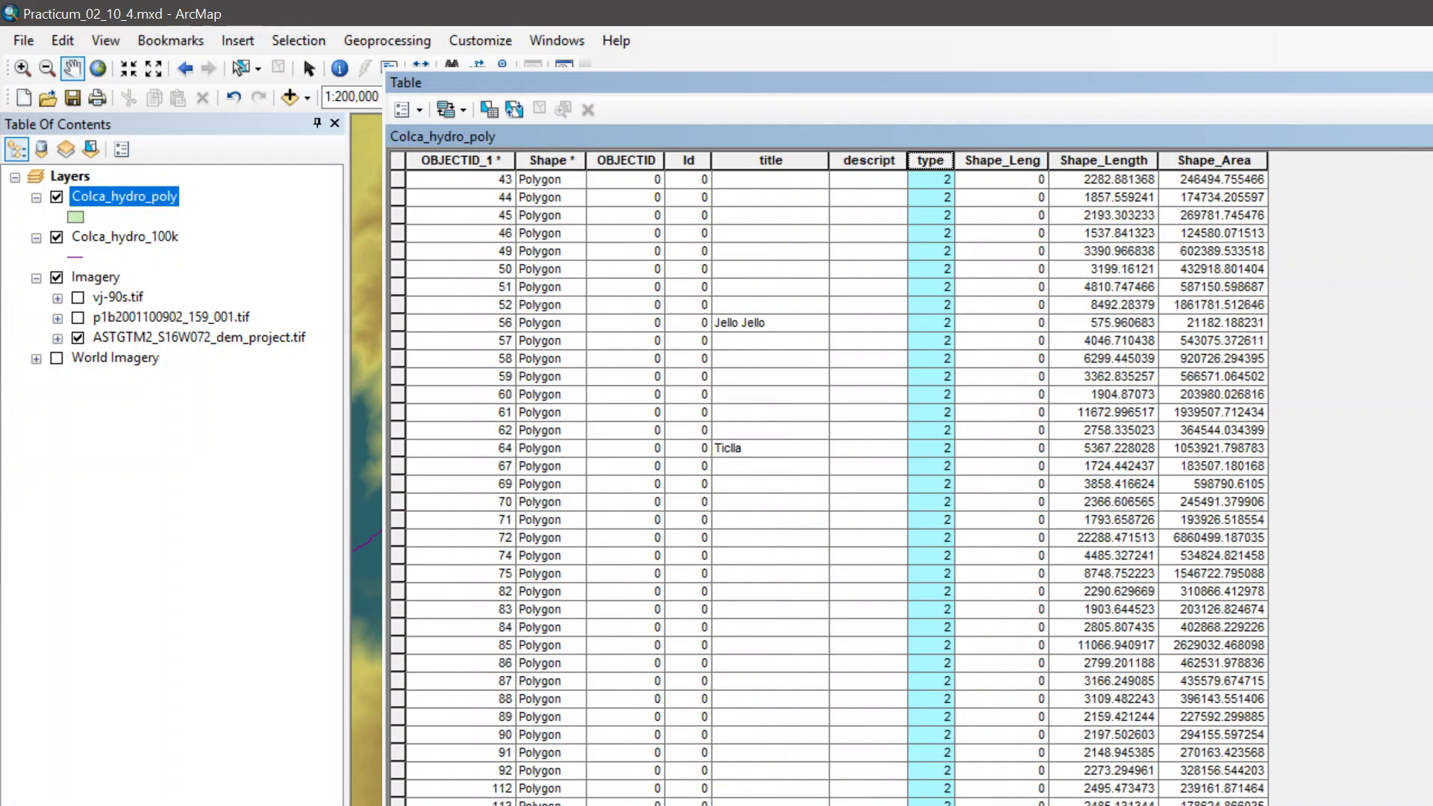
scroll(456, 468, up, 20)
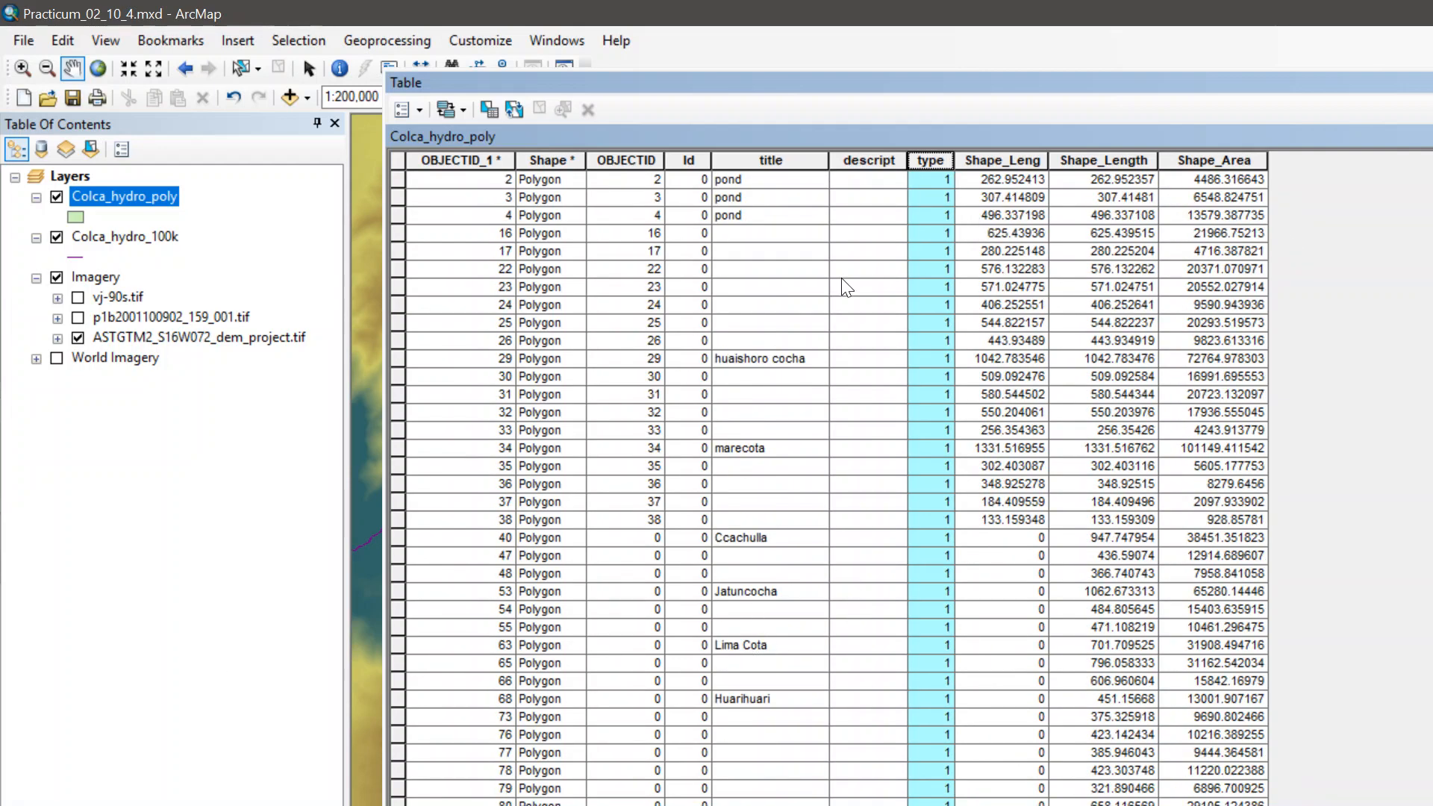
scroll(829, 486, down, 20)
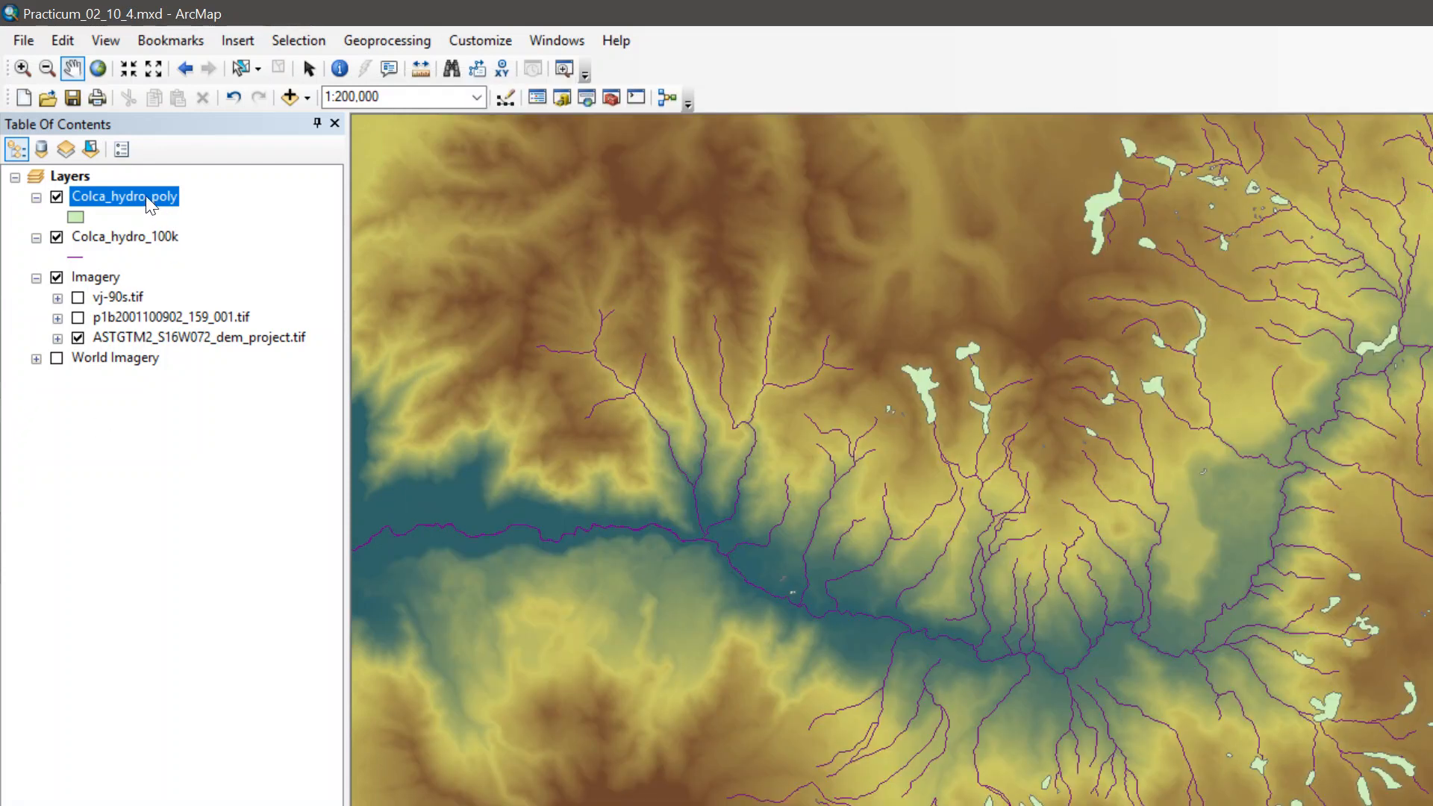
click(75, 216)
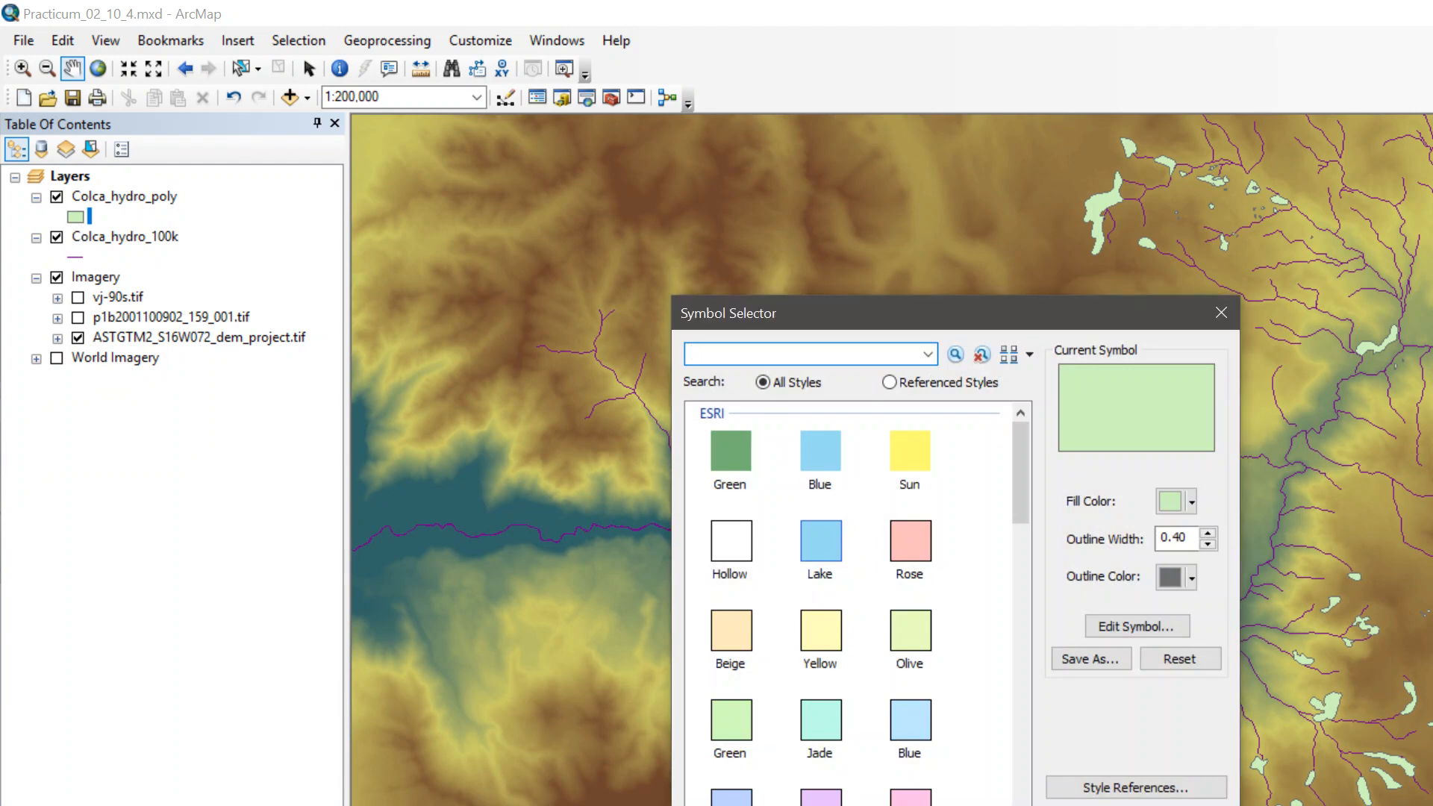
key(Return)
click(120, 200)
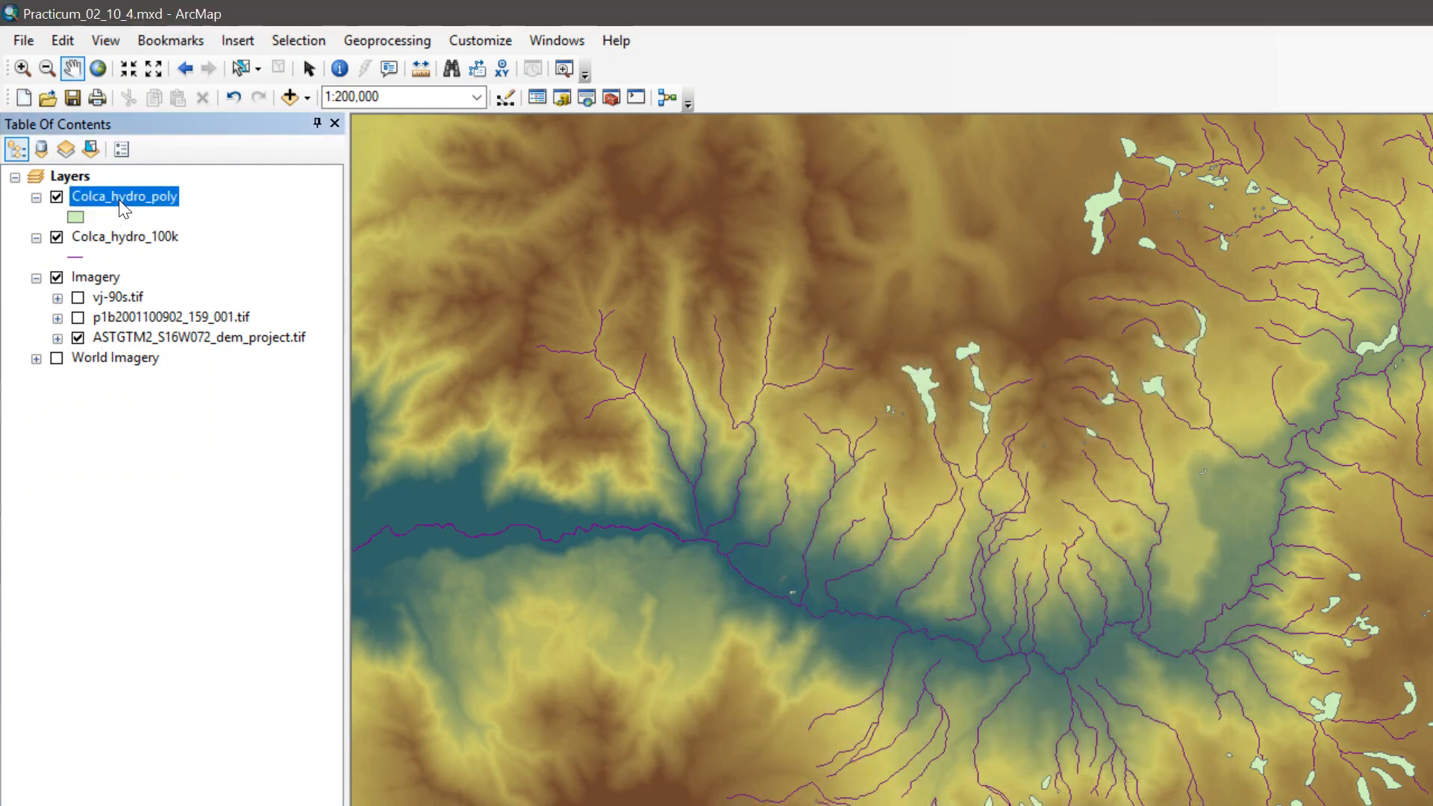
Step: Symbolize the Colca_hydro_poly layer by unique values of the type field, adding all values and excluding all other values
right_click(123, 198)
click(224, 660)
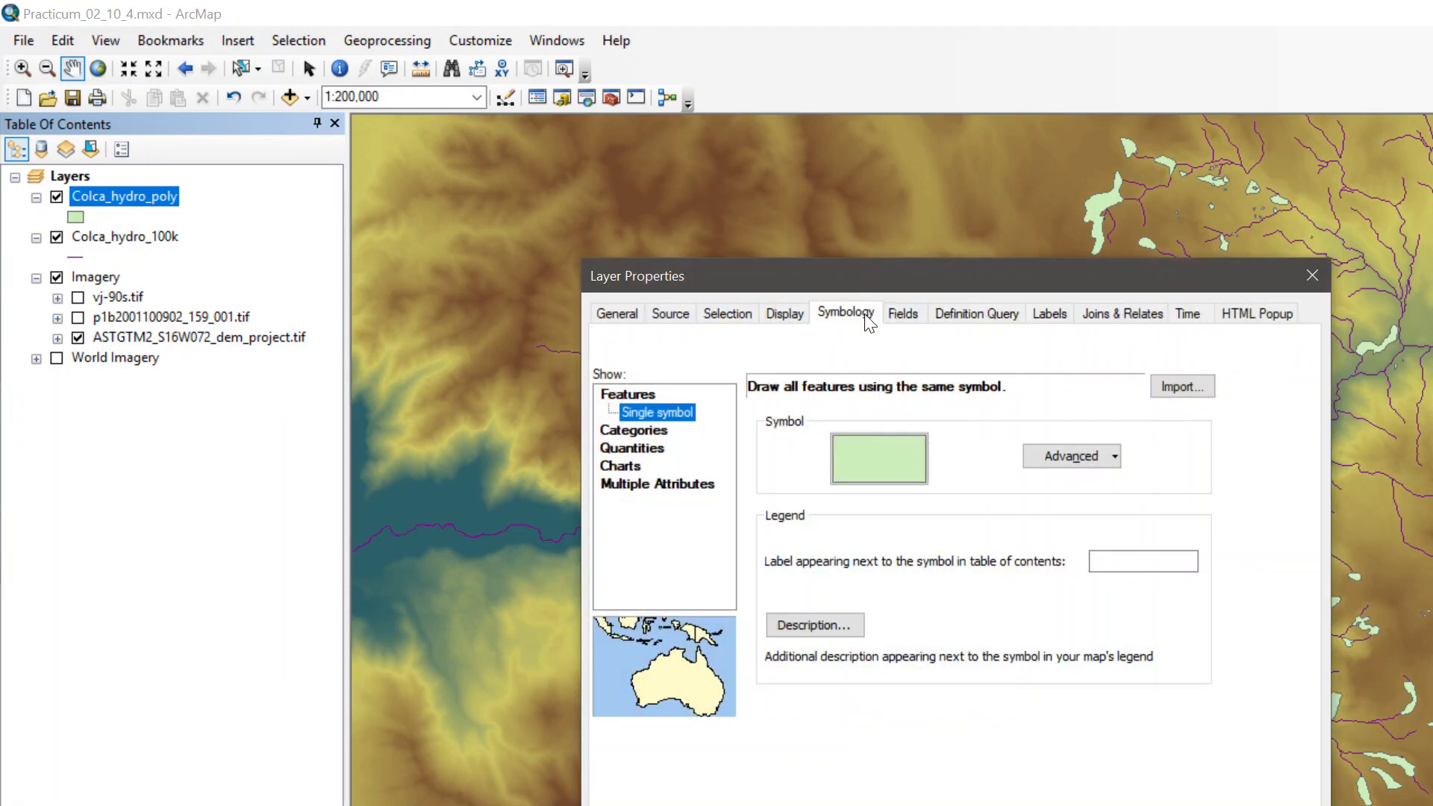
click(646, 429)
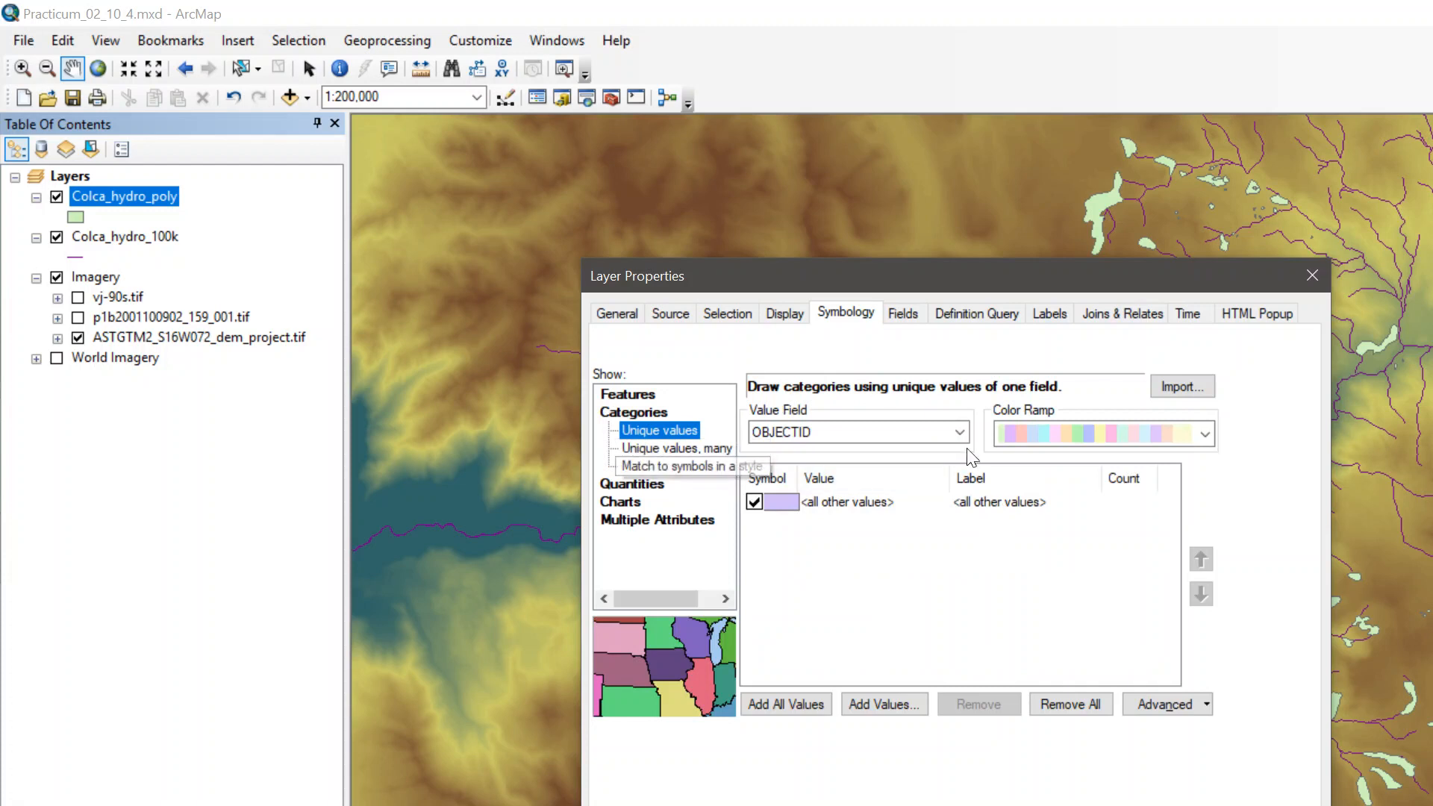
click(959, 432)
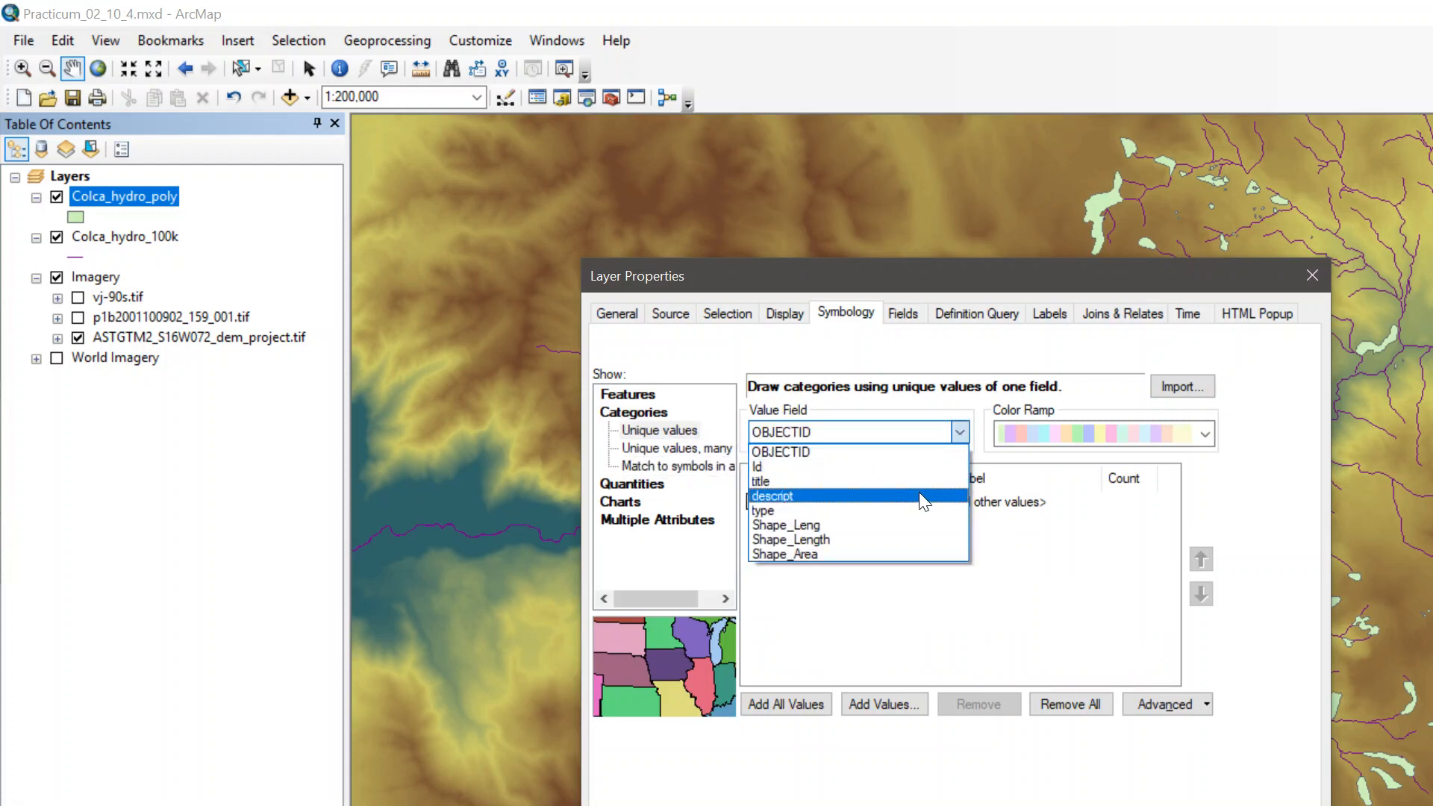
click(767, 512)
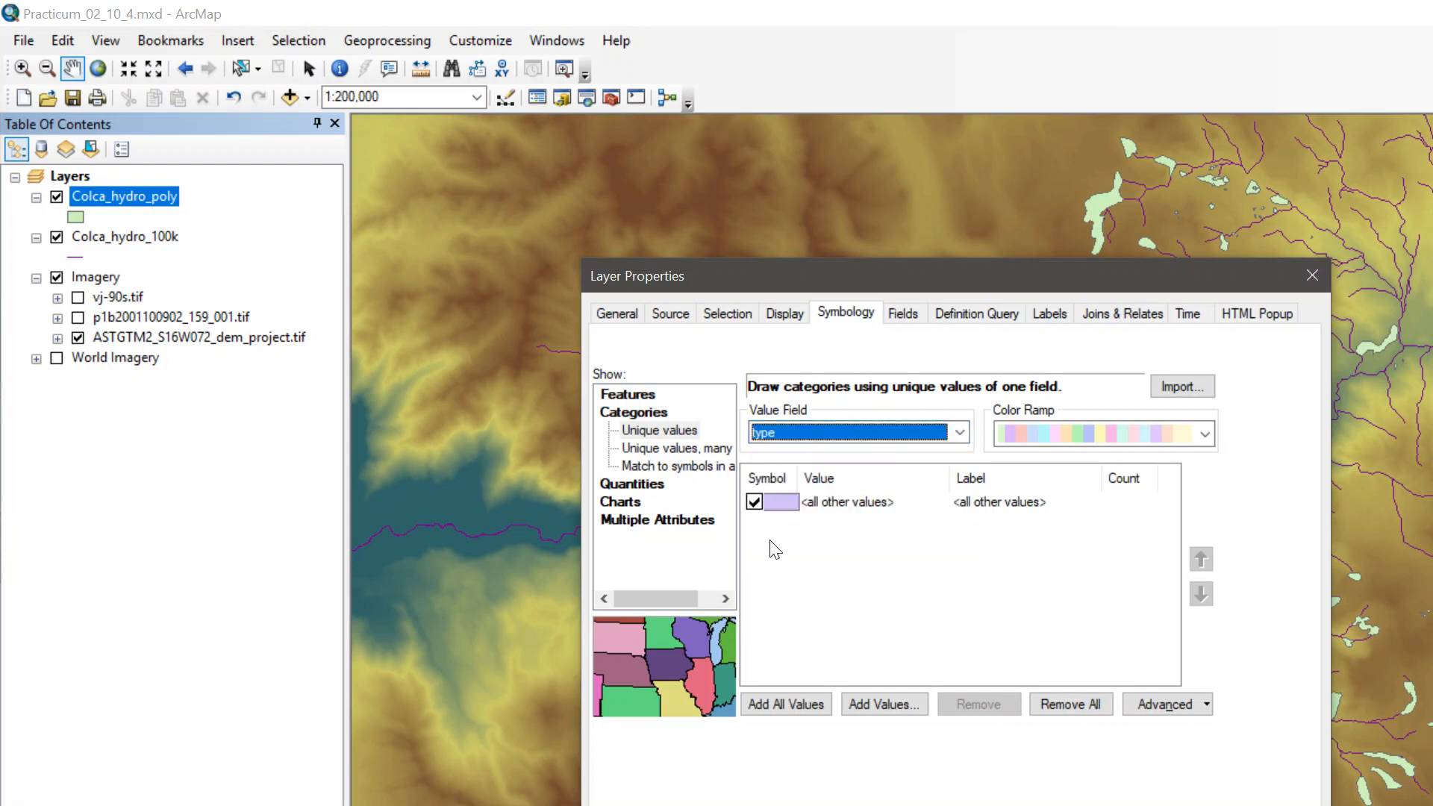
click(814, 704)
click(754, 502)
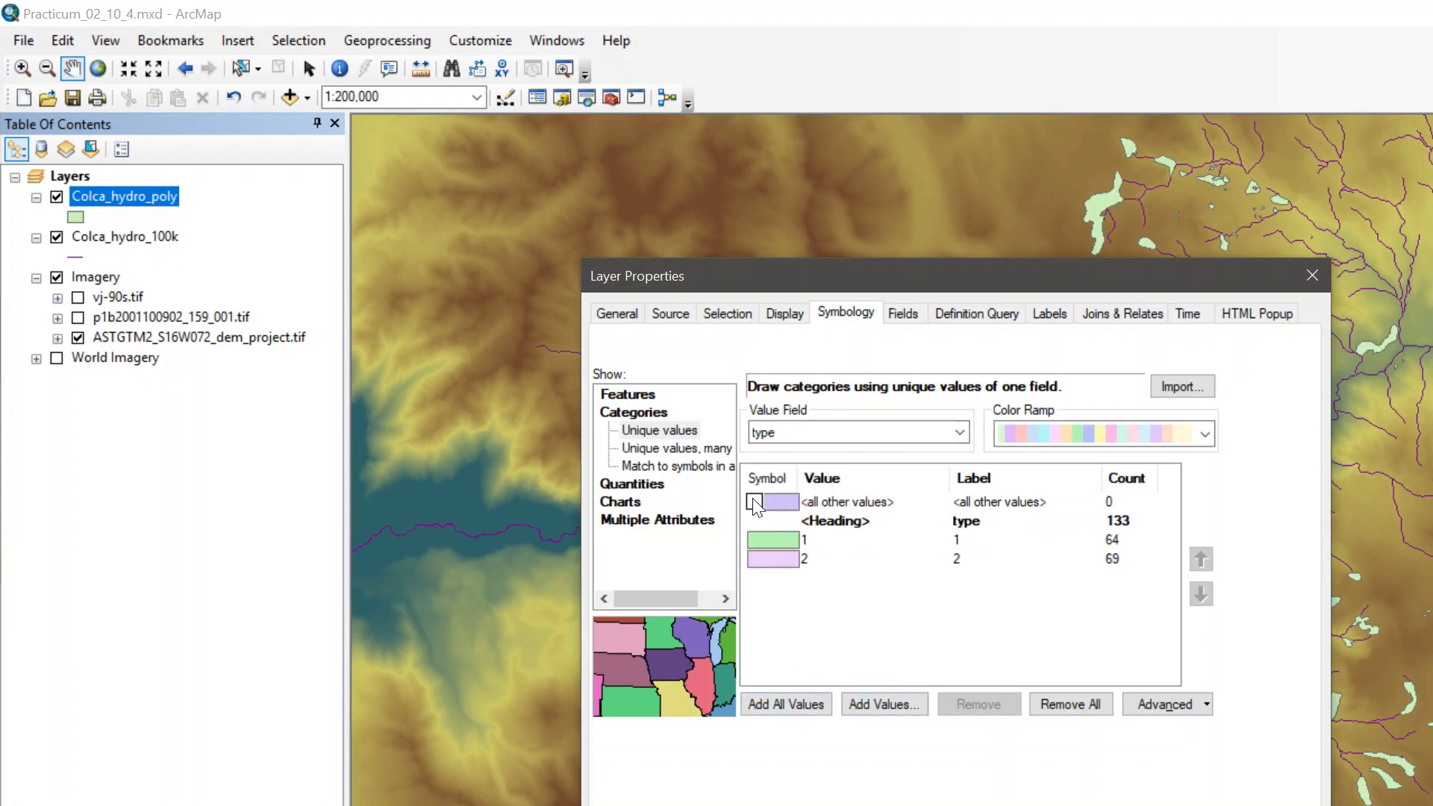
Step: Assign the Lake symbol to type value 1
double_click(768, 540)
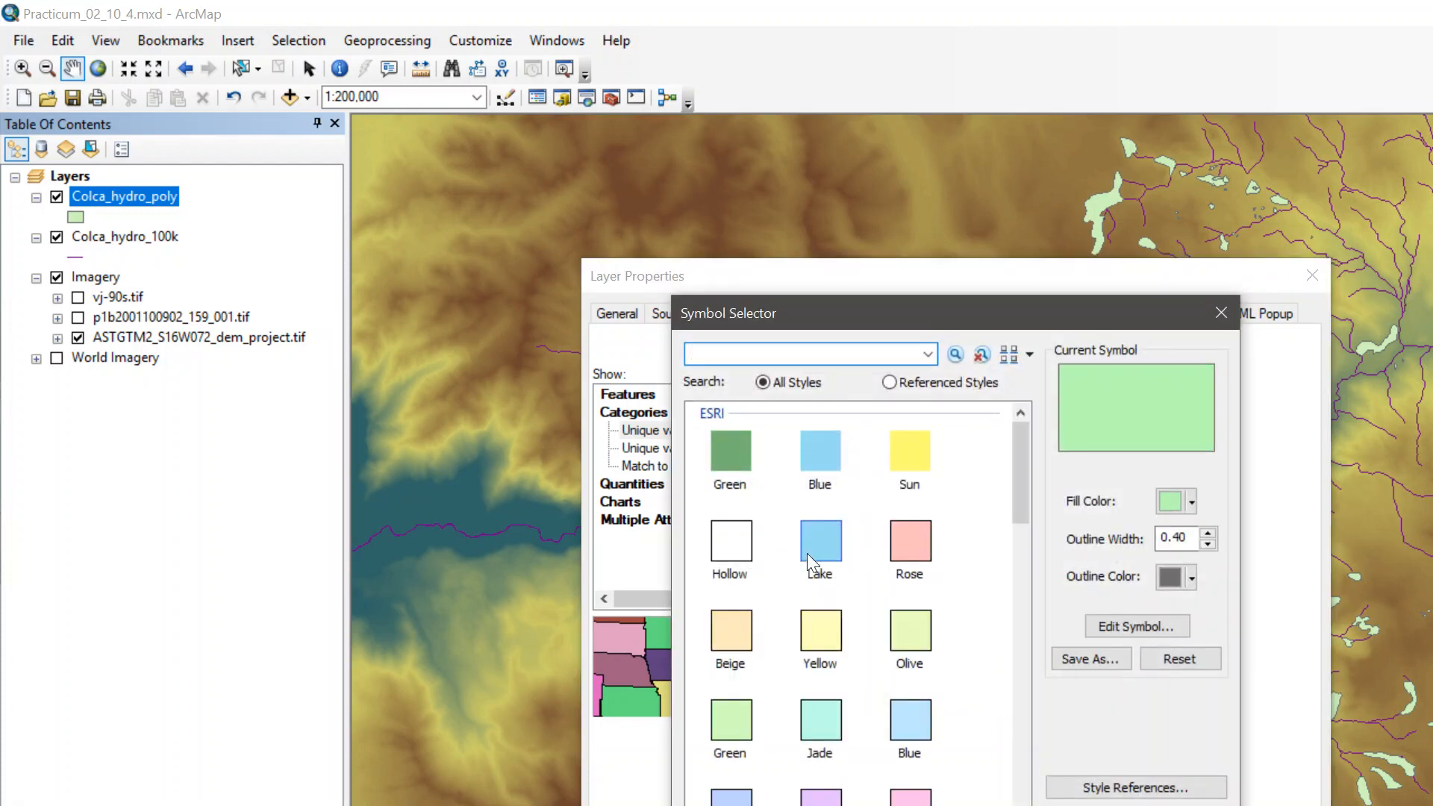
click(820, 545)
click(1089, 805)
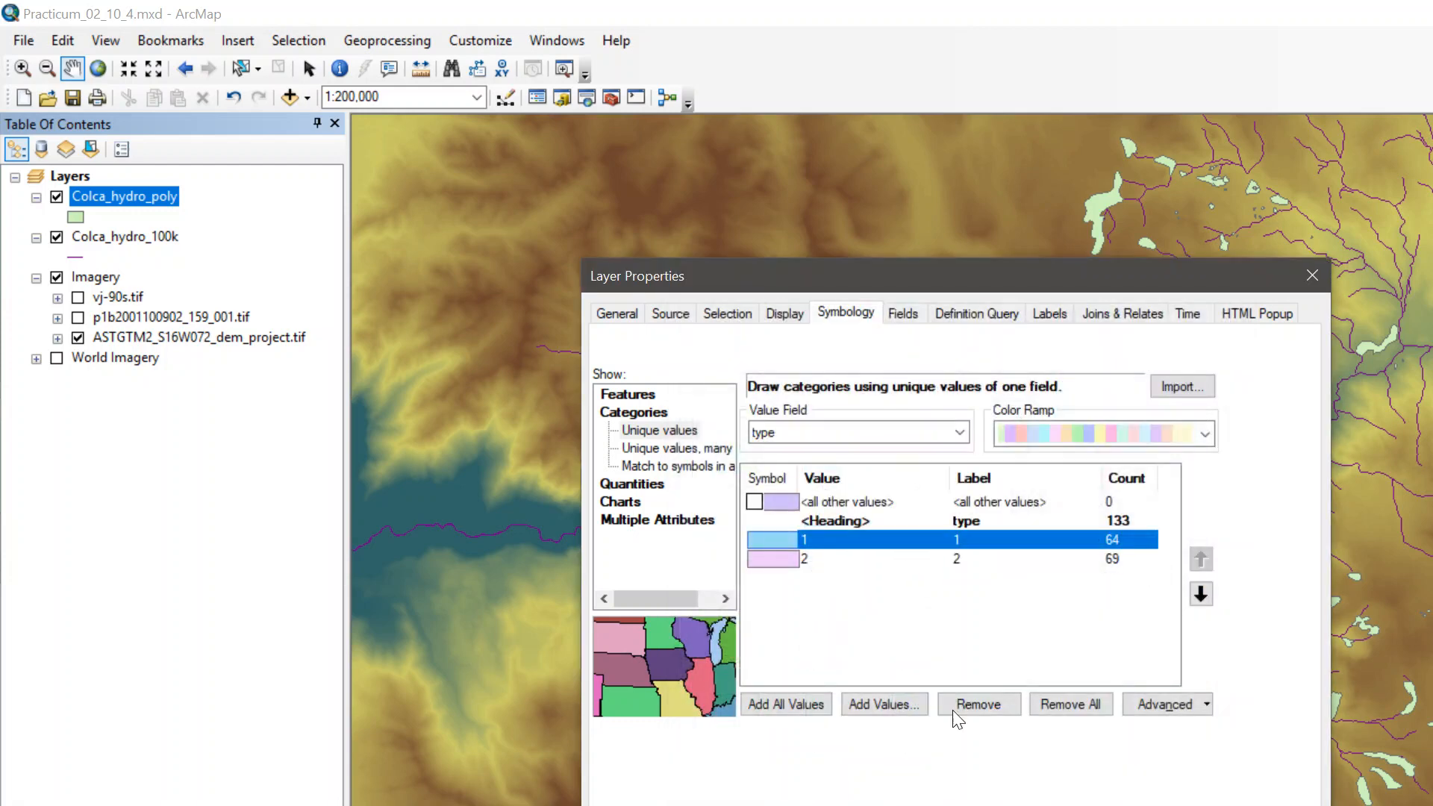
Step: Choose the Swamp symbol for type value 2
click(775, 561)
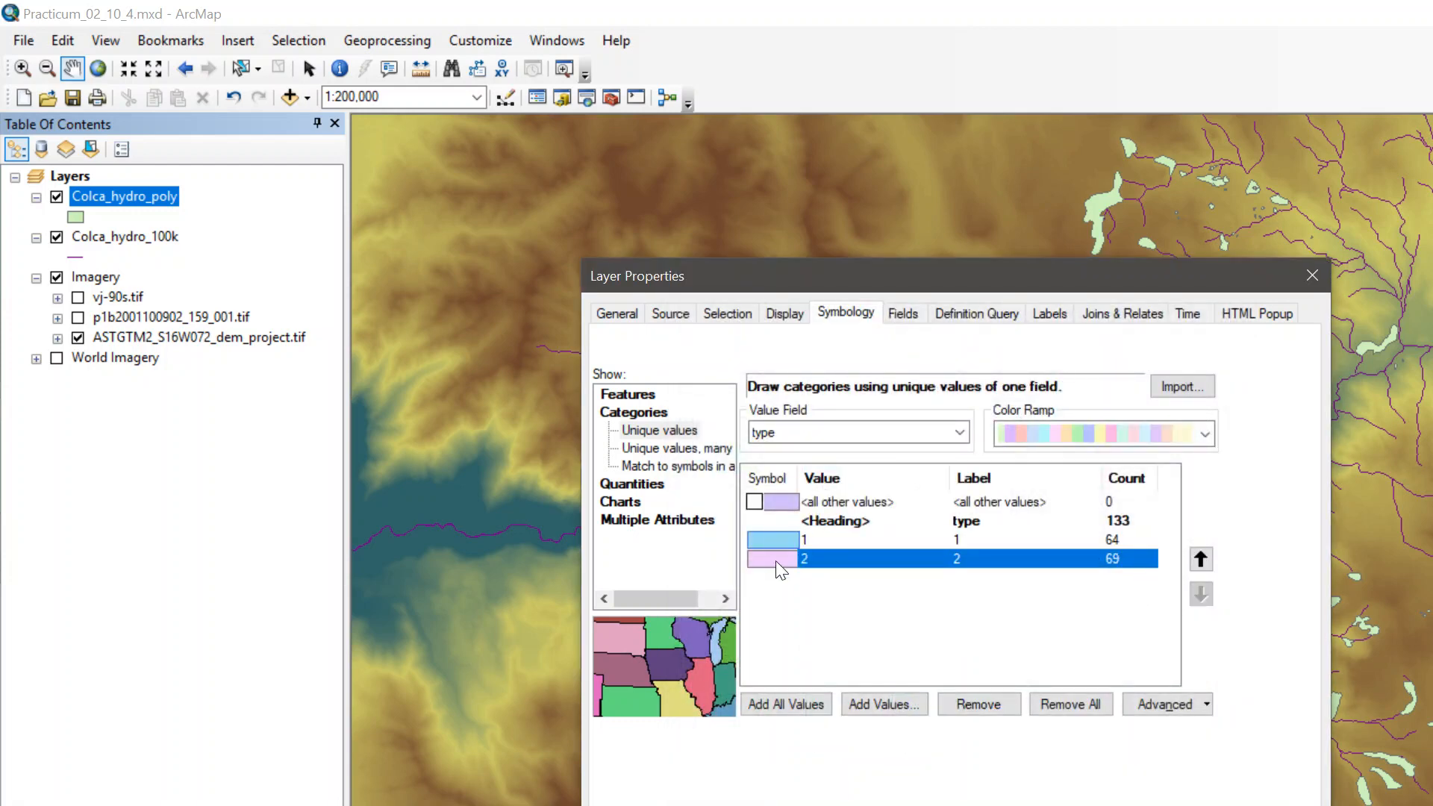
double_click(771, 560)
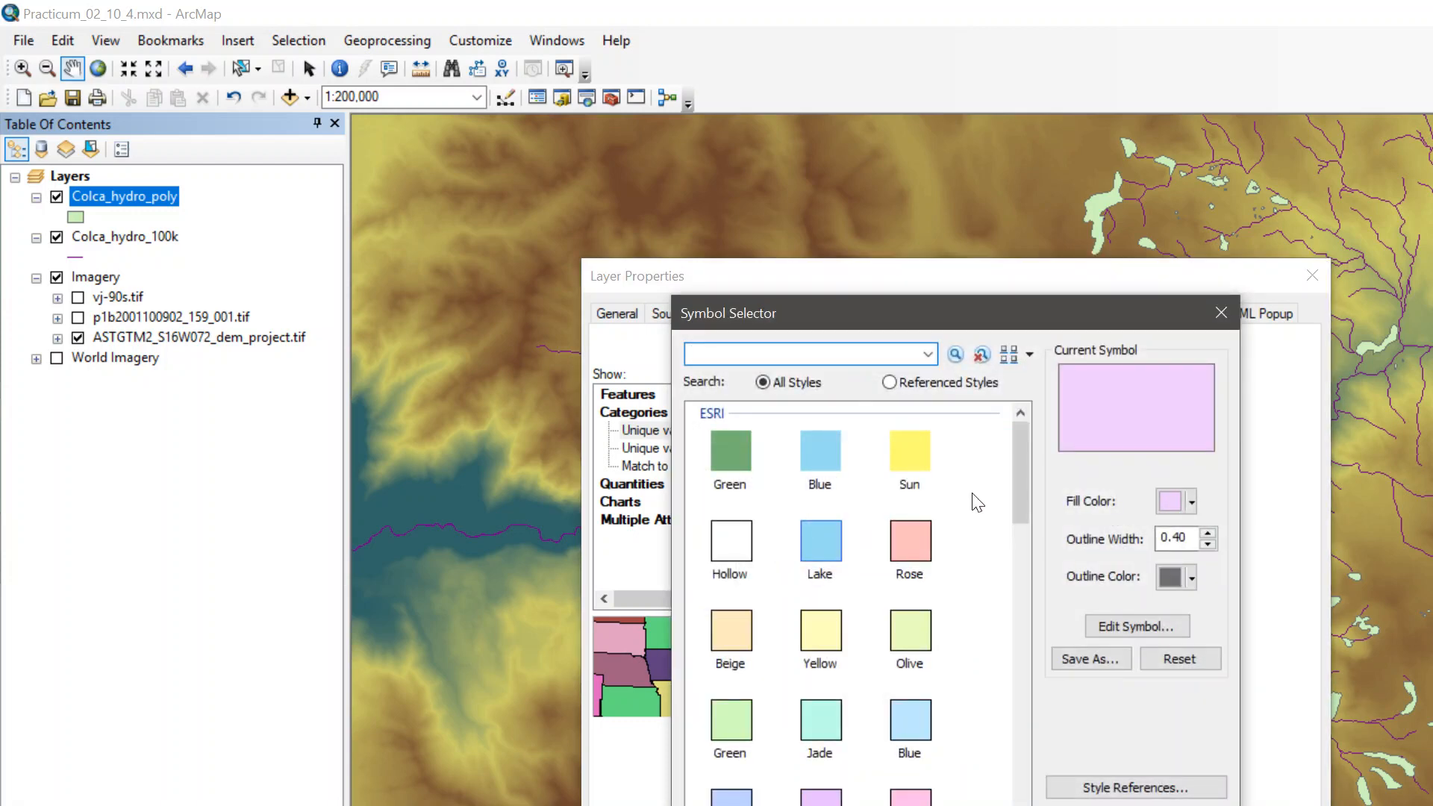
mouse_move(1021, 441)
mouse_down()
mouse_move(1009, 651)
mouse_move(1021, 710)
mouse_up()
click(834, 591)
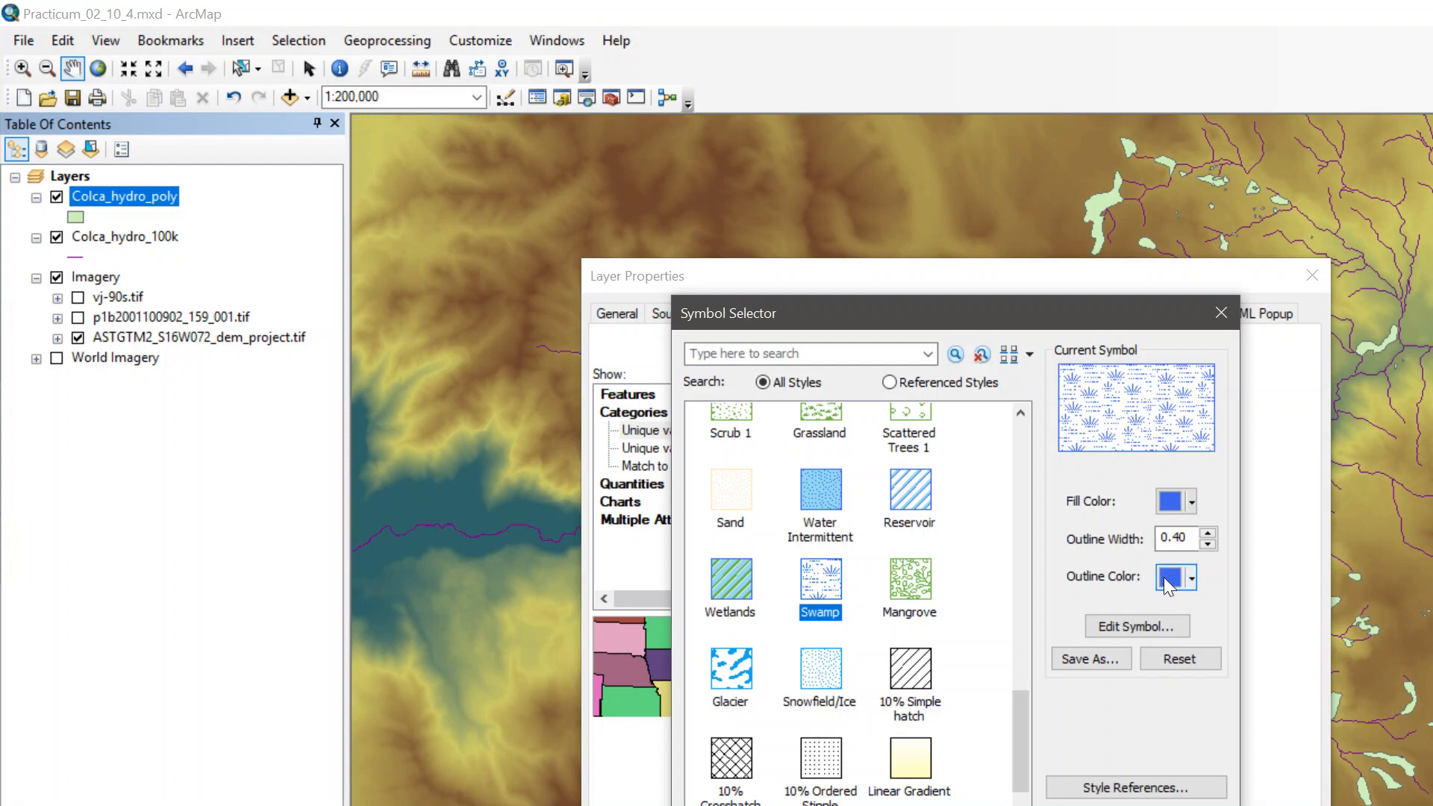
Step: Set both the background color and the outline color of the Swamp picture fill symbol to No Color
click(1149, 626)
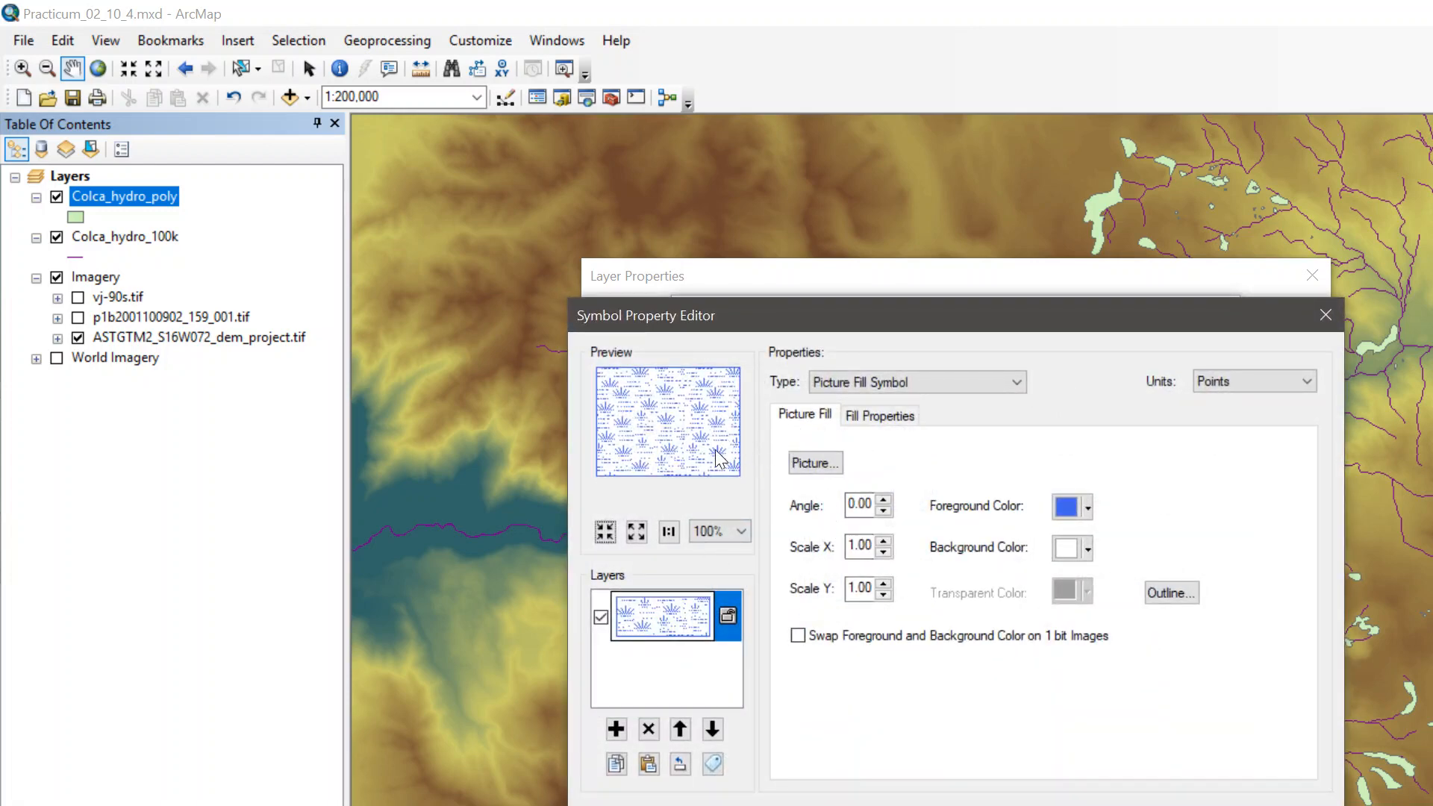
click(1088, 548)
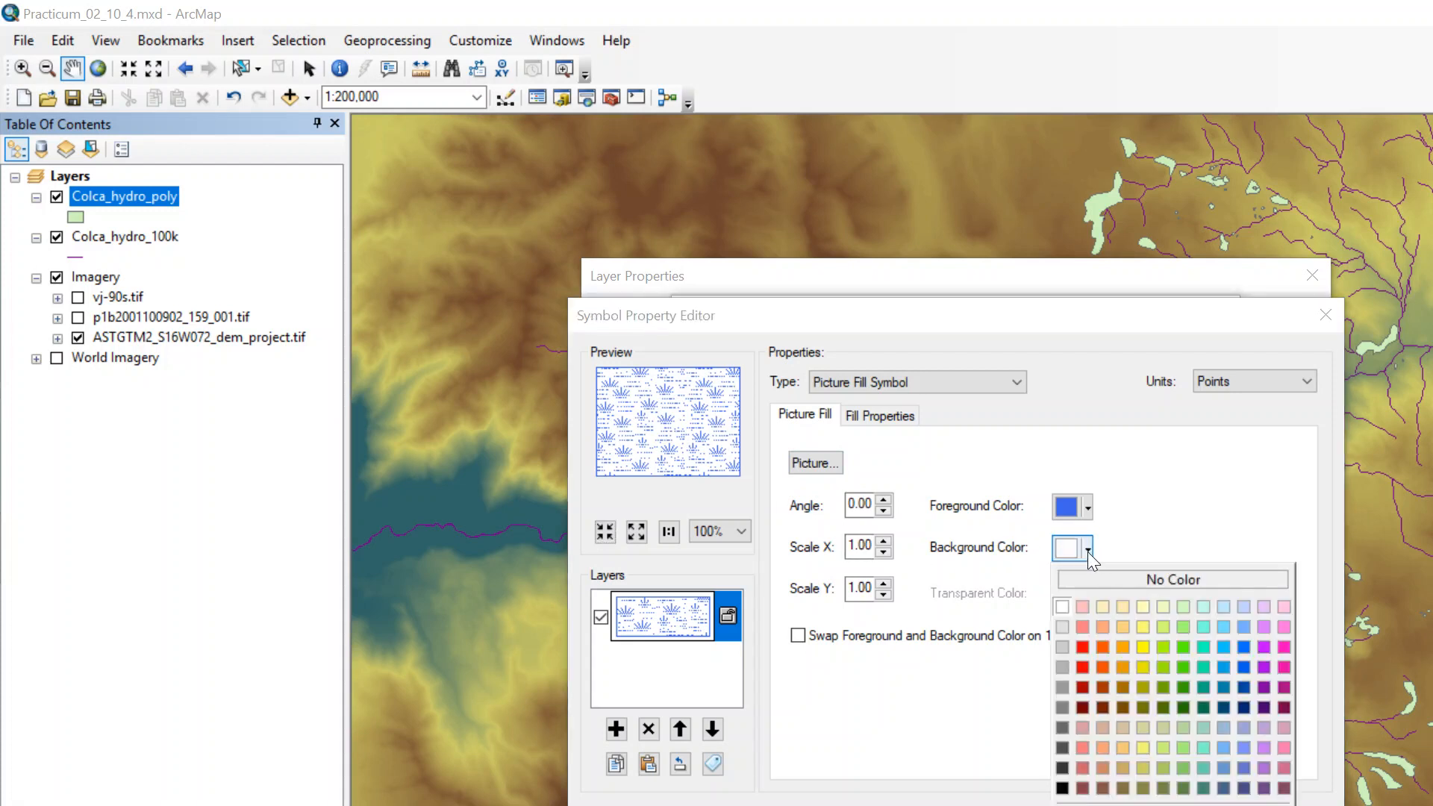
click(1096, 579)
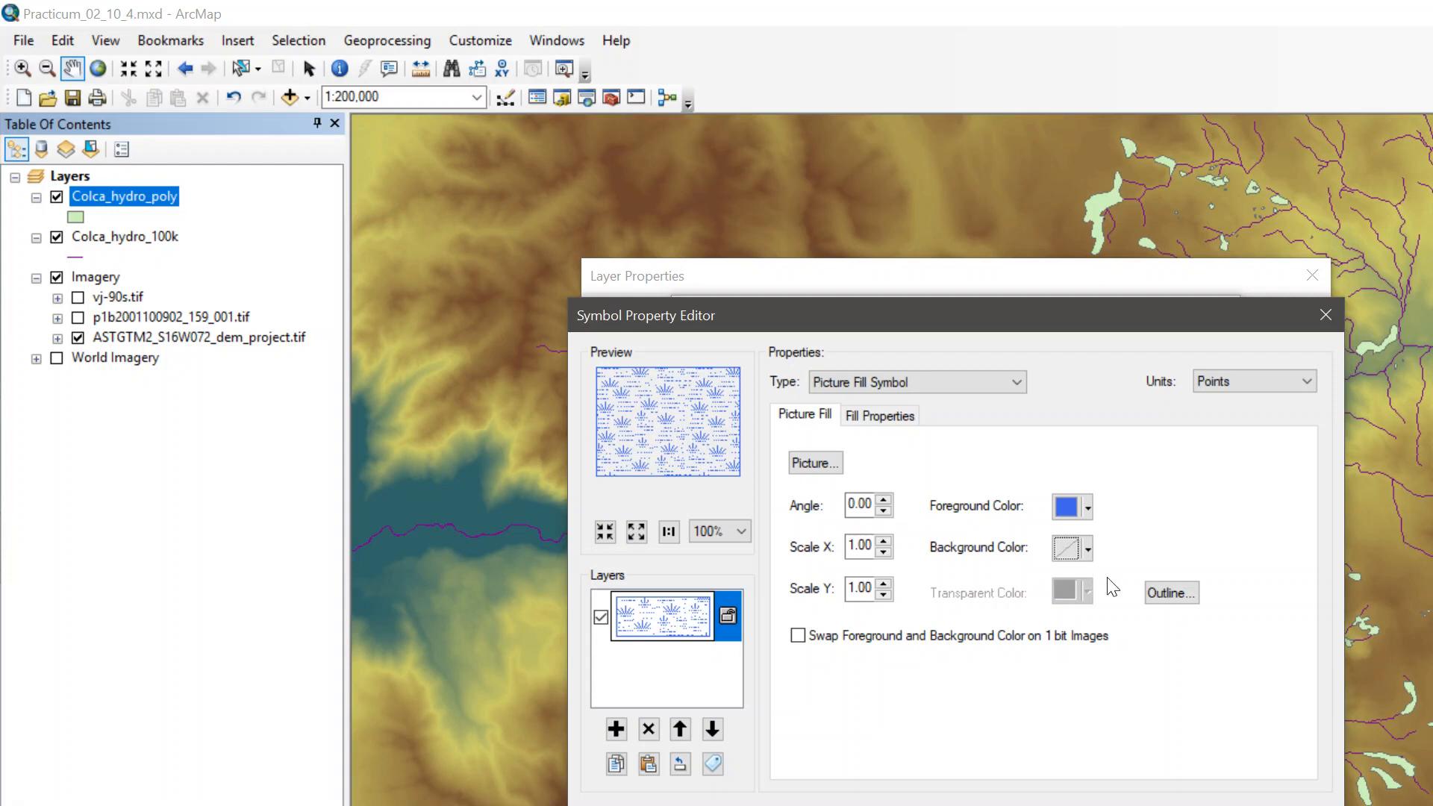
click(1171, 593)
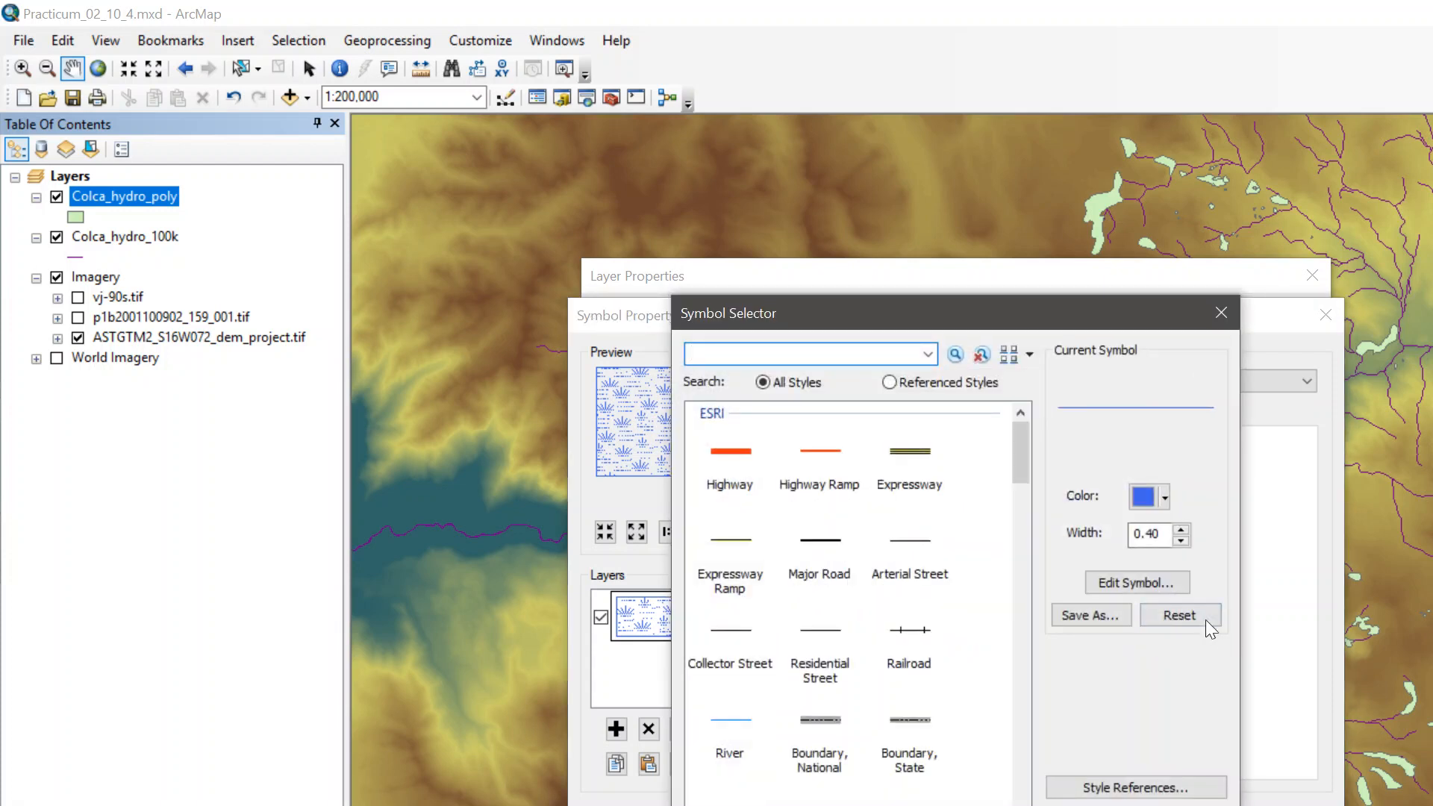
click(1166, 497)
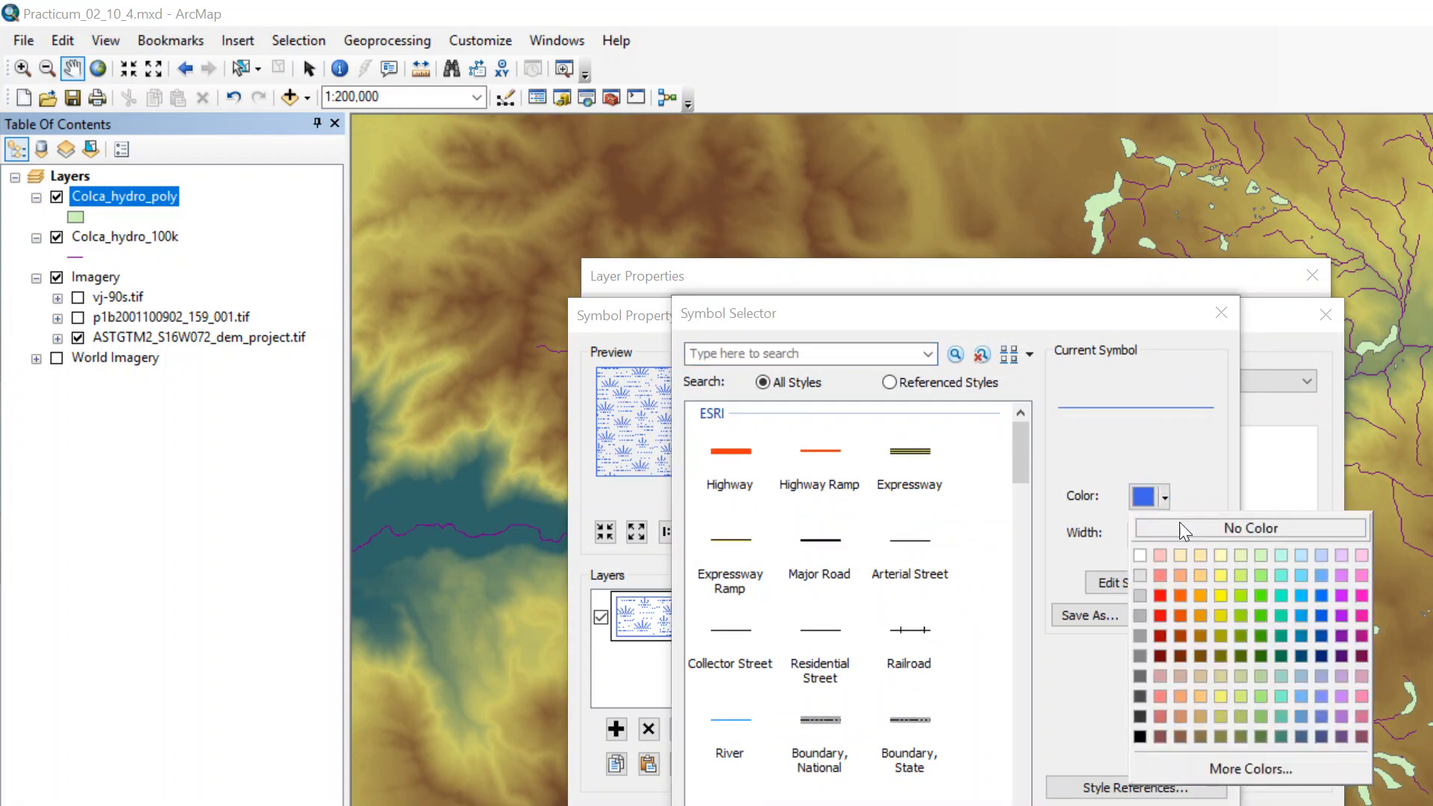
click(1179, 526)
click(1086, 797)
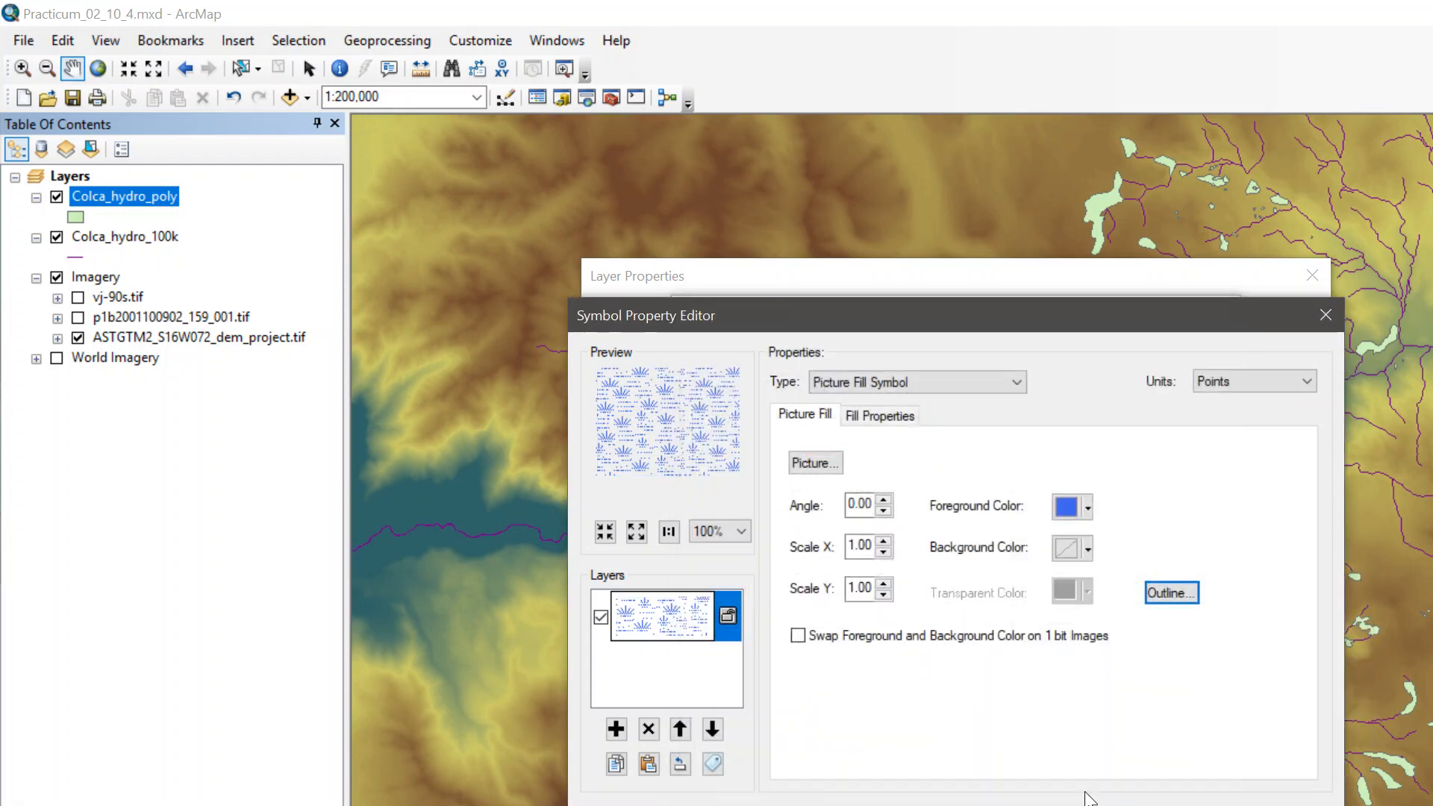
Step: Apply the edited Swamp symbol to type value 2 and apply the symbology to the Colca_hydro_poly layer
click(1088, 799)
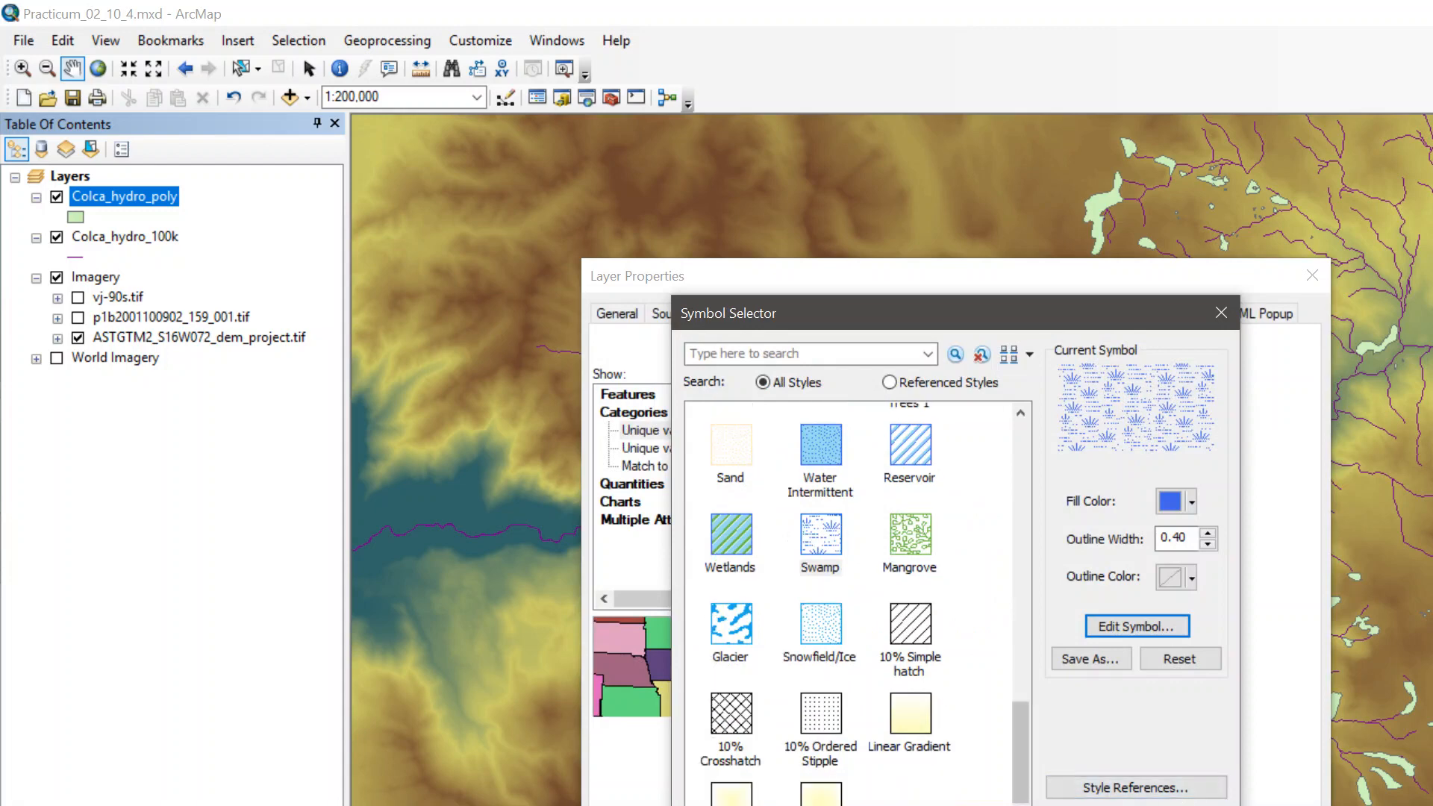
click(1091, 804)
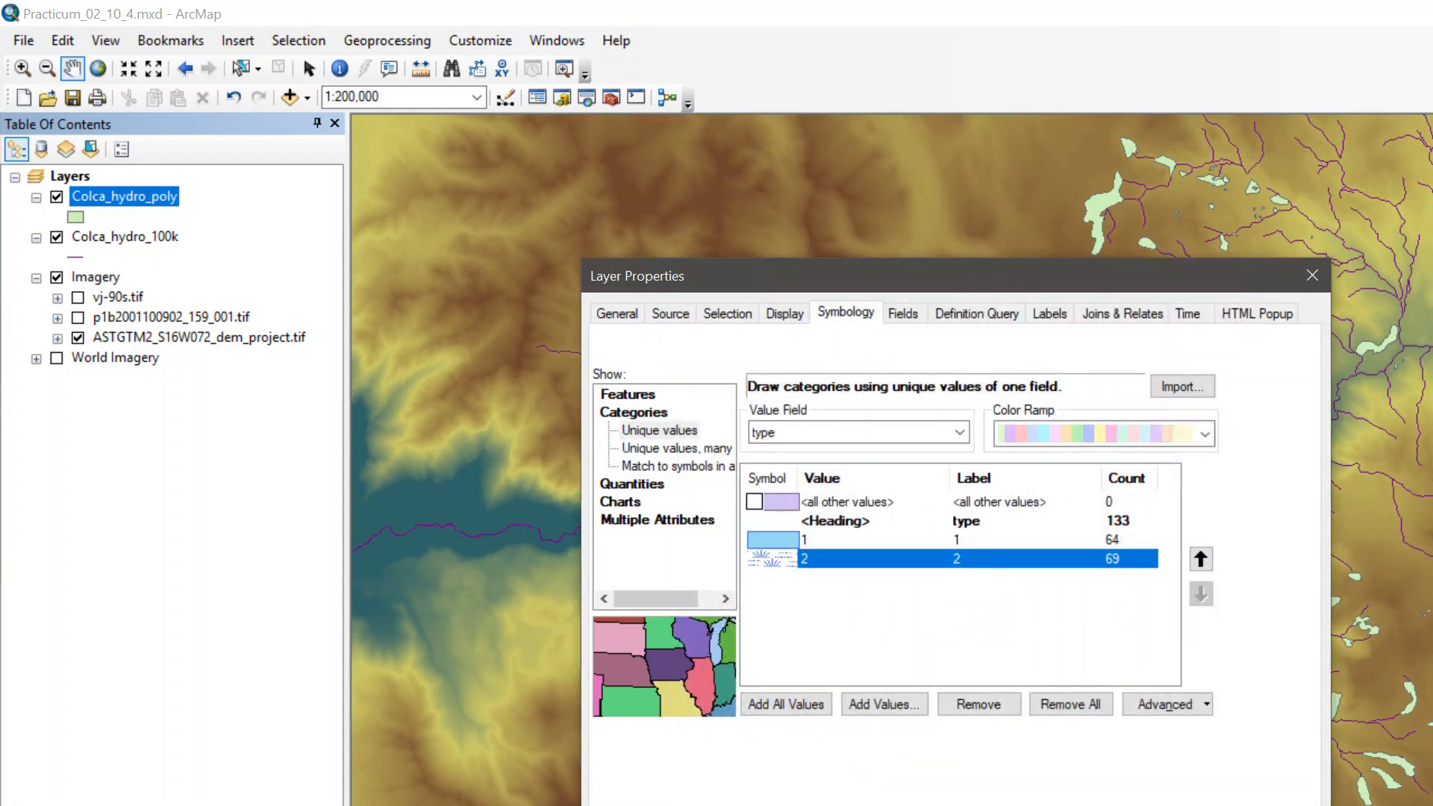
click(1071, 805)
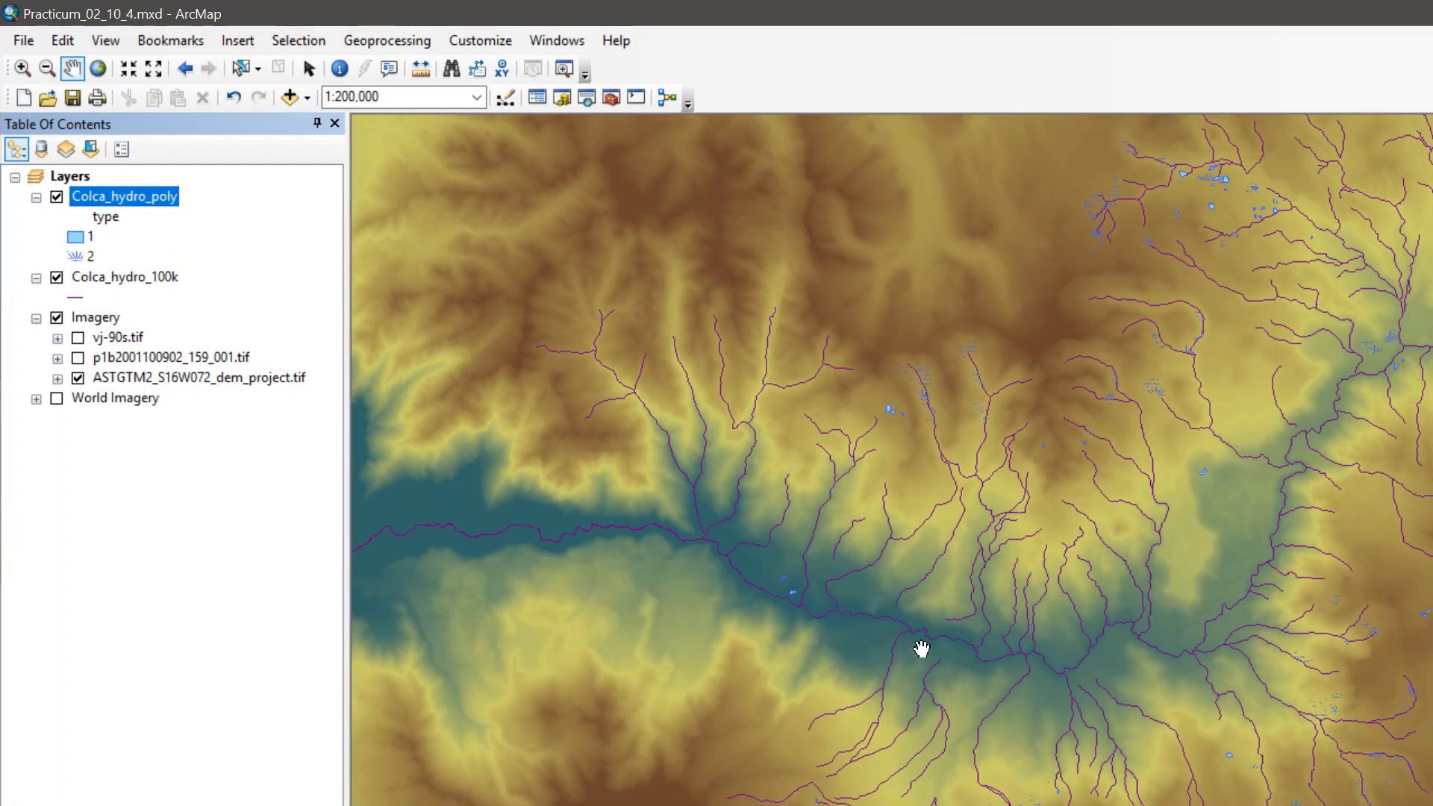
Step: Examine how the lake and swamp symbols draw over the elevation raster in different parts of the map
scroll(1103, 592, up, 5)
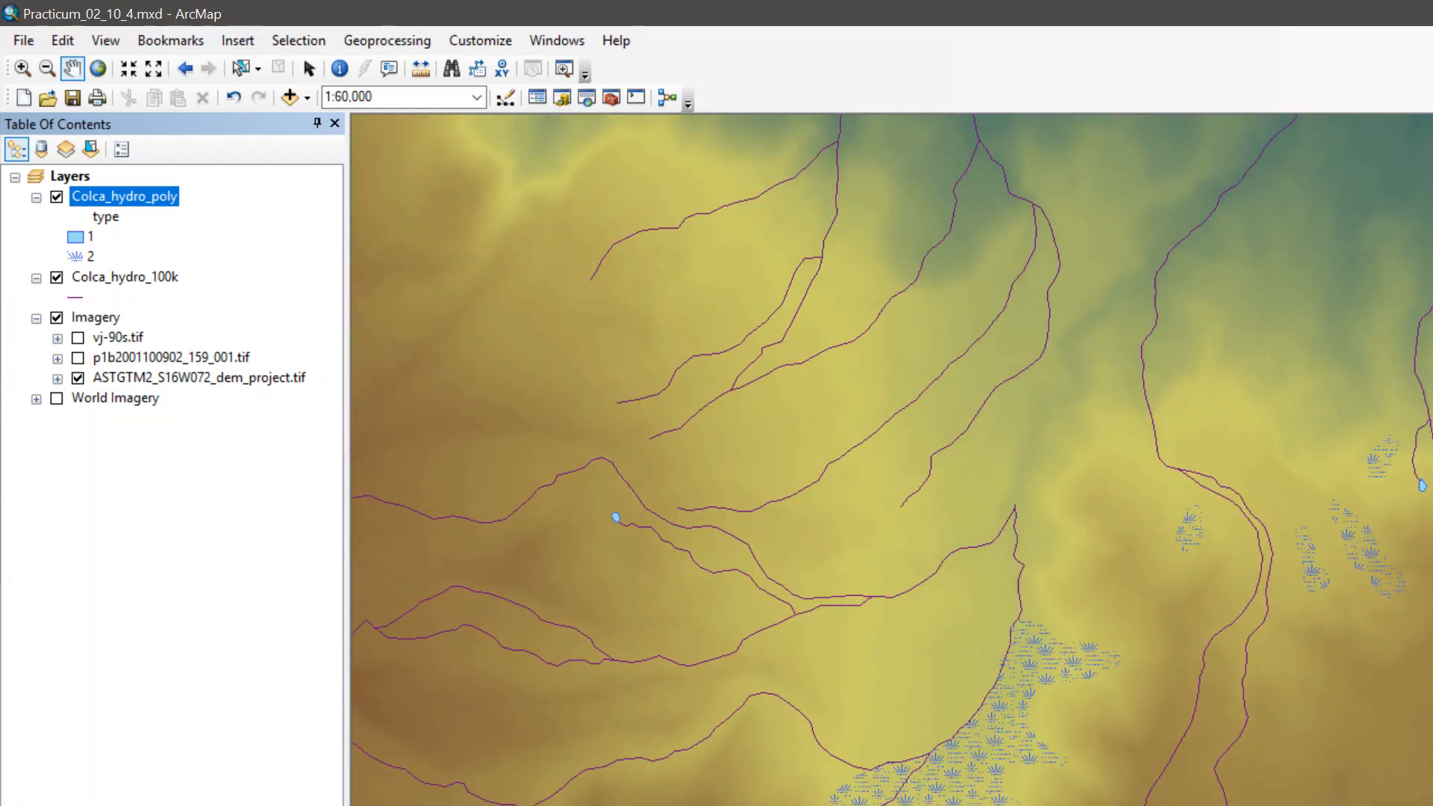
scroll(929, 777, up, 3)
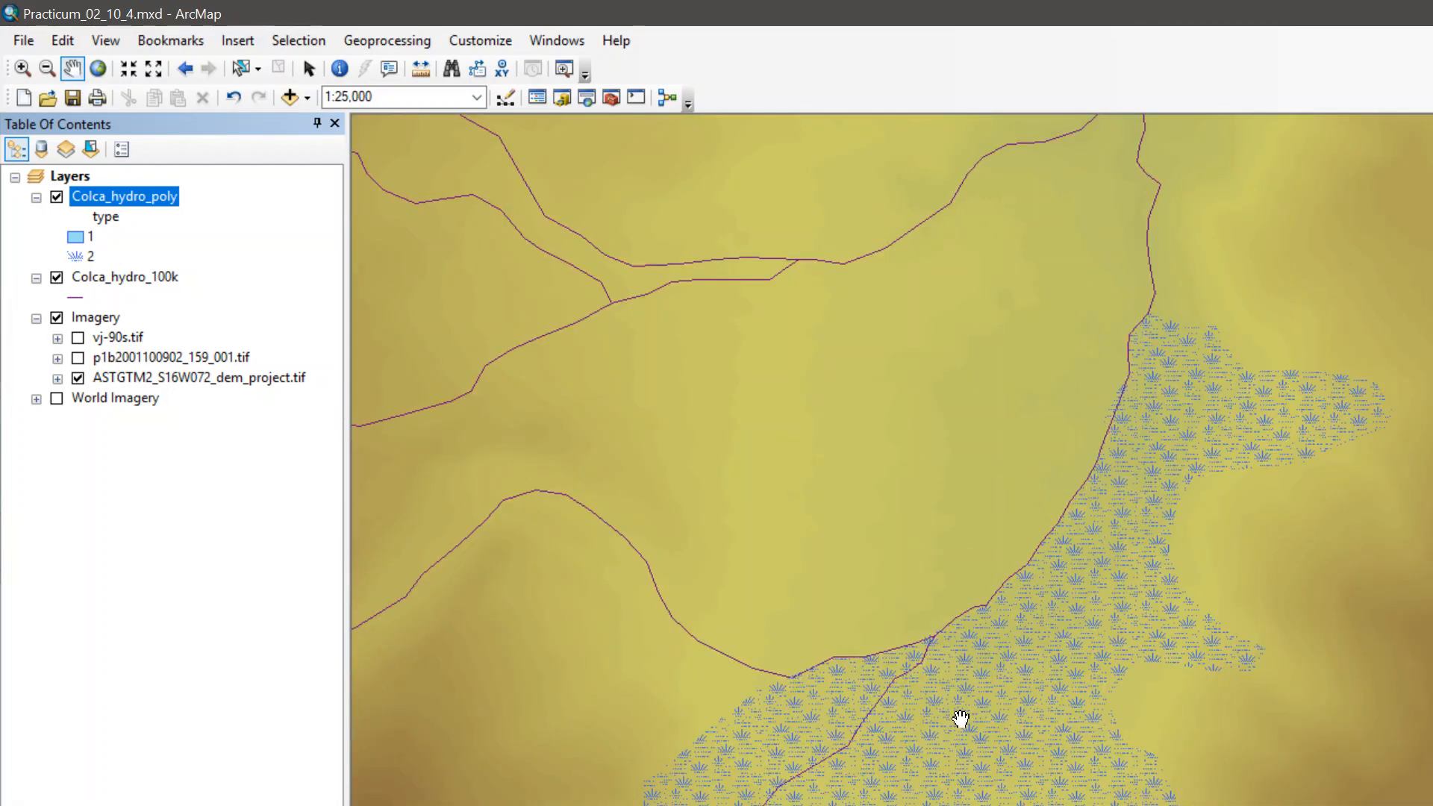
scroll(1038, 681, down, 2)
scroll(1038, 681, down, 3)
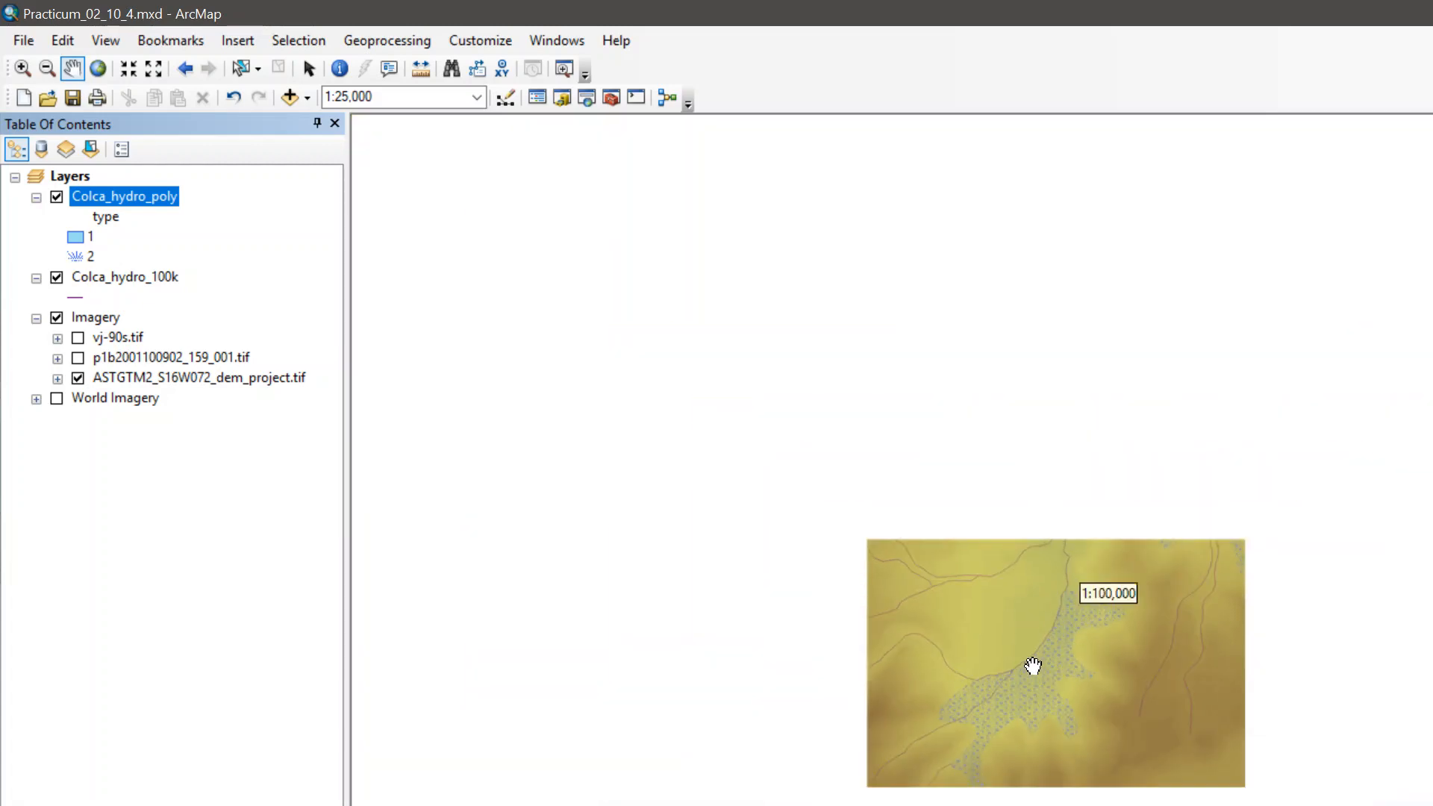
scroll(1385, 607, up, 5)
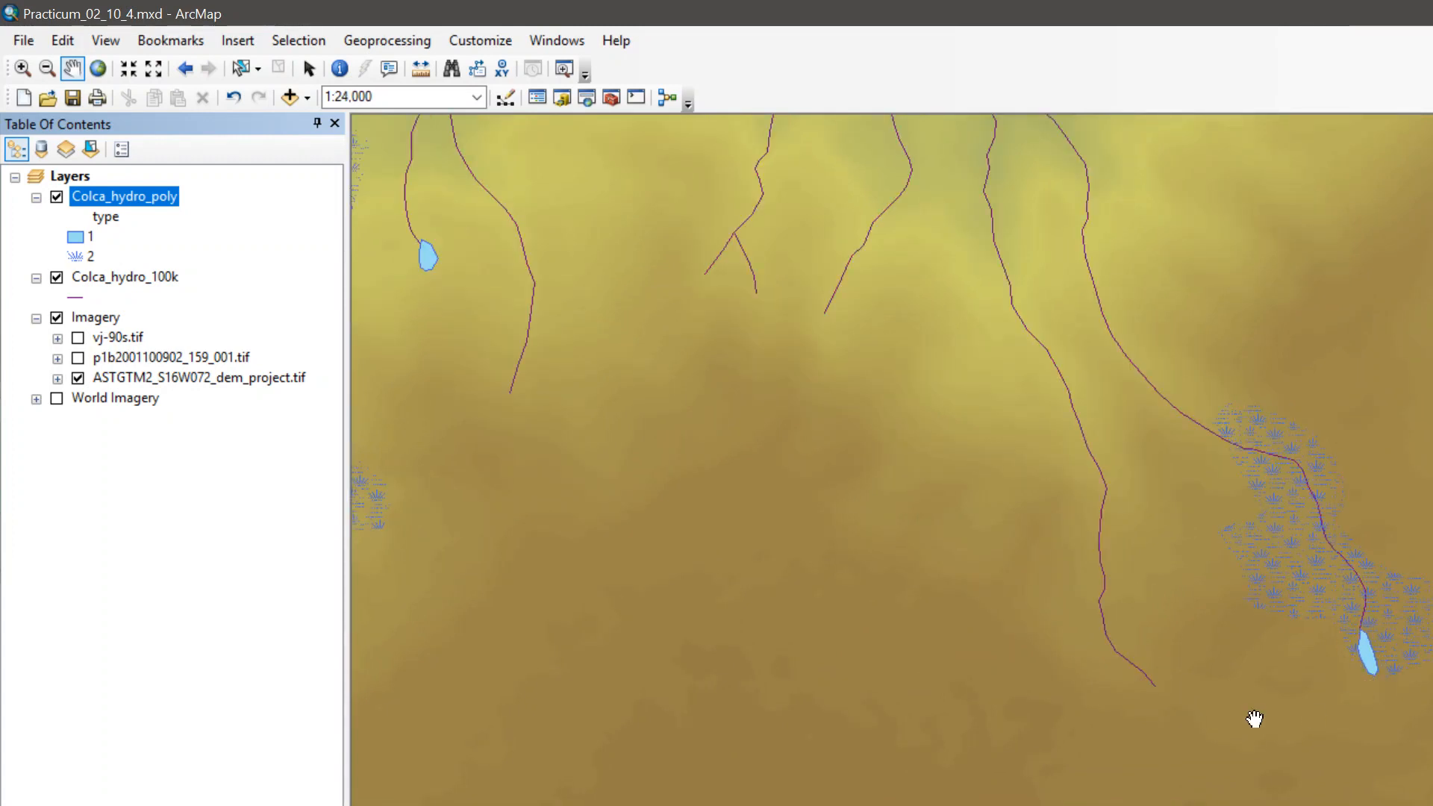
drag(870, 566, 791, 764)
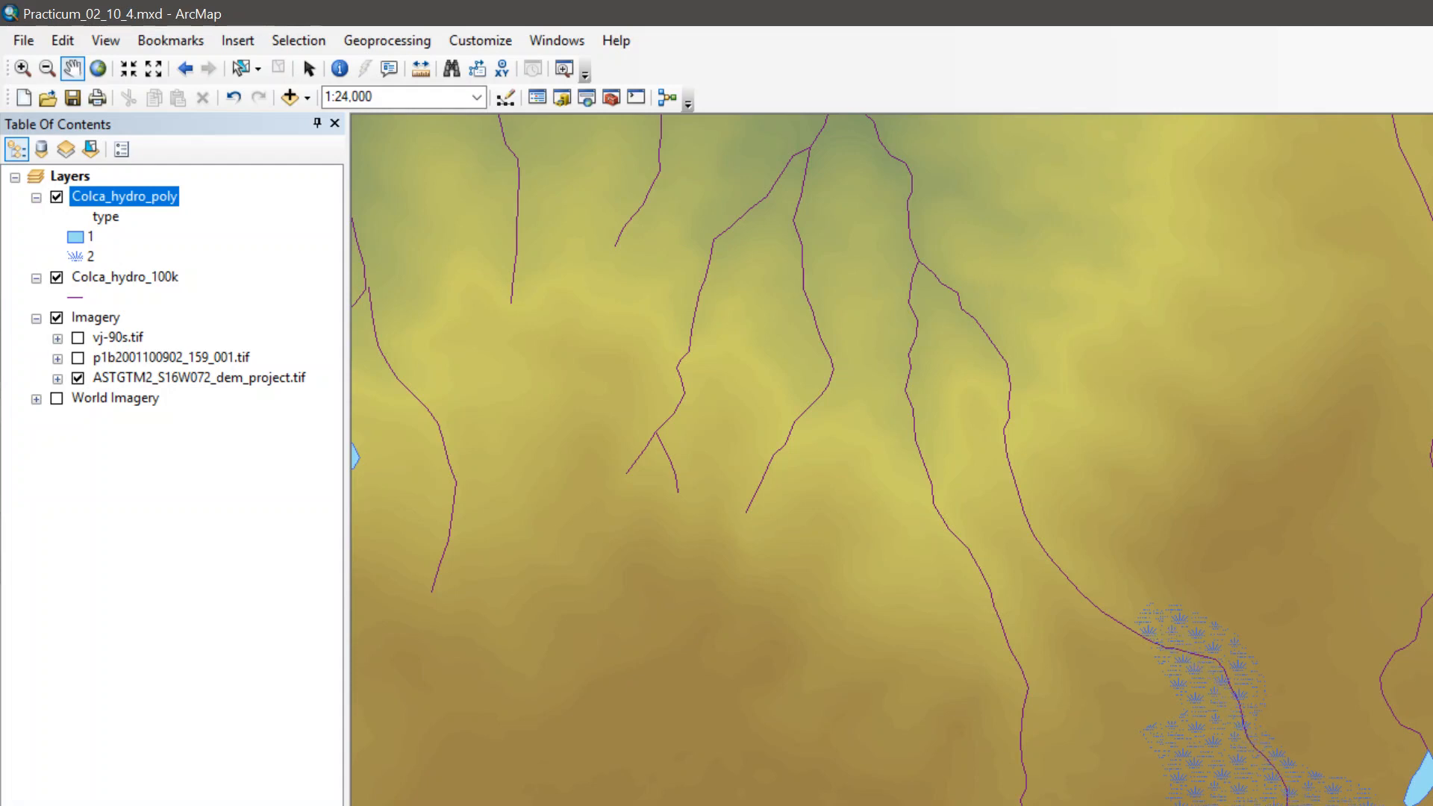
drag(695, 749, 1279, 805)
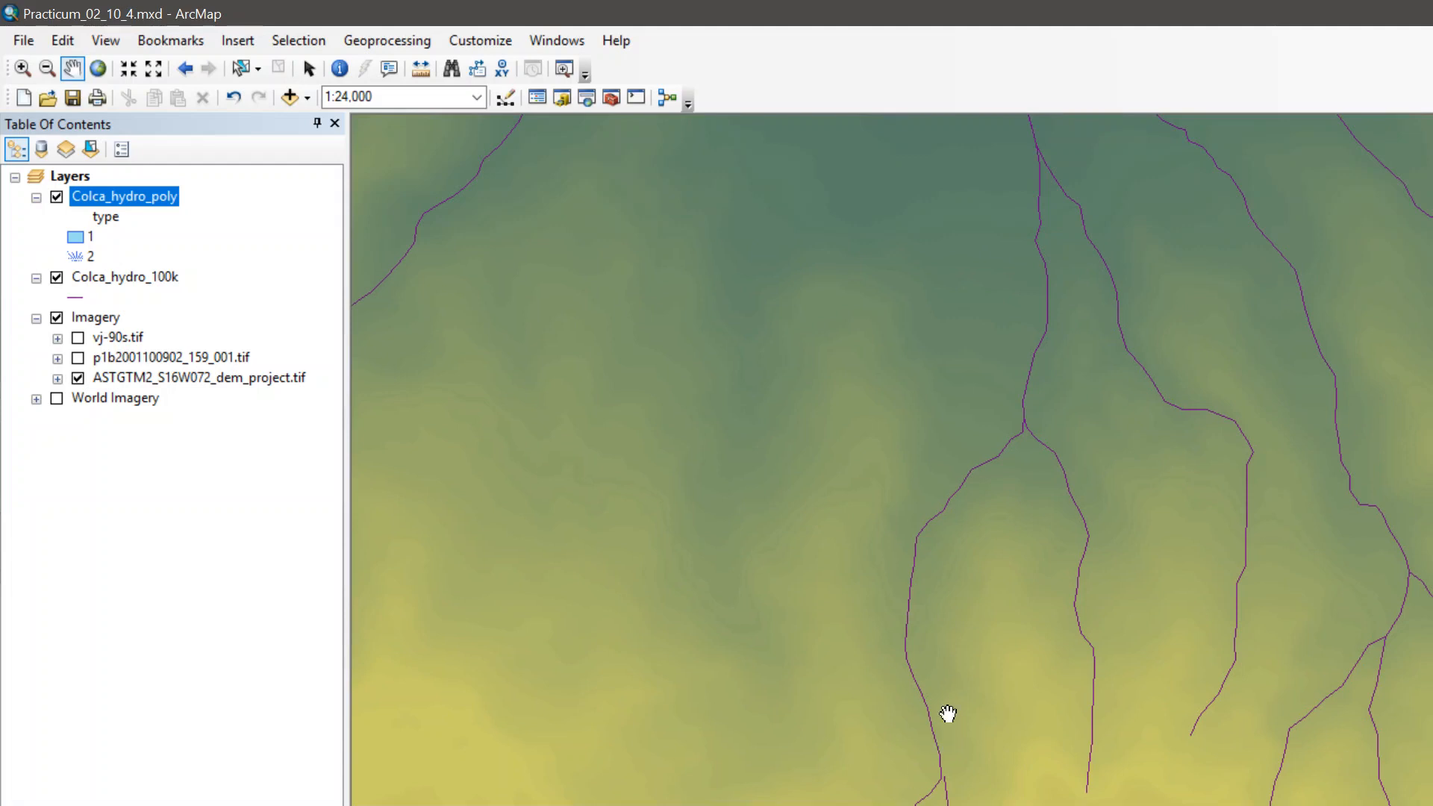
drag(984, 581, 986, 805)
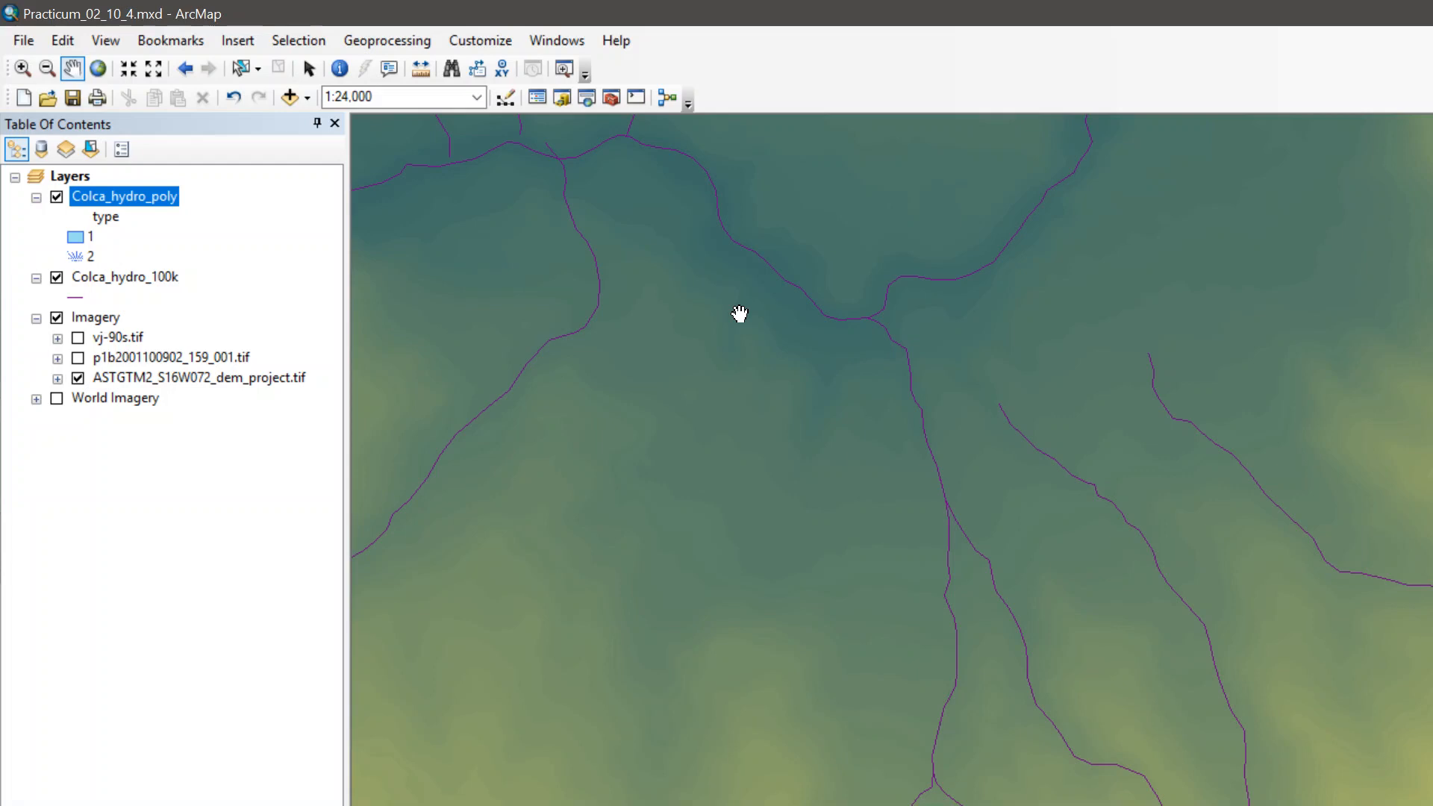
Step: Open the attribute table of the Colca_hydro_100k layer and sort its records in ascending order of Size2
click(107, 276)
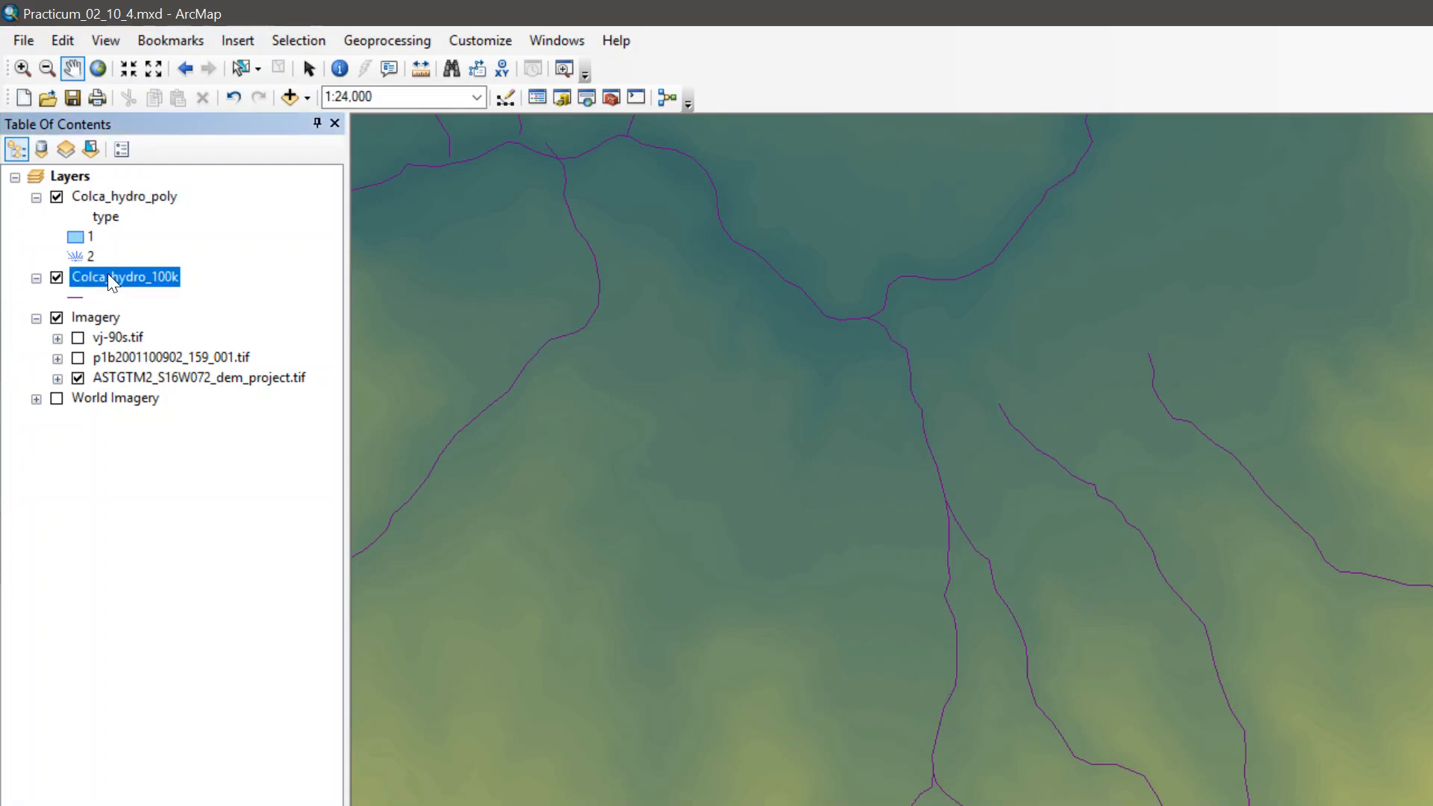
right_click(108, 276)
click(215, 338)
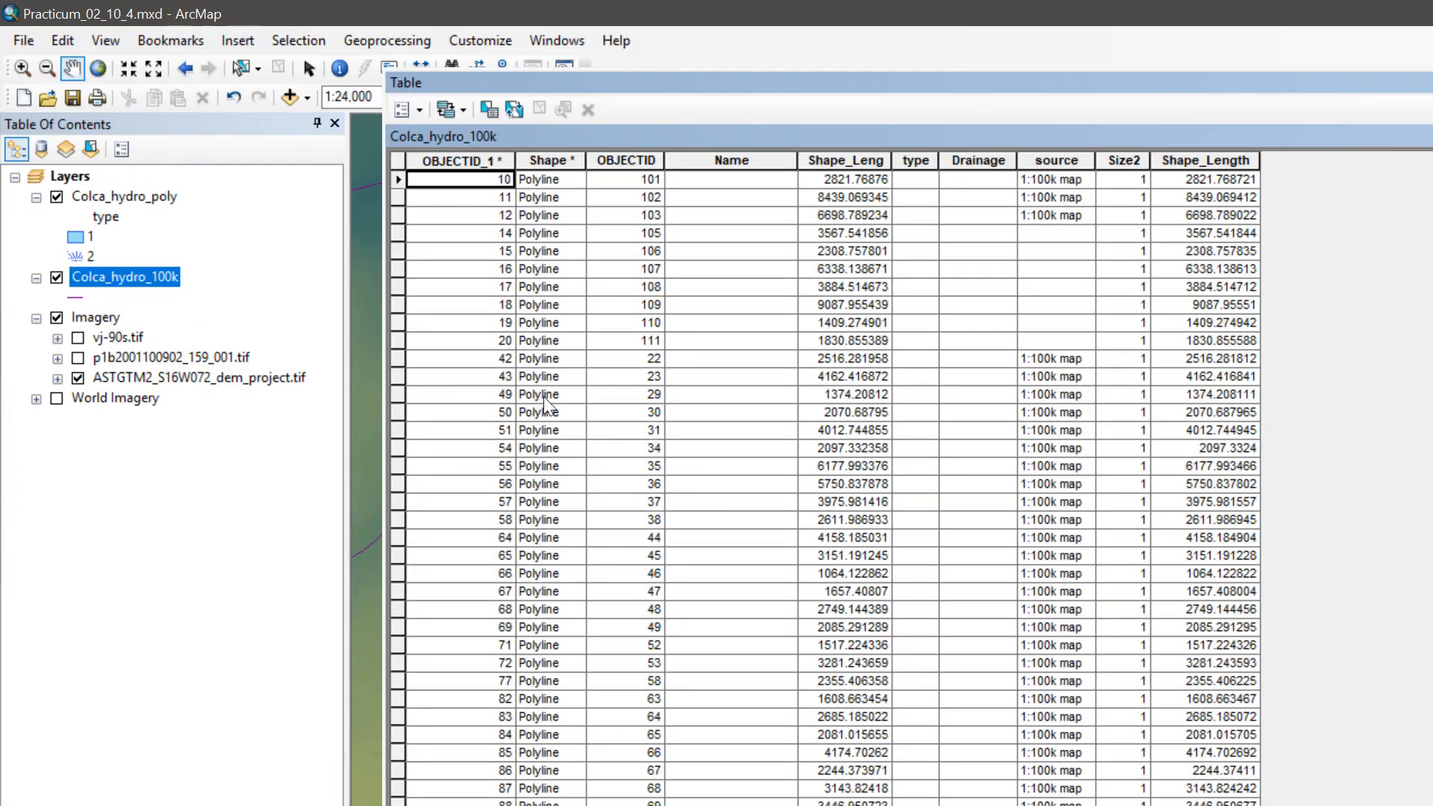
click(1135, 160)
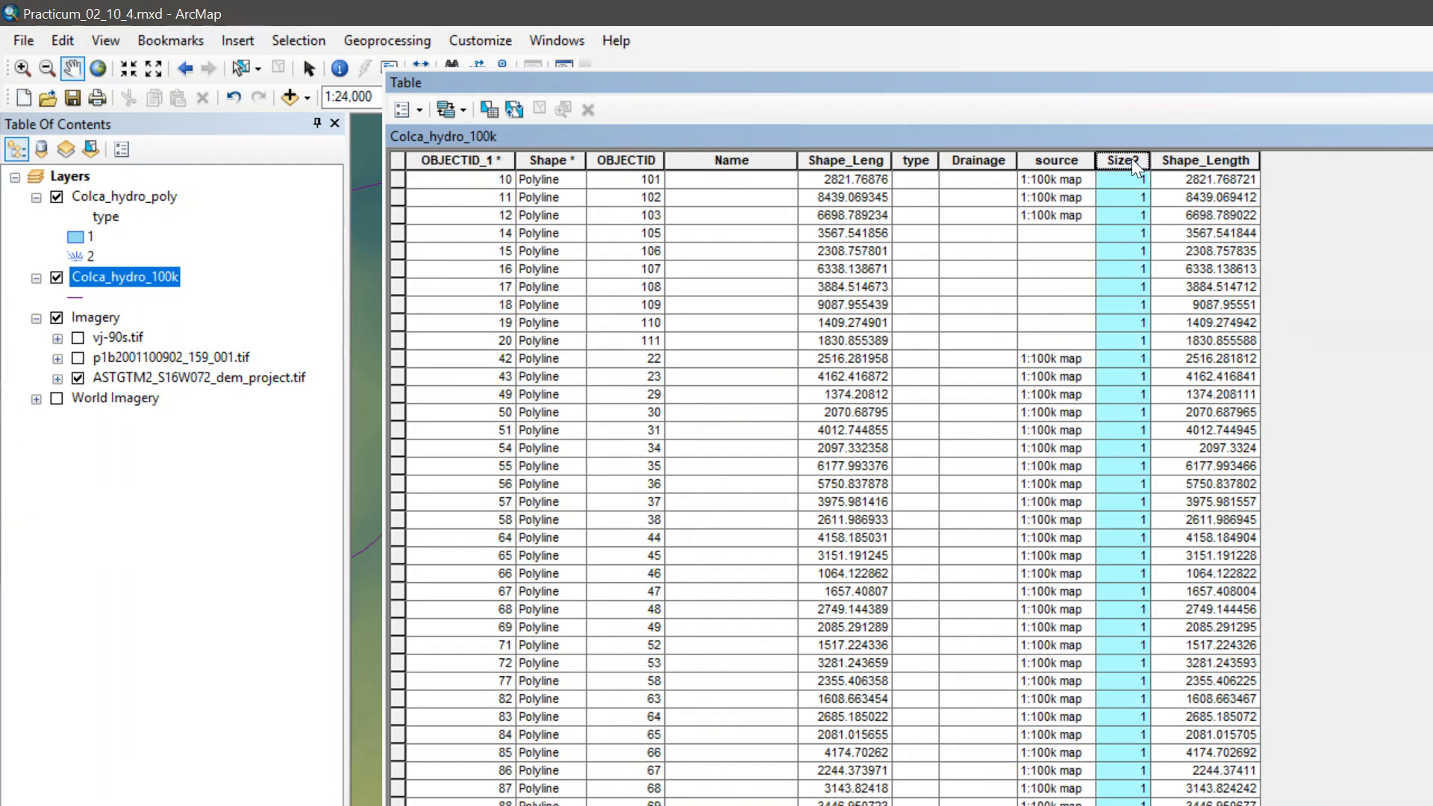
right_click(1131, 158)
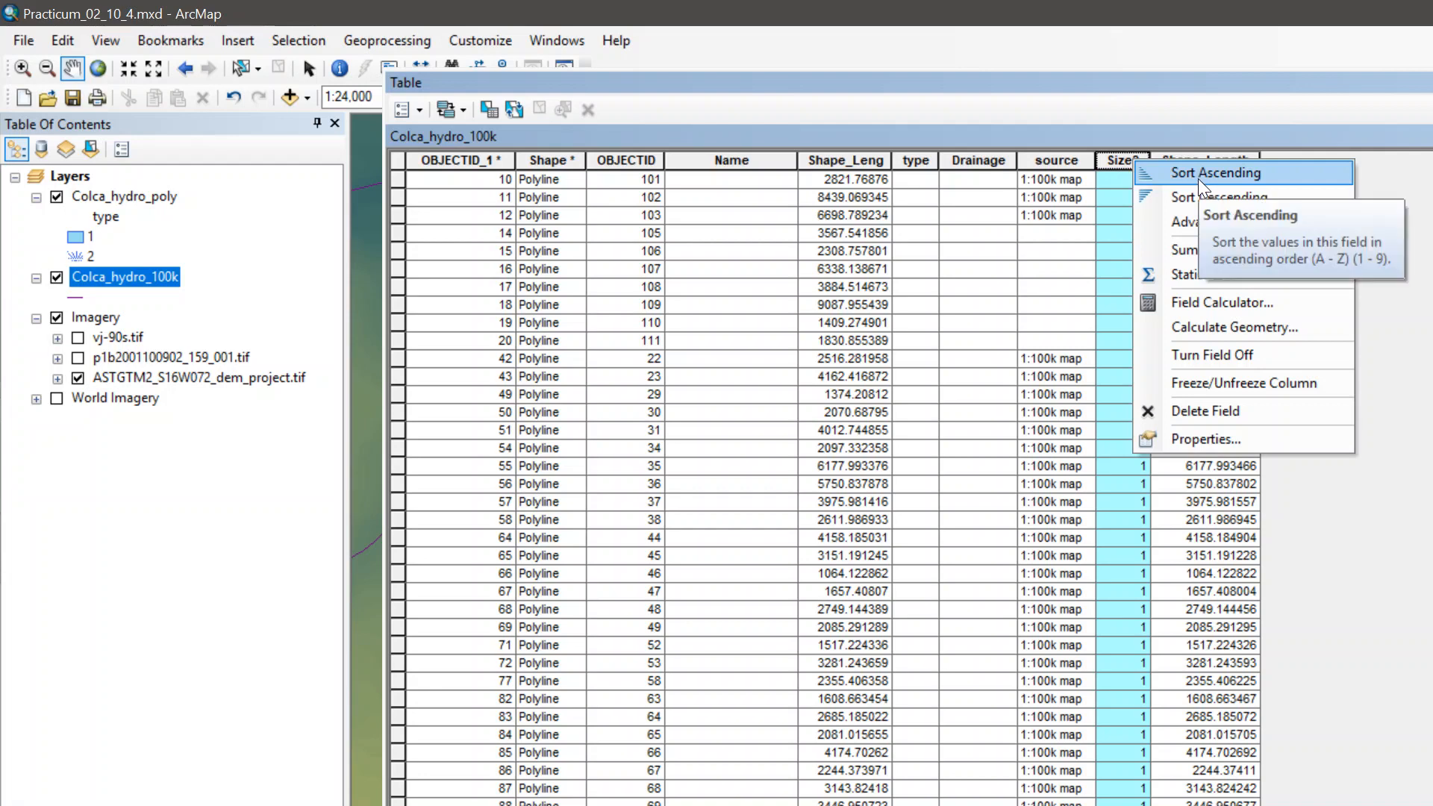
click(1178, 172)
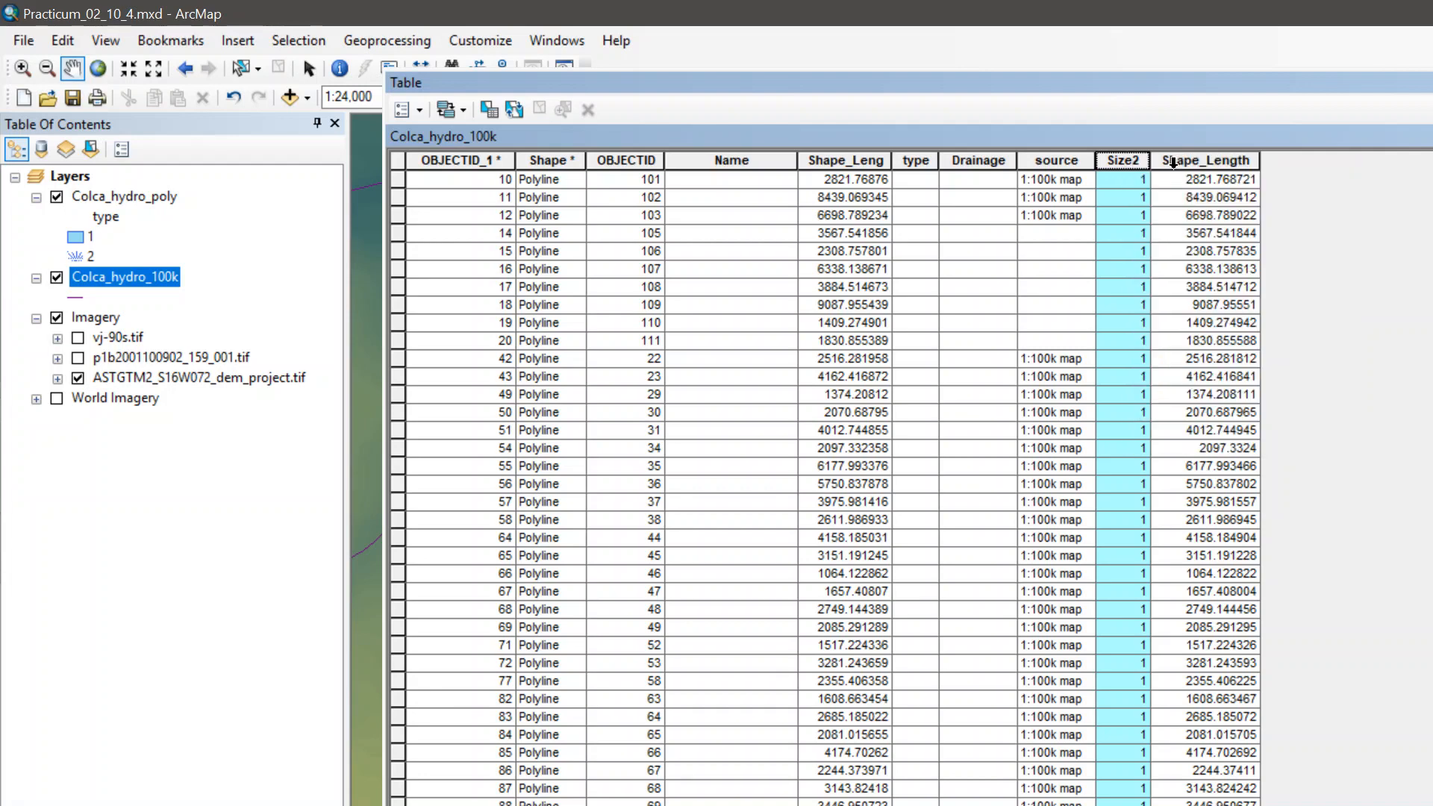
Step: Review the Size2 values through the Colca_hydro_100k table and select the last four Colca records with value 6
scroll(1117, 237, down, 20)
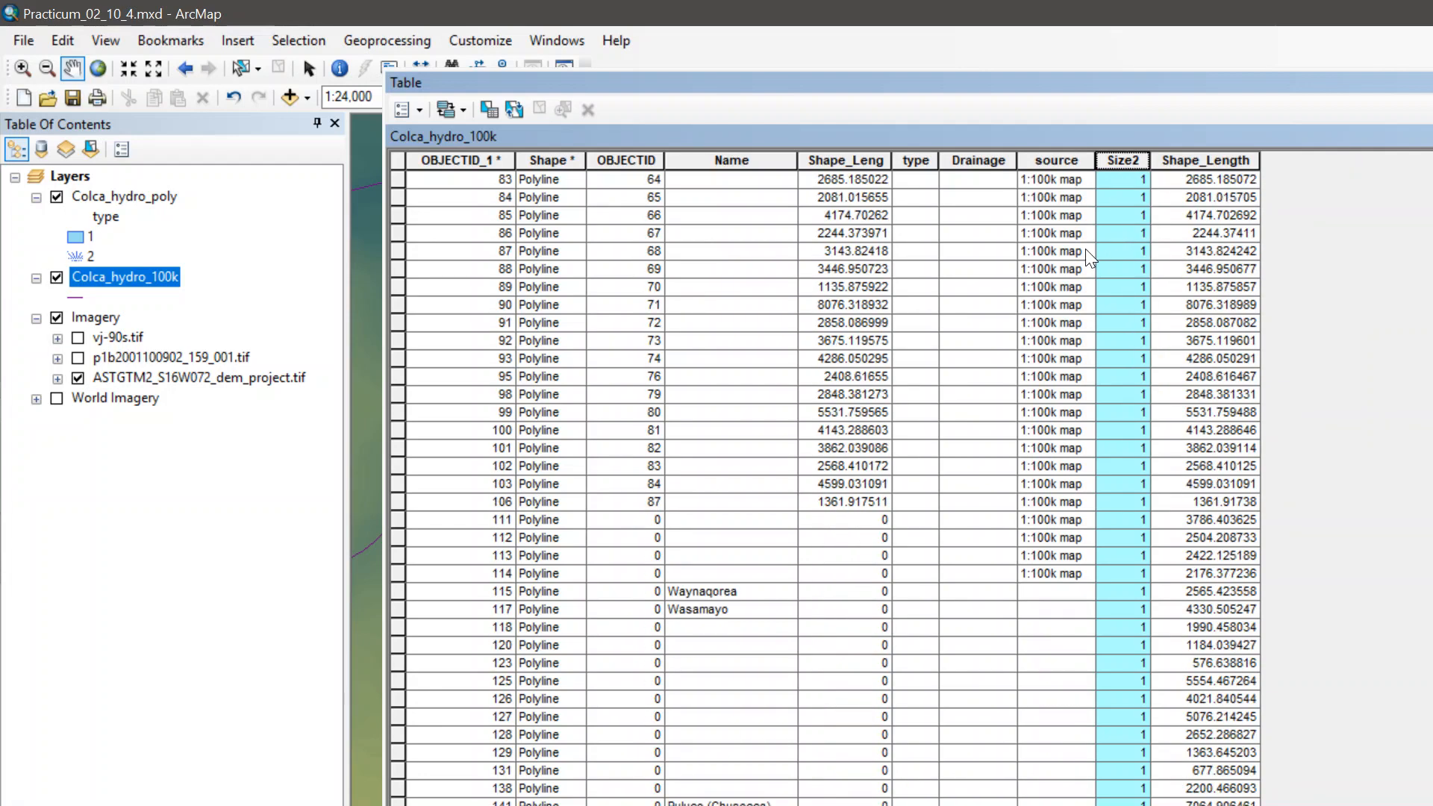
scroll(1094, 270, down, 20)
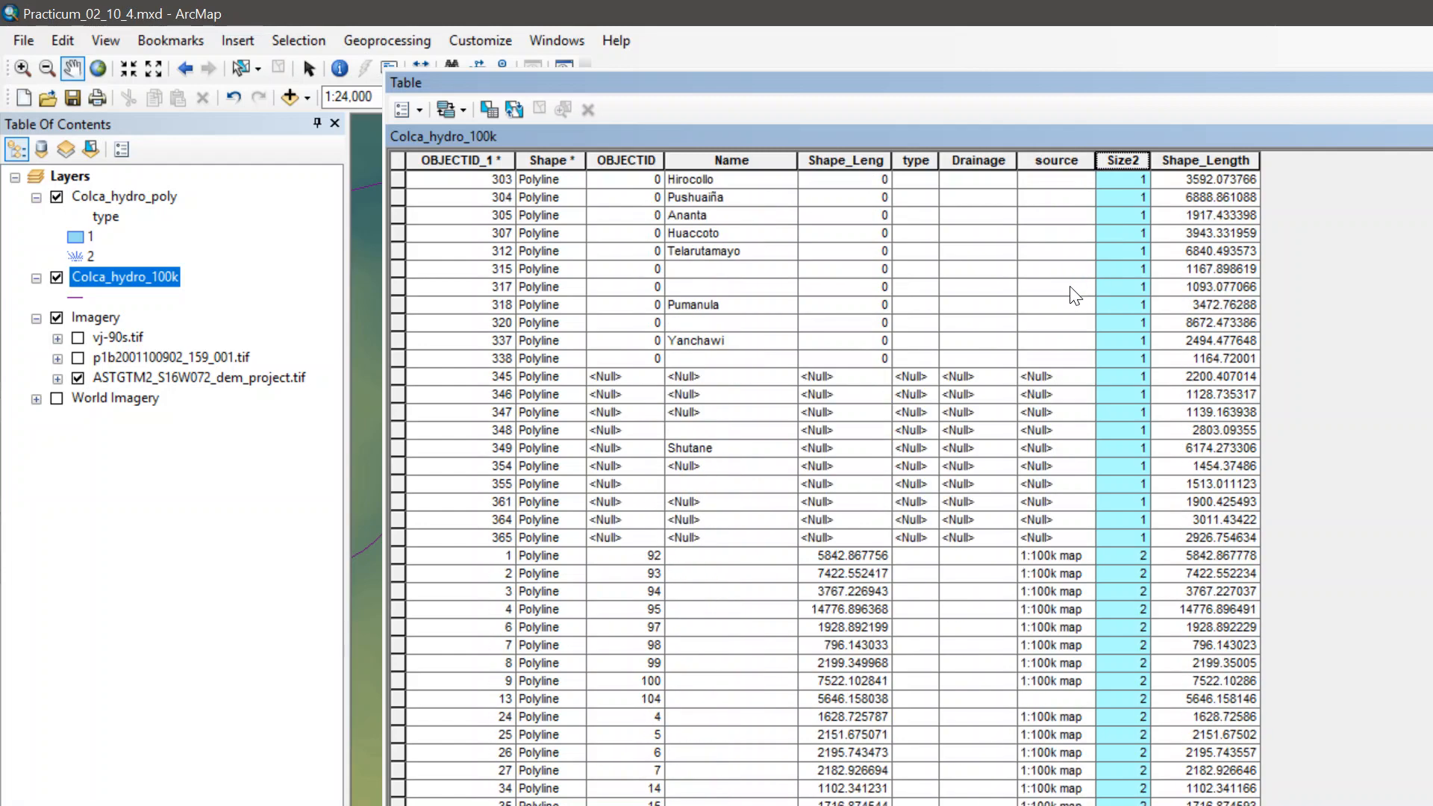
scroll(1106, 354, down, 20)
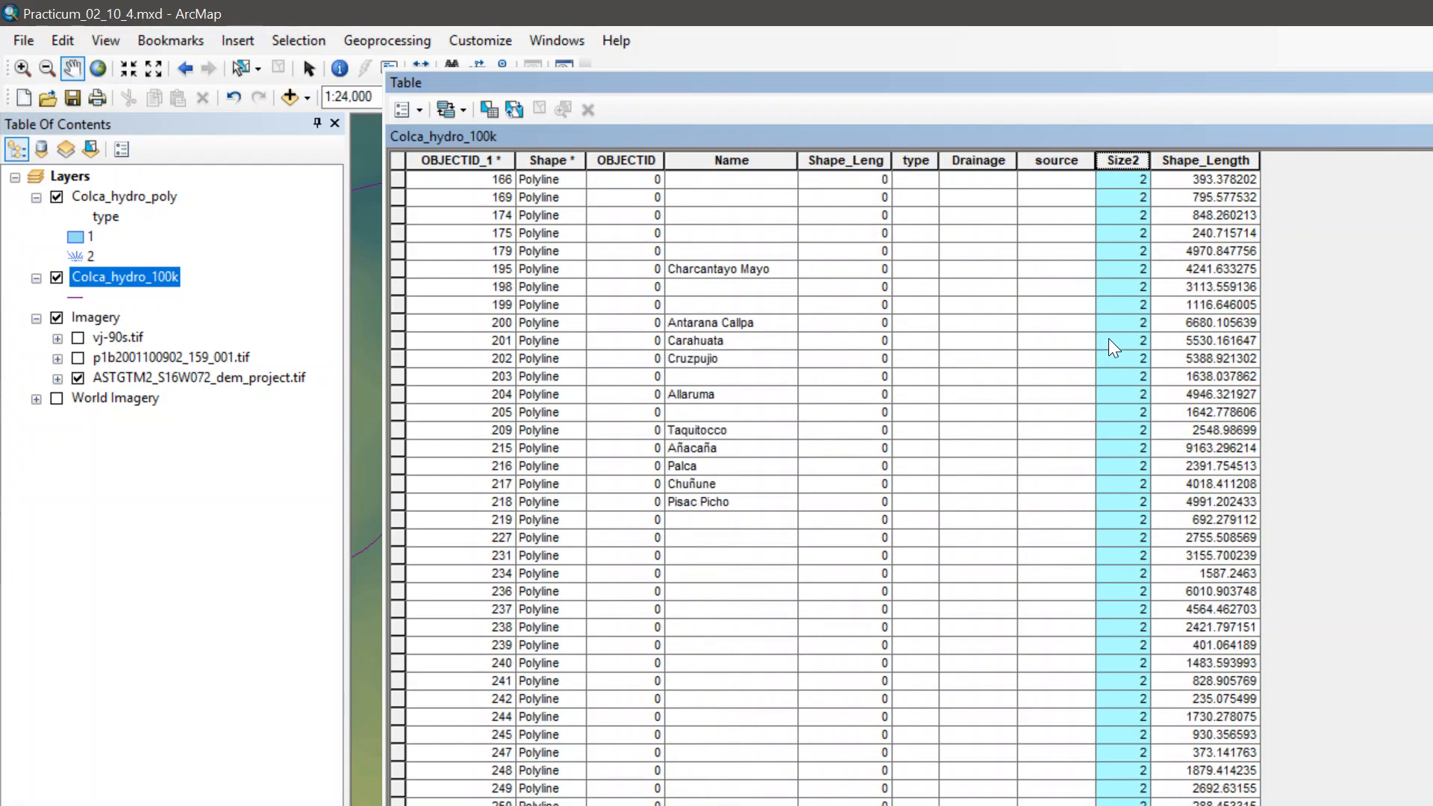
scroll(1106, 358, down, 8)
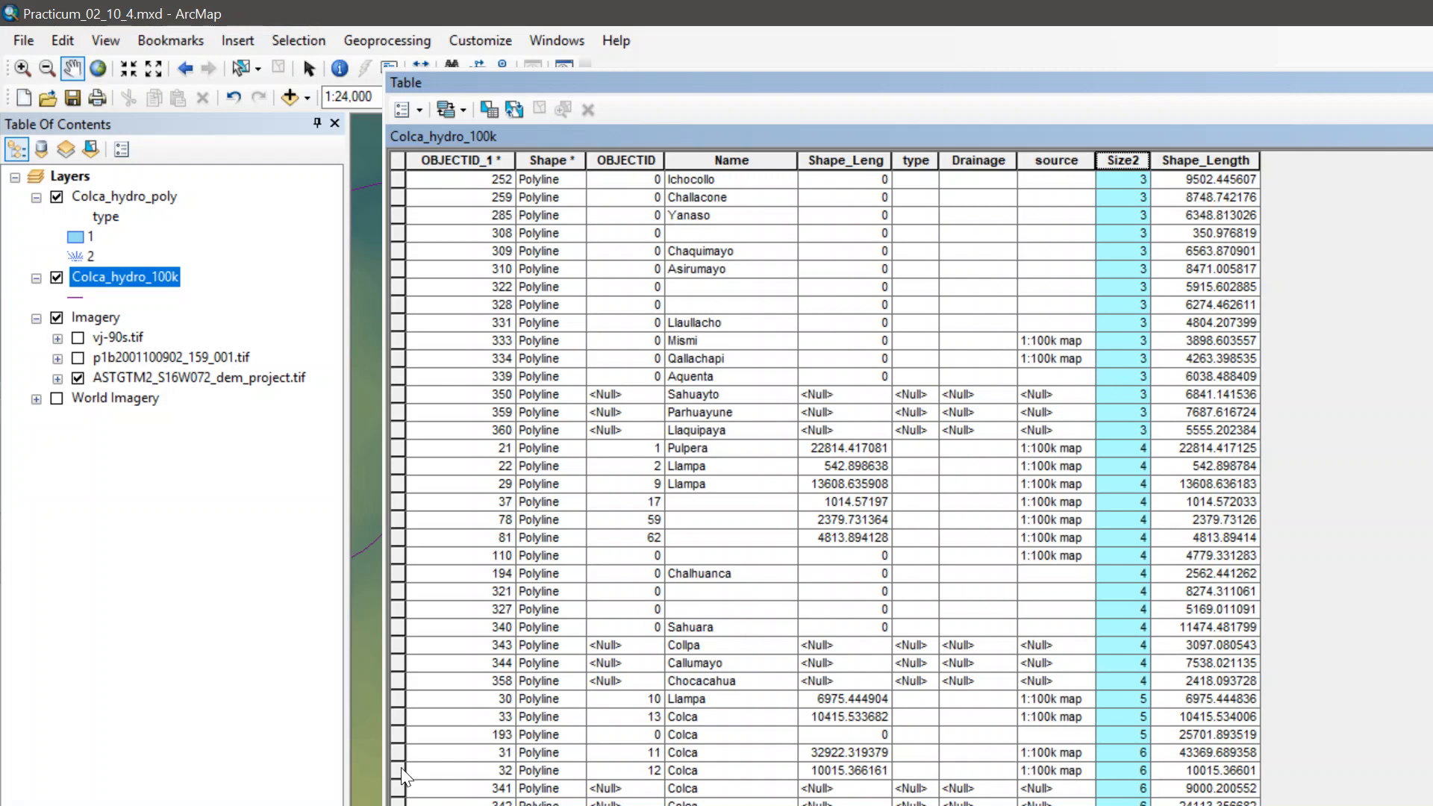
drag(405, 776, 401, 793)
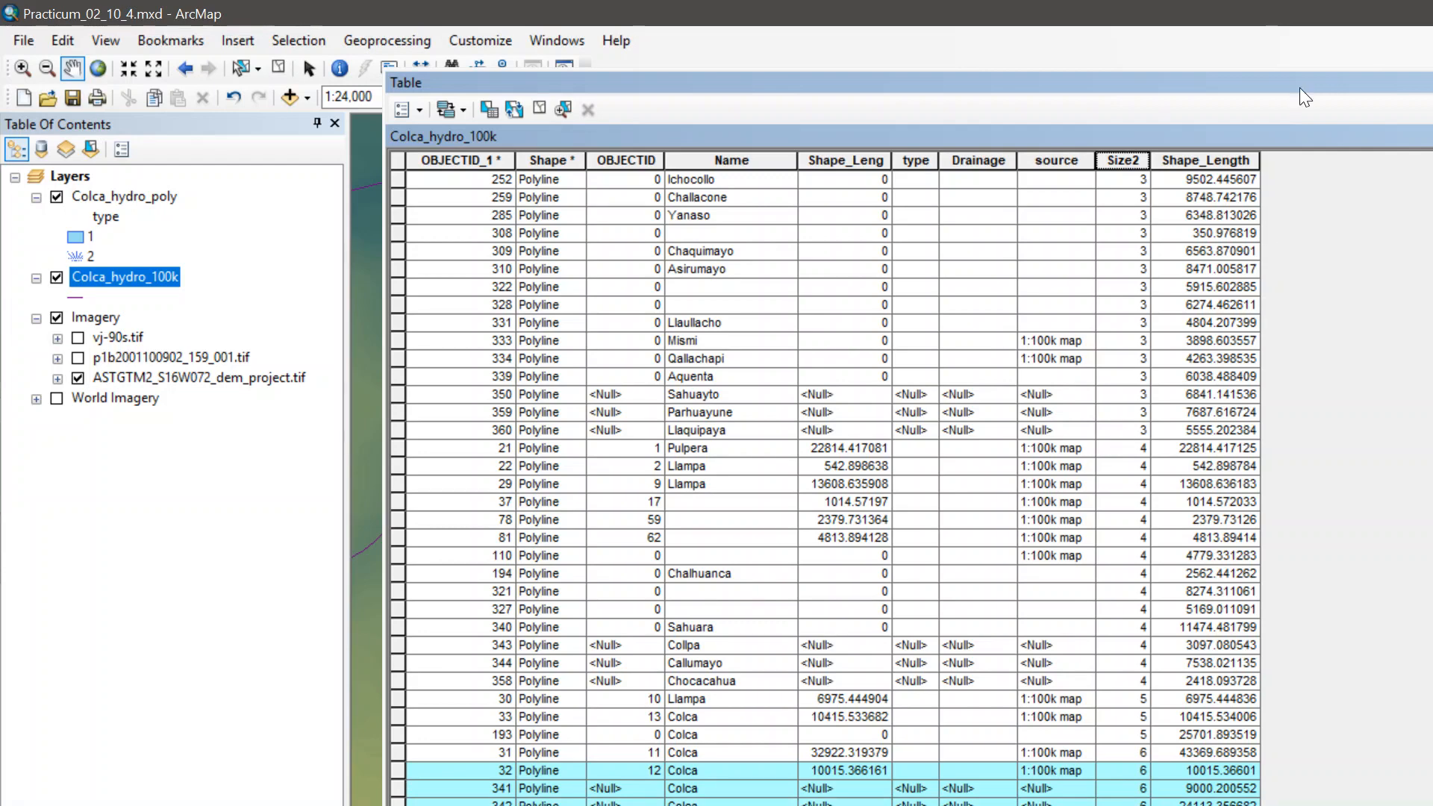
Step: Select all Colca records with Size2 value 6, including OBJECTID_1 31, and examine their course on the map
drag(1175, 98, 1112, 671)
scroll(955, 564, down, 3)
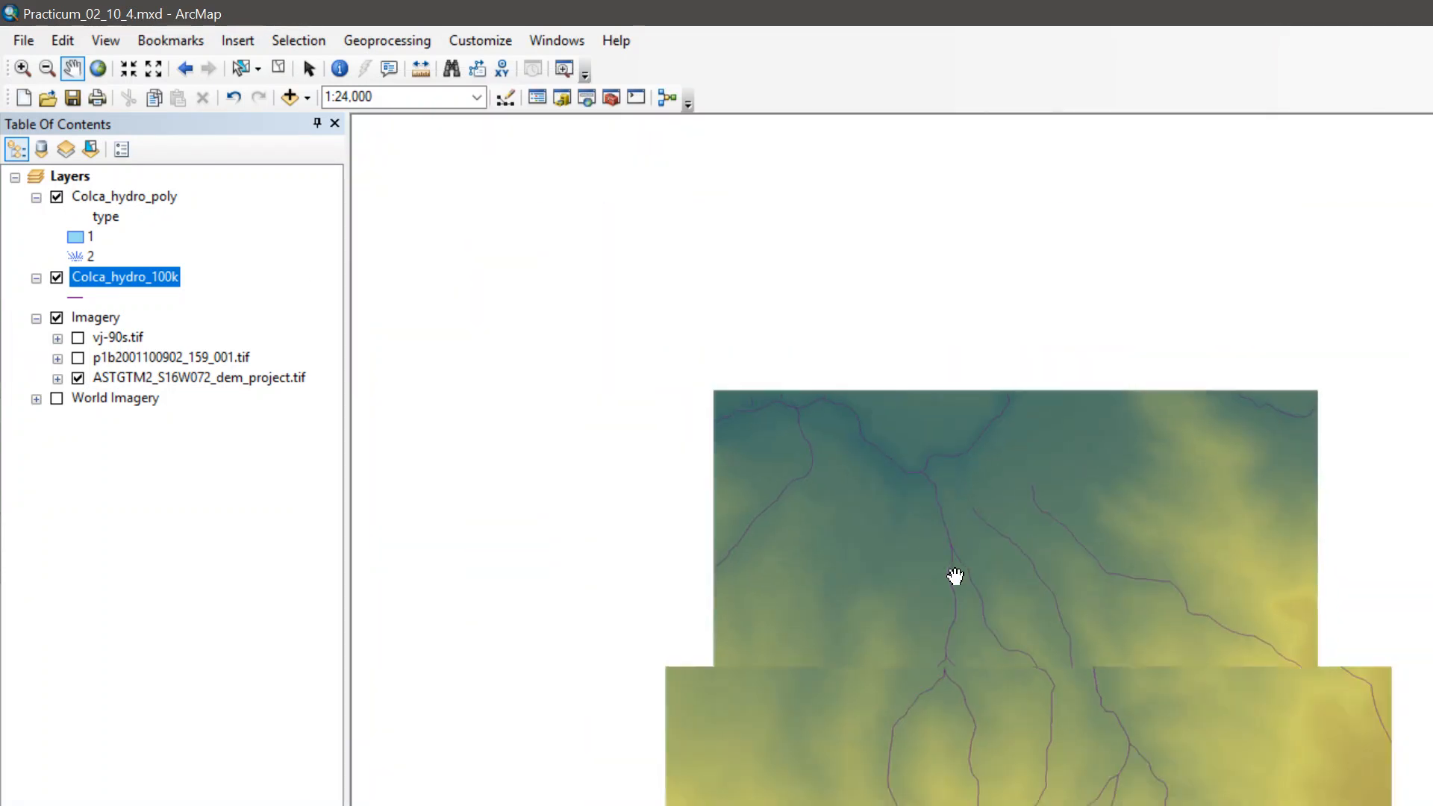
scroll(953, 552, down, 2)
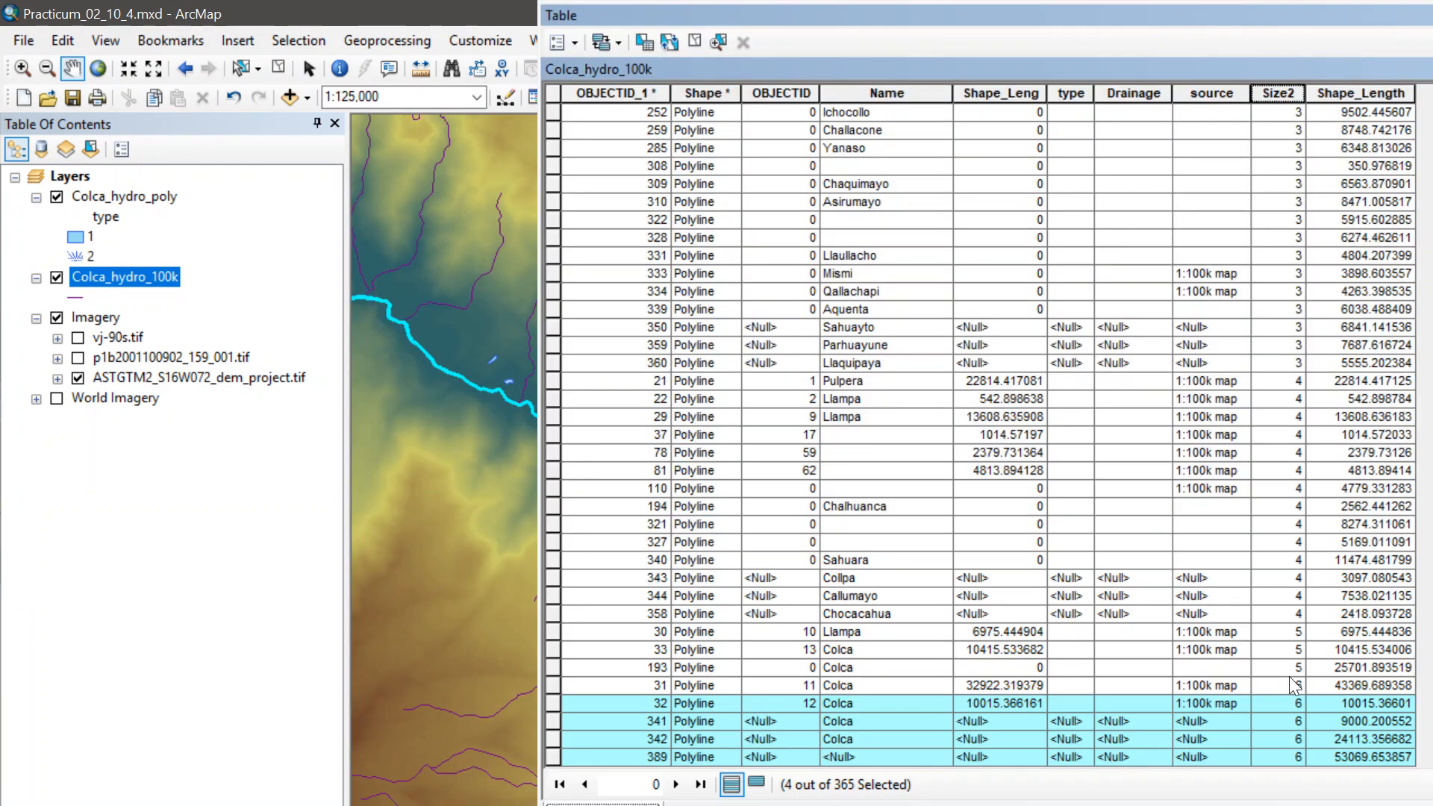
drag(557, 683, 540, 761)
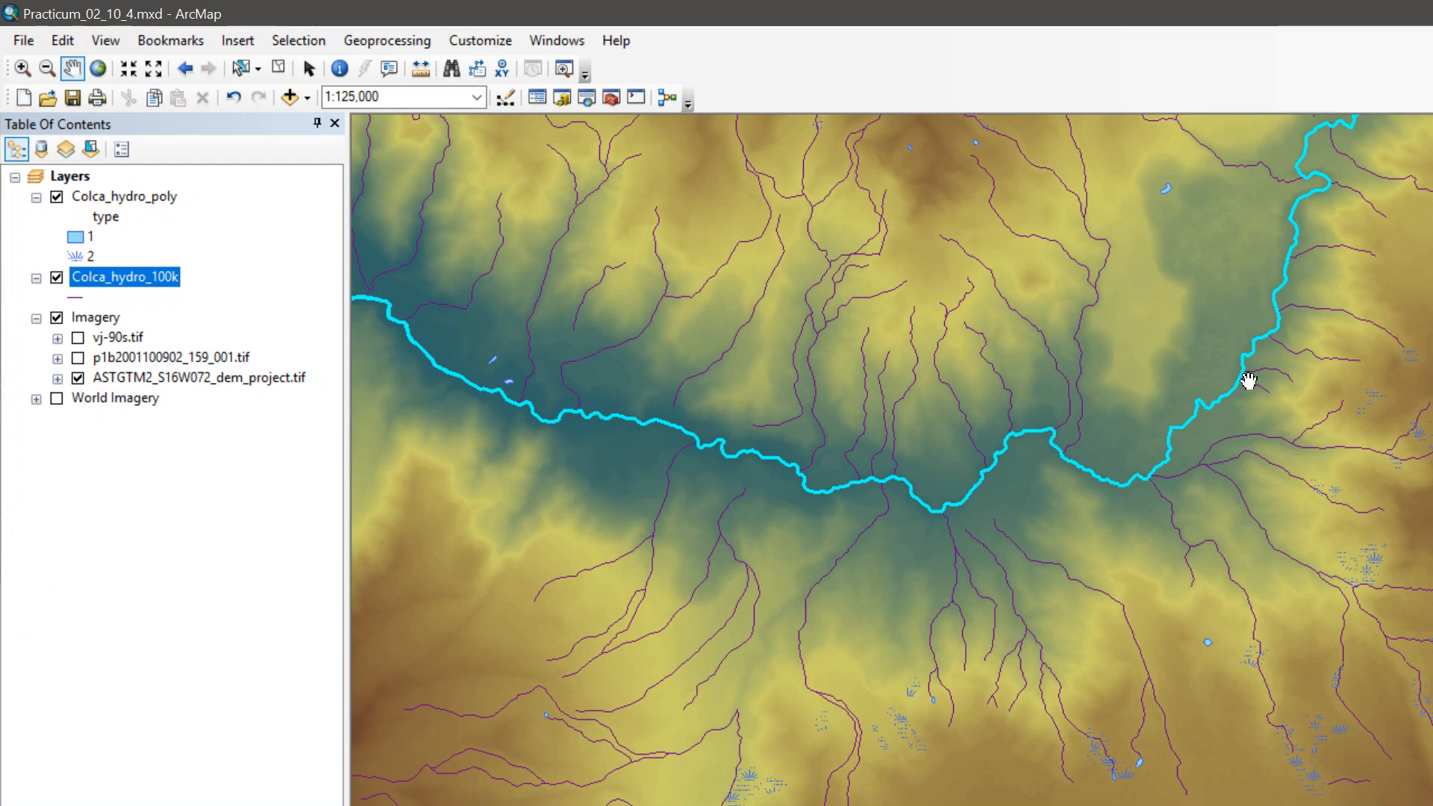
scroll(1140, 571, up, 5)
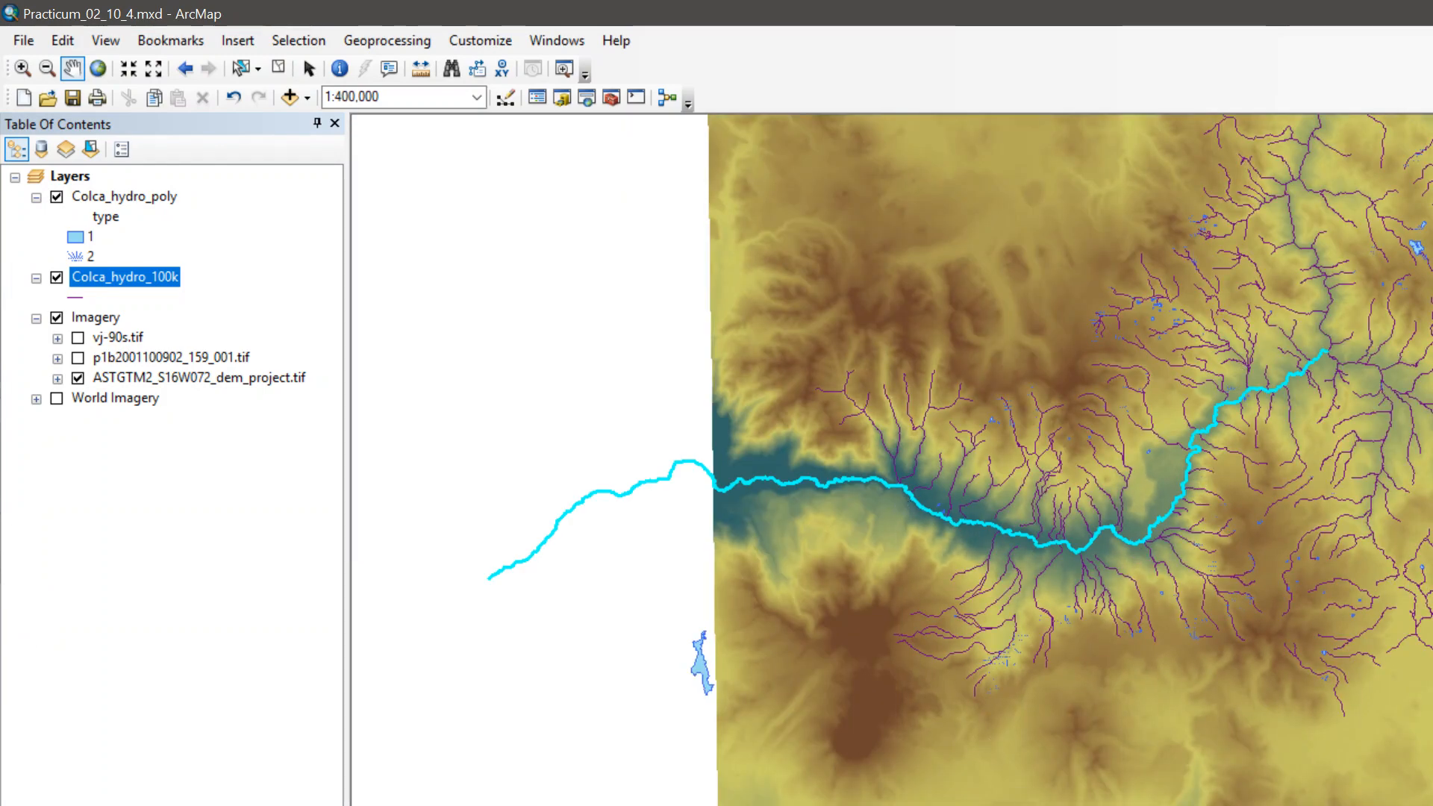
Step: Clear the record selection and open Select by Attributes for the Colca_hydro_100k table
drag(1138, 803, 1099, 212)
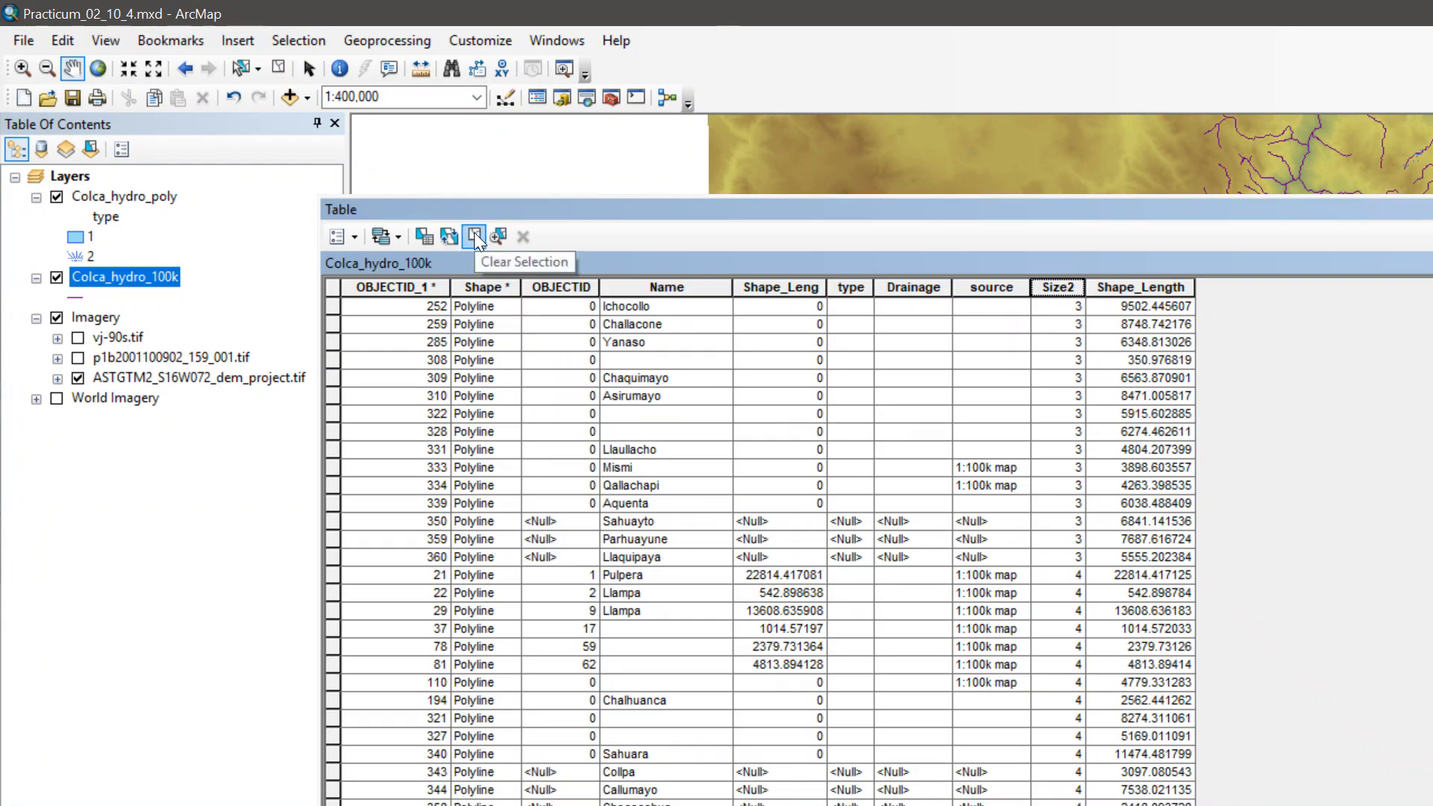
click(474, 236)
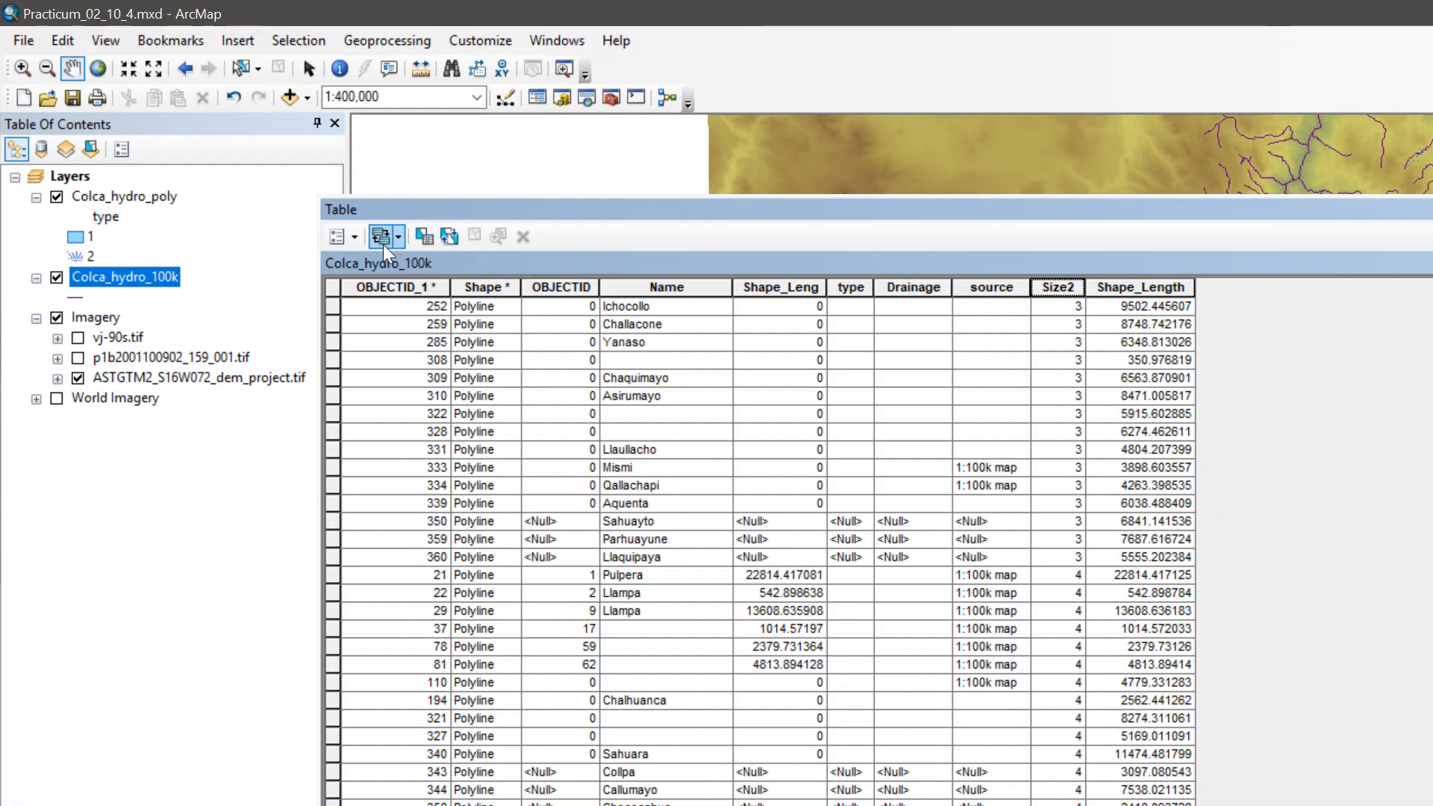
click(357, 237)
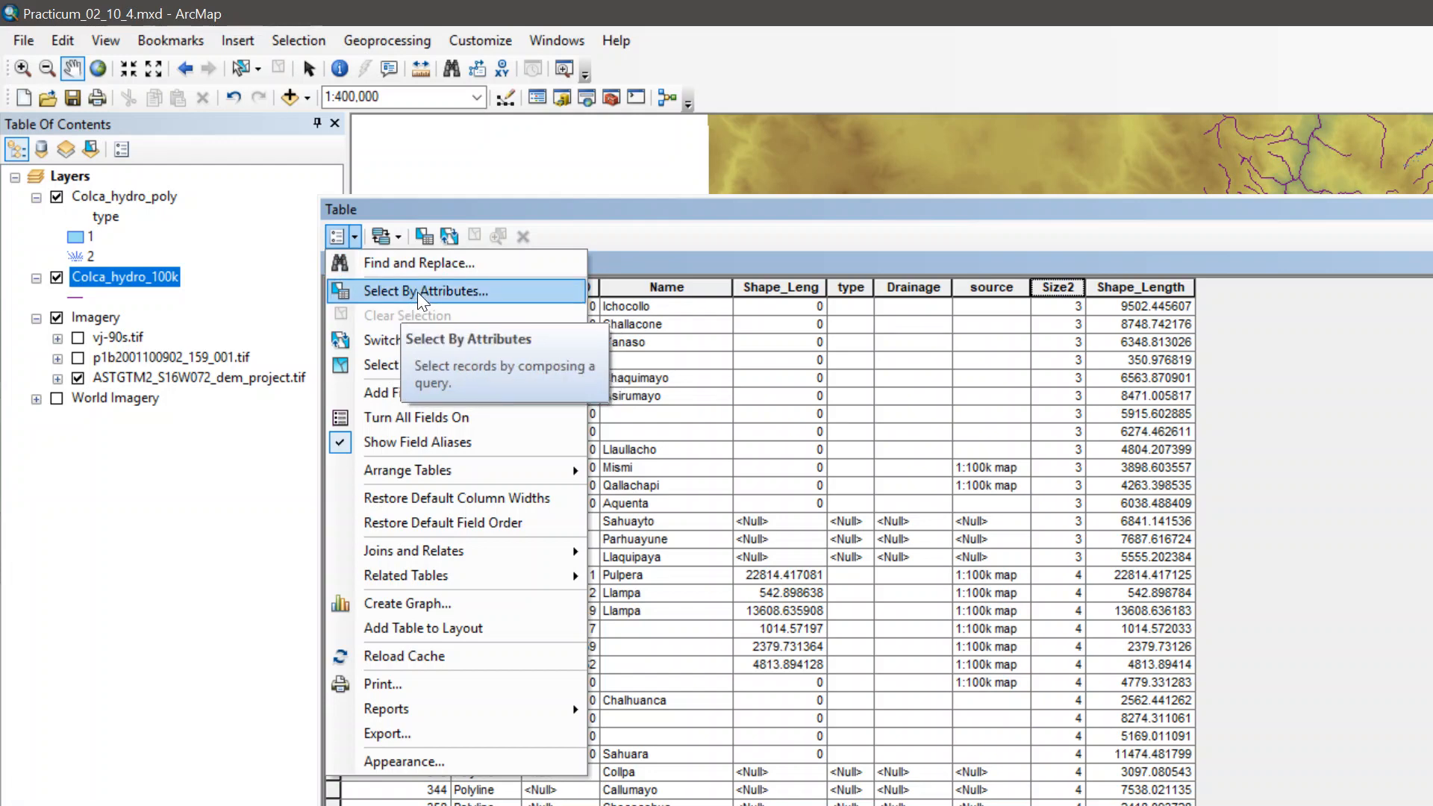
click(364, 291)
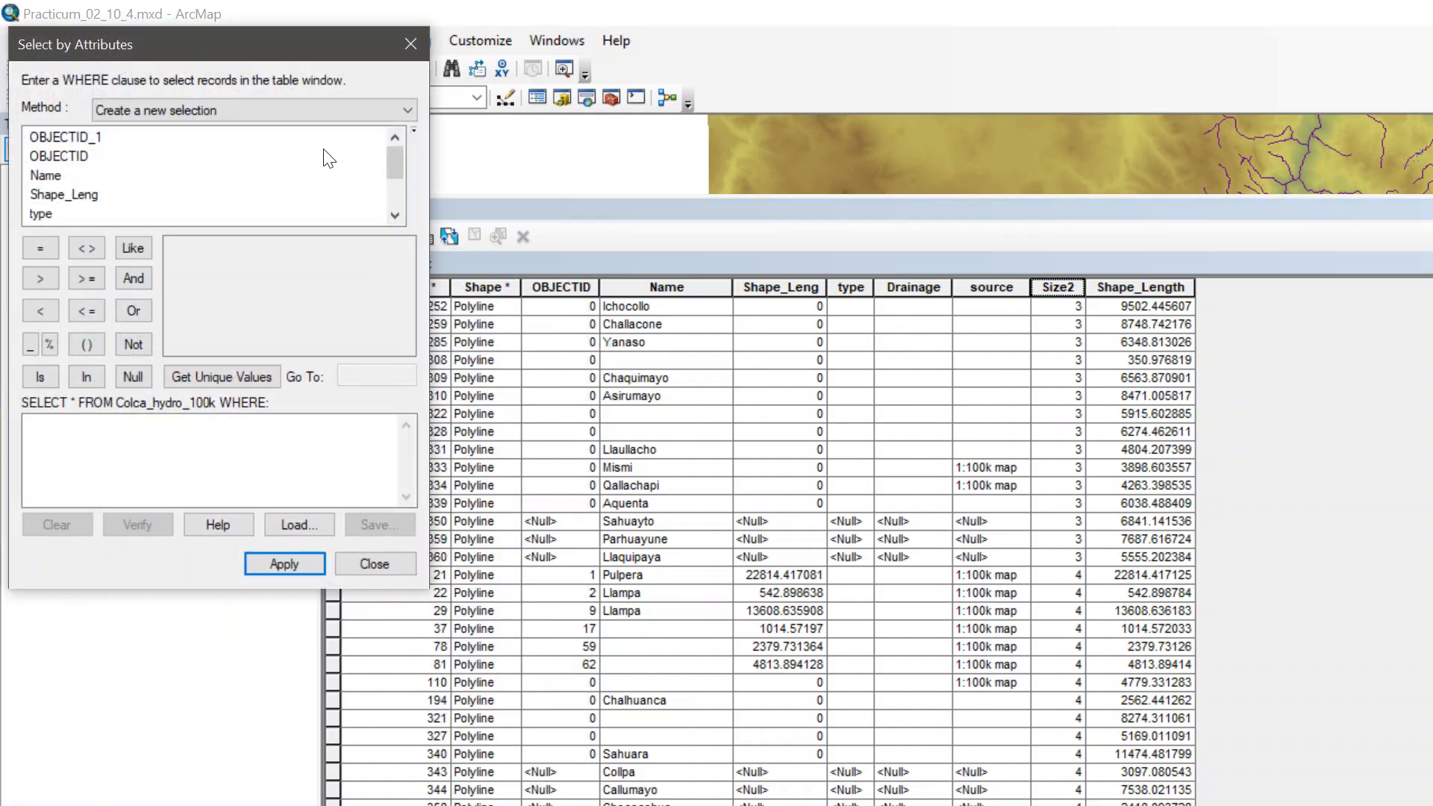
drag(277, 55, 1125, 300)
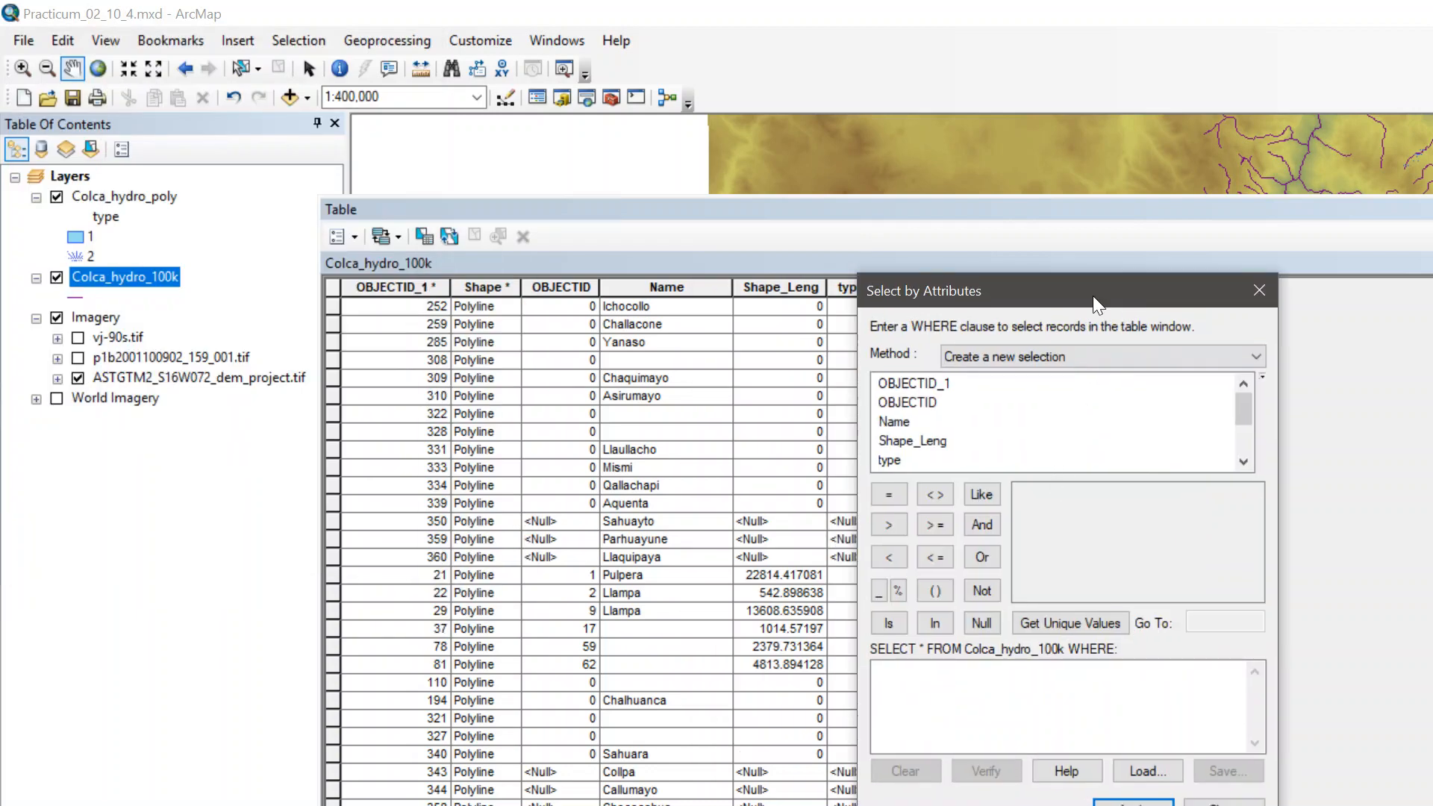
Step: Build the selection query type =6 and try to verify it
double_click(889, 458)
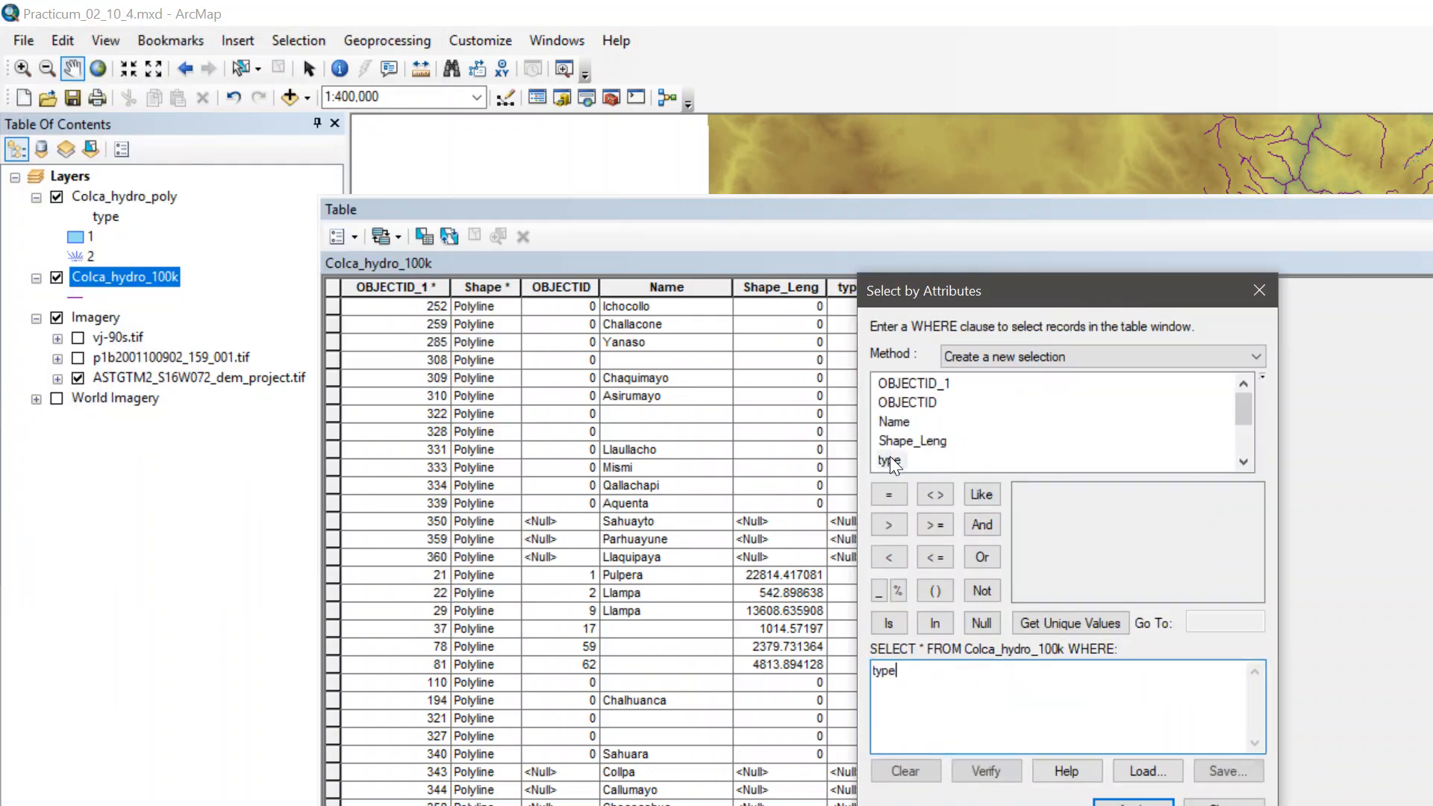
click(894, 494)
text(6)
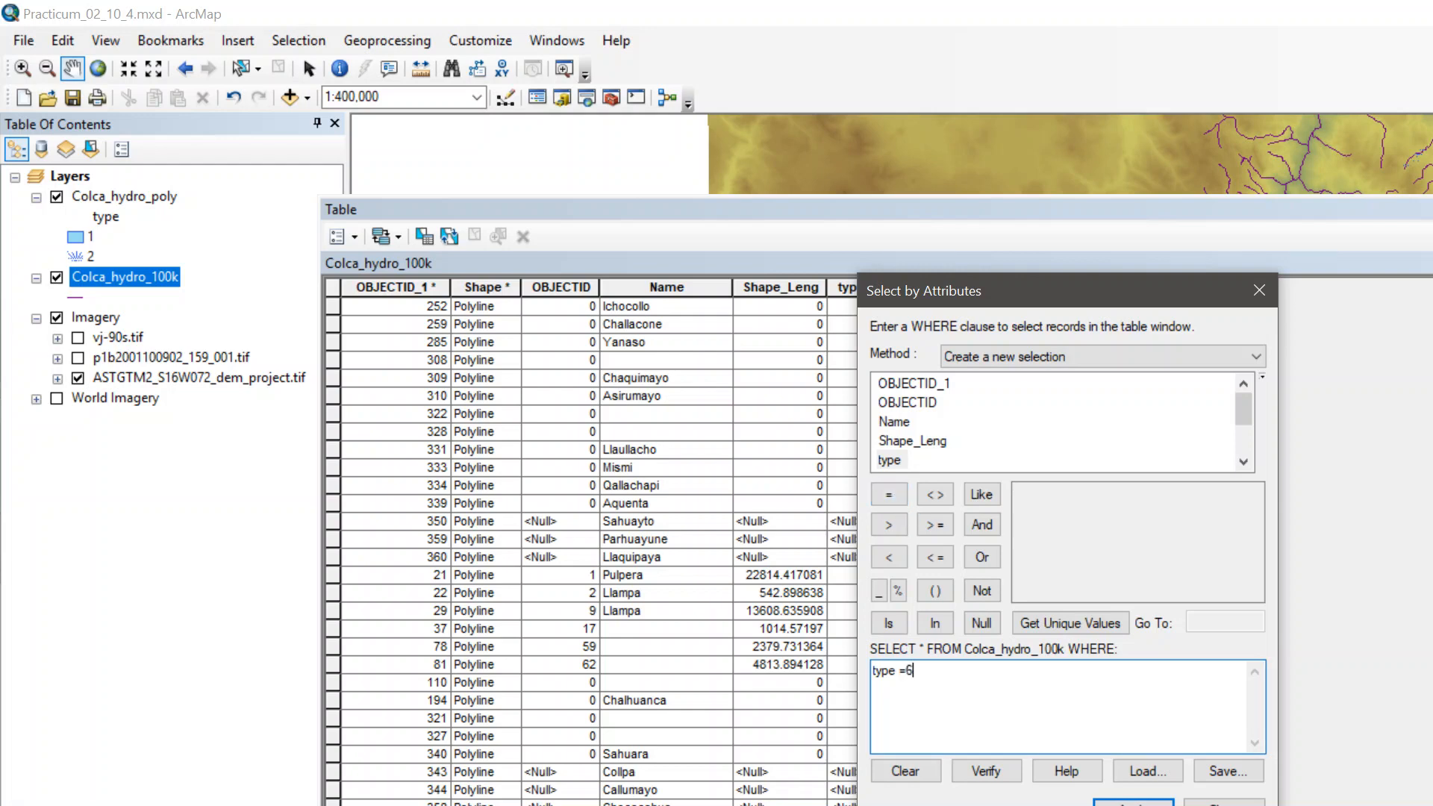
click(991, 769)
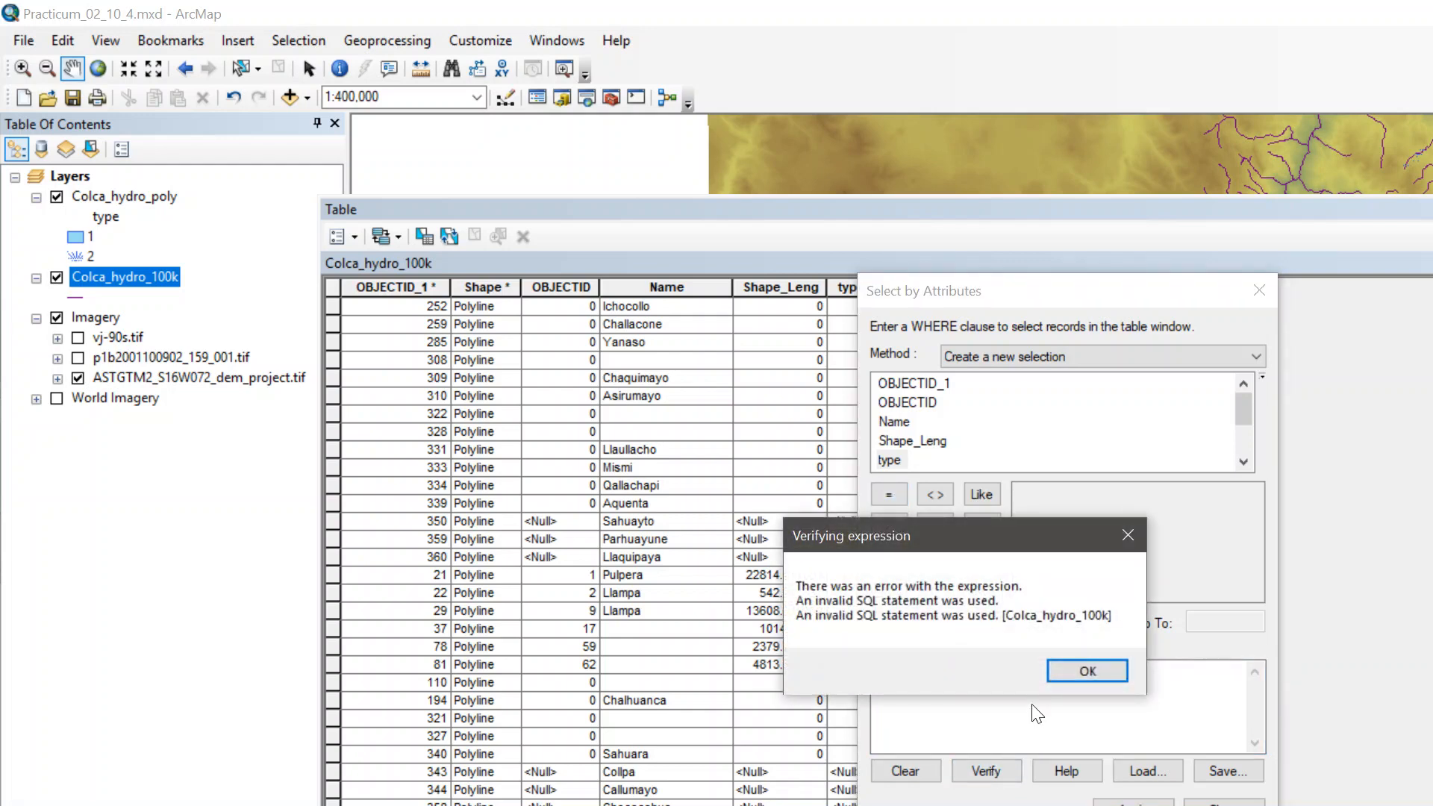
click(1090, 670)
Step: Put the 6 in double quotes, making the query type = "6", and try to verify it
click(907, 670)
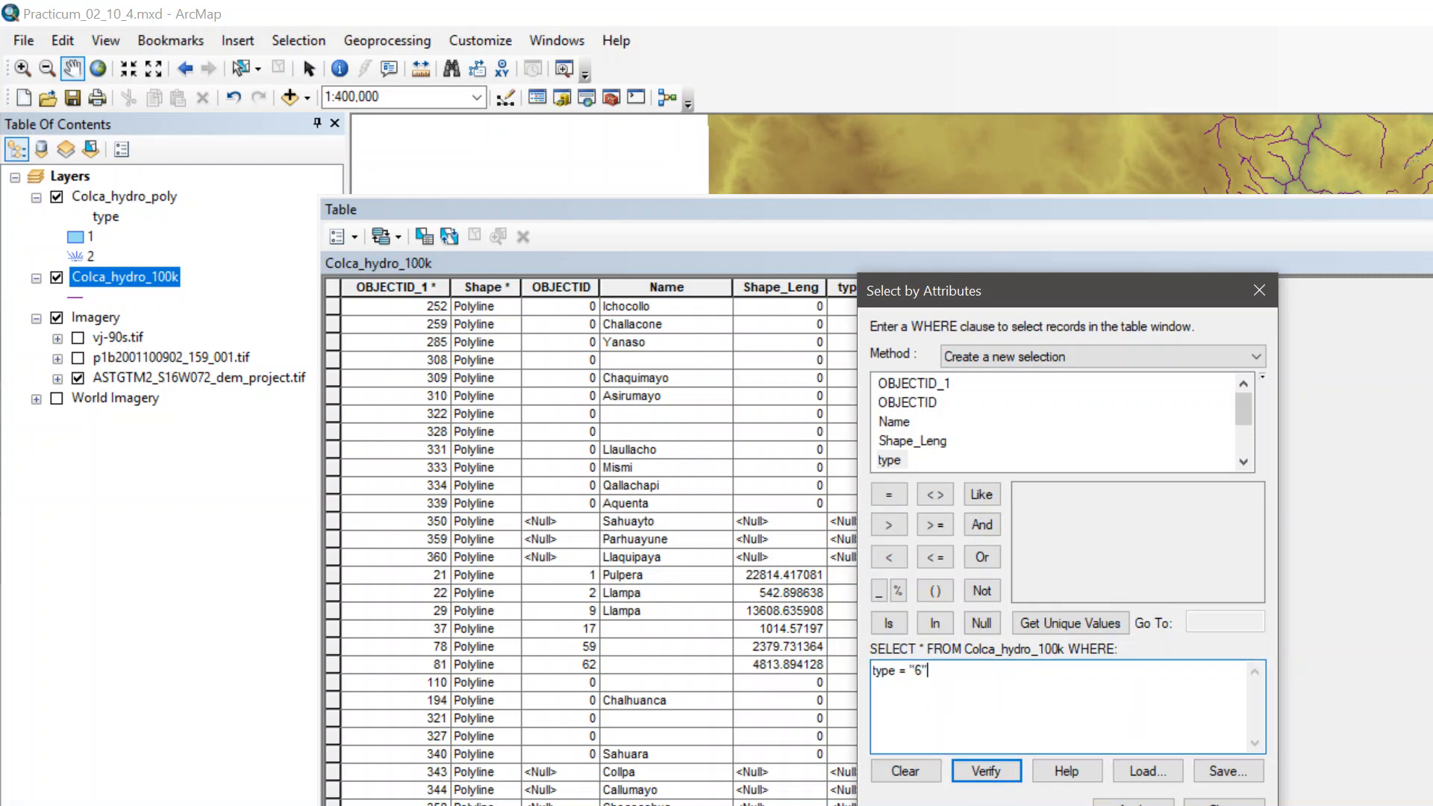
click(980, 774)
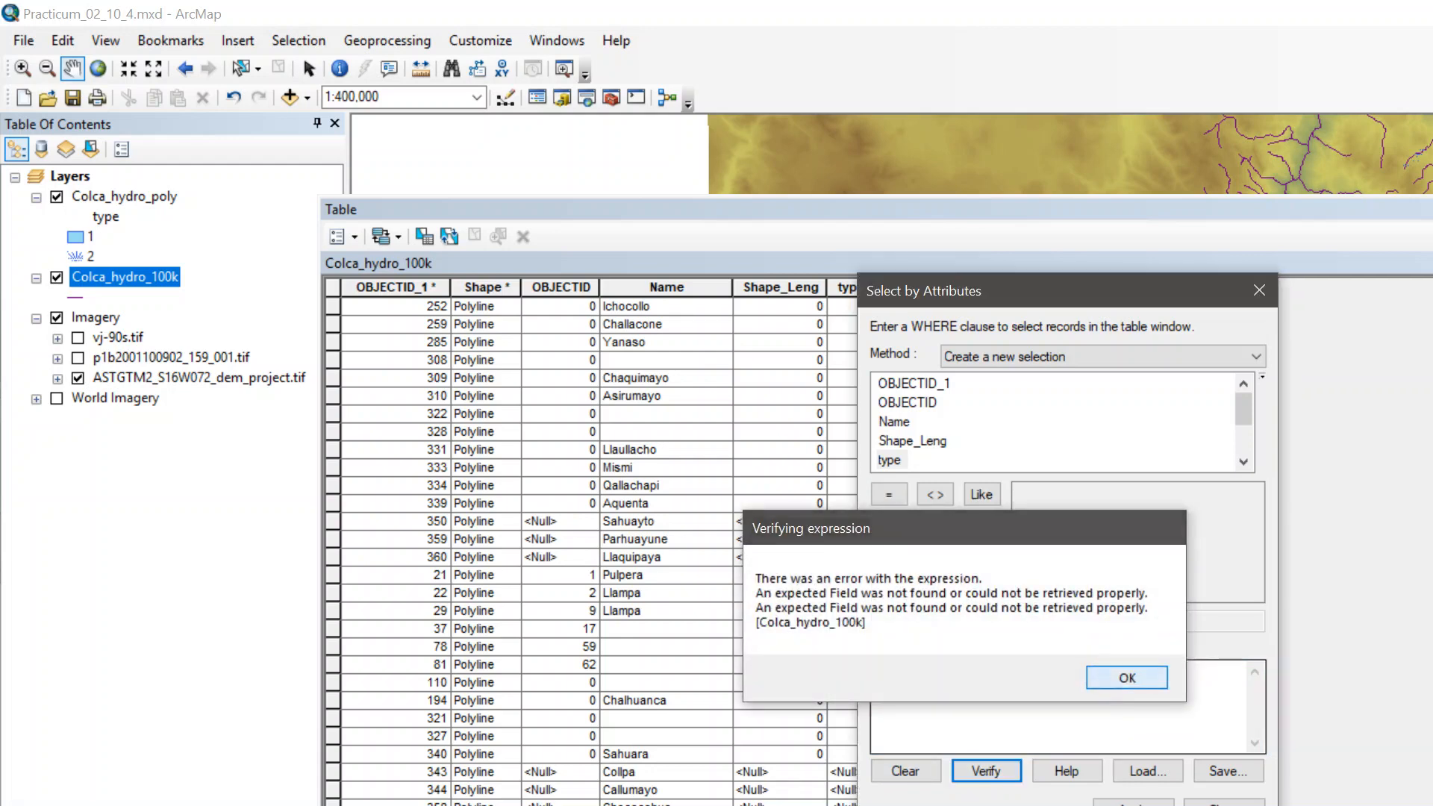
click(1120, 674)
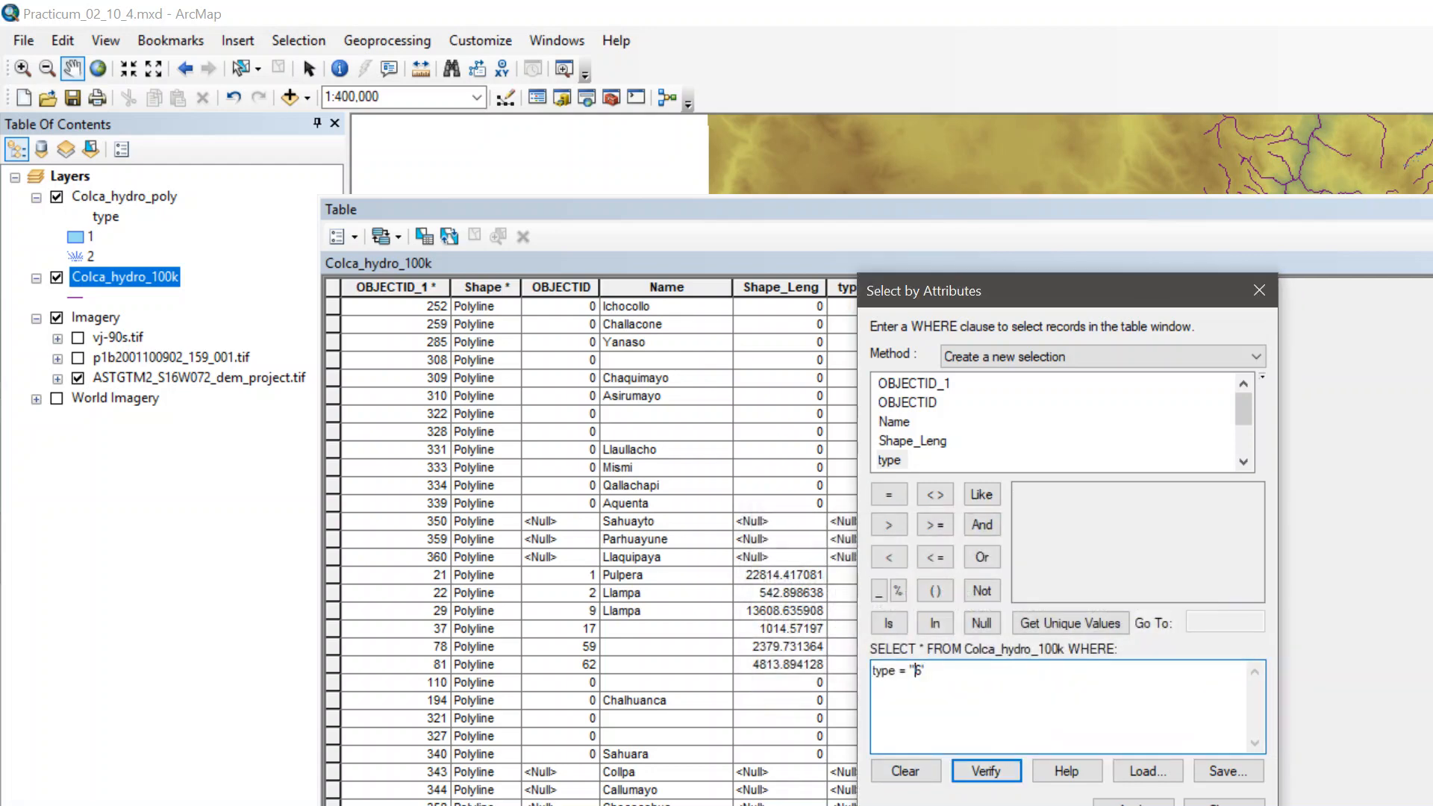
Step: Put the 6 in single quotes, making the query type = '6', and verify it
key(BackSpace)
click(996, 764)
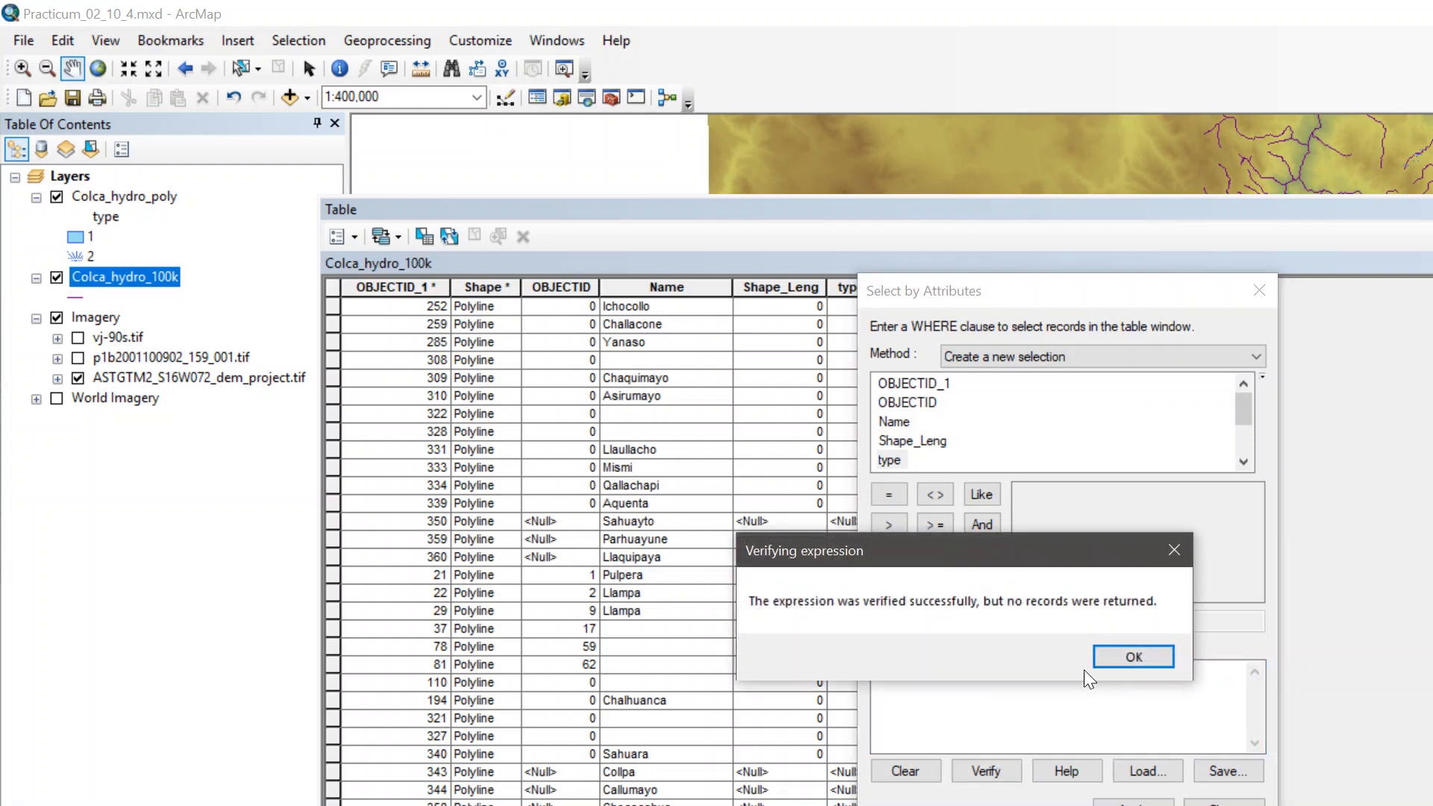
click(1122, 652)
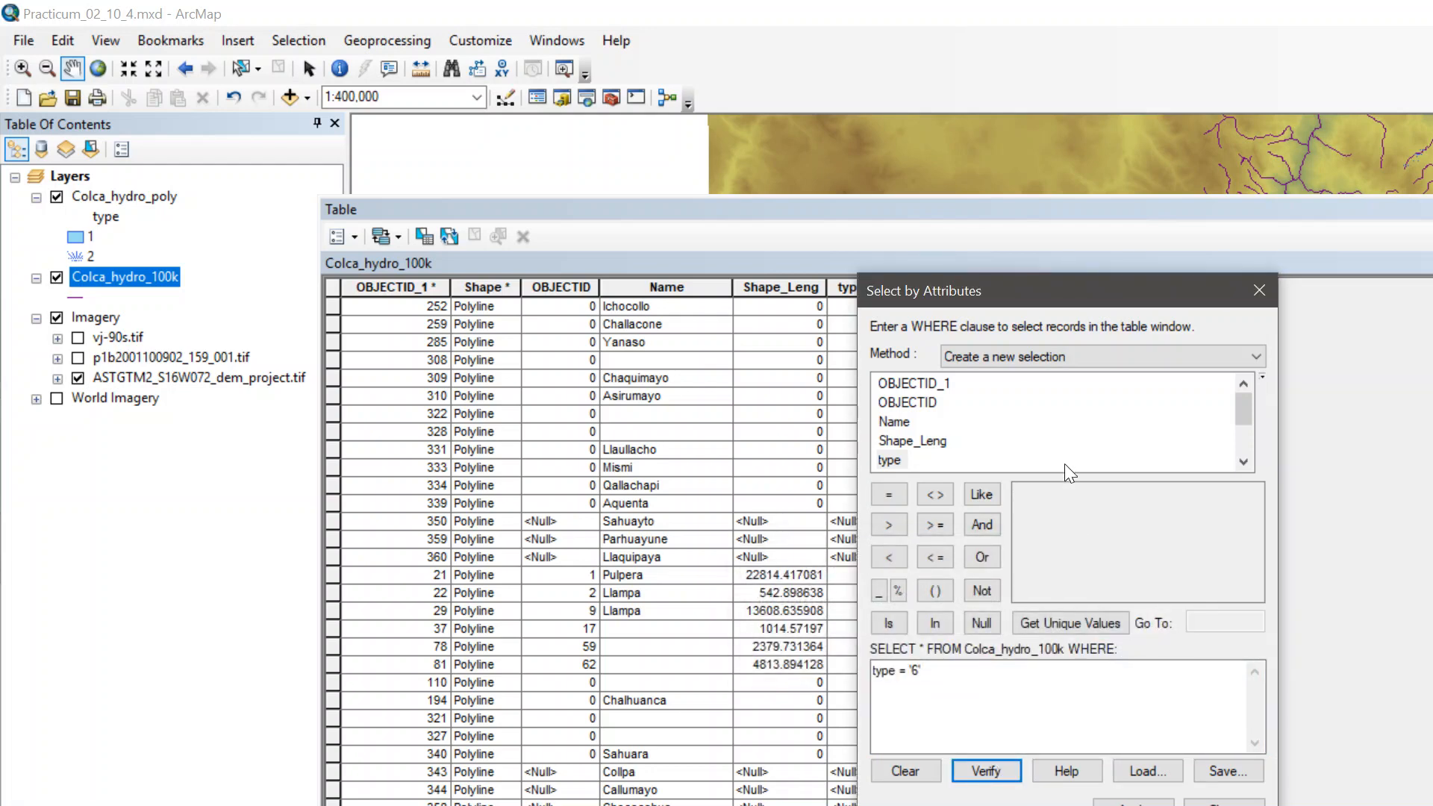
Step: Replace the selection query for the Colca_hydro_100k table with Size2 = 6
drag(1046, 300, 1246, 354)
scroll(1171, 494, down, 2)
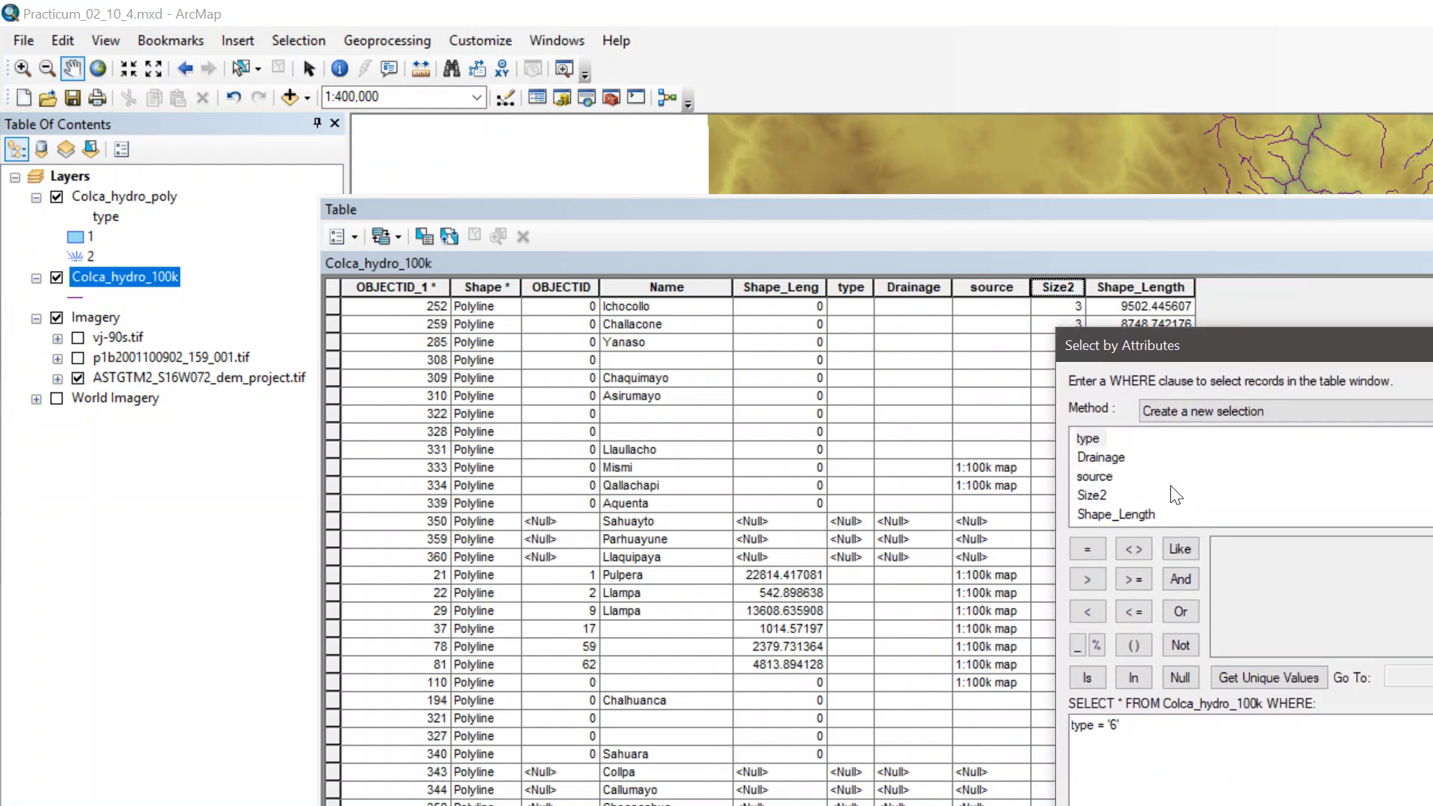
click(1091, 495)
double_click(1084, 495)
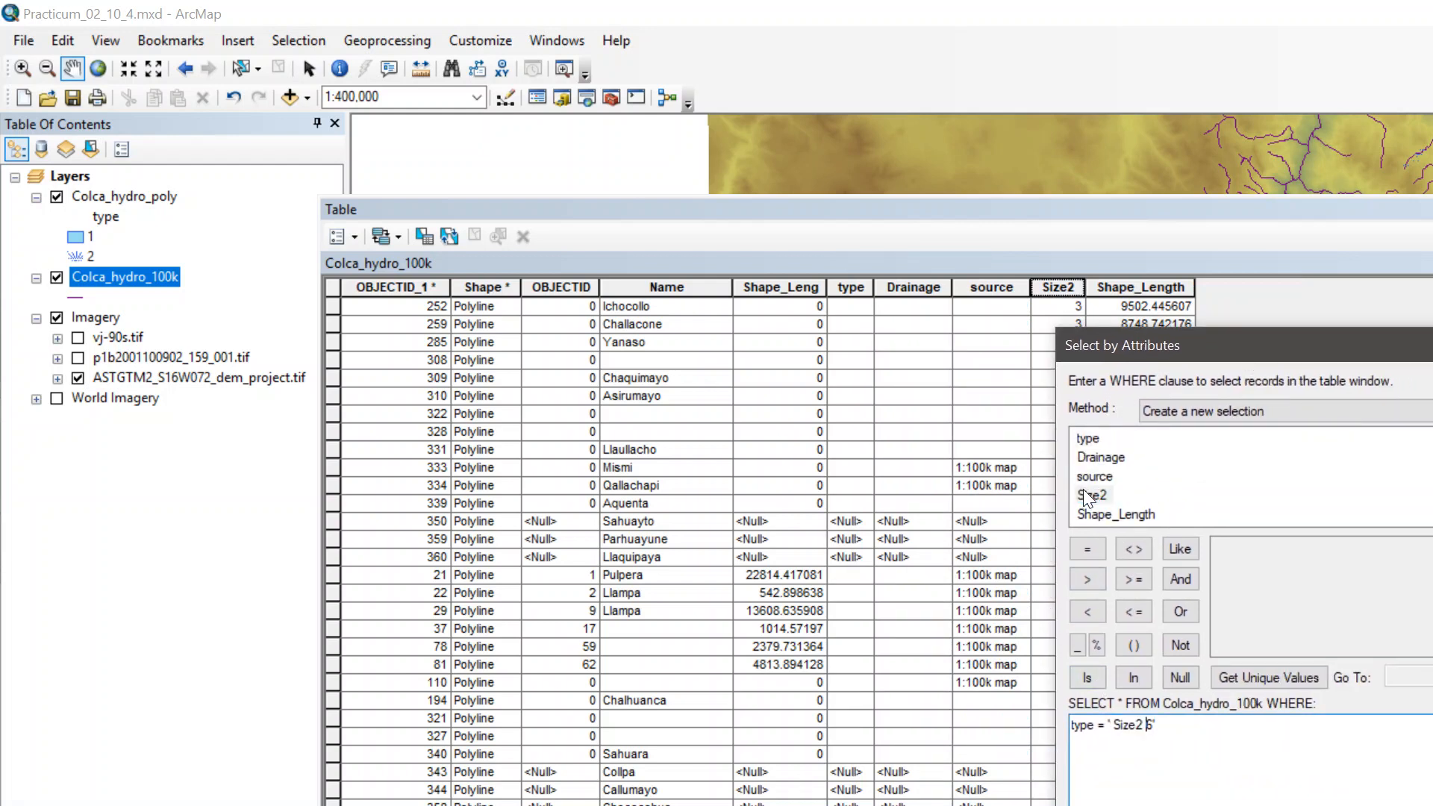
key(ctrl+a)
key(Delete)
double_click(1081, 492)
text(6)
Step: Verify the Size2 = 6 query, apply the selection and close Select by Attributes
click(1164, 805)
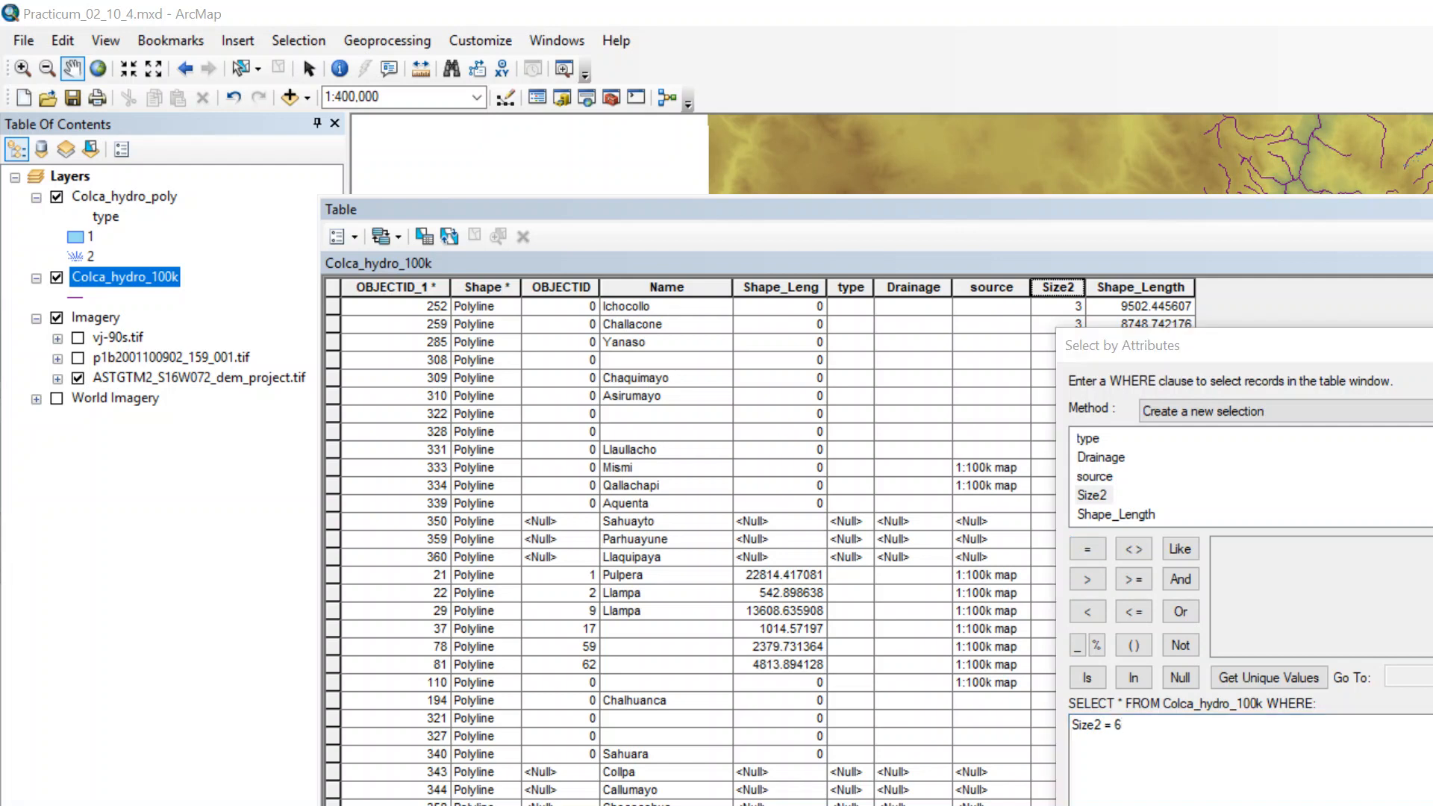
click(1044, 657)
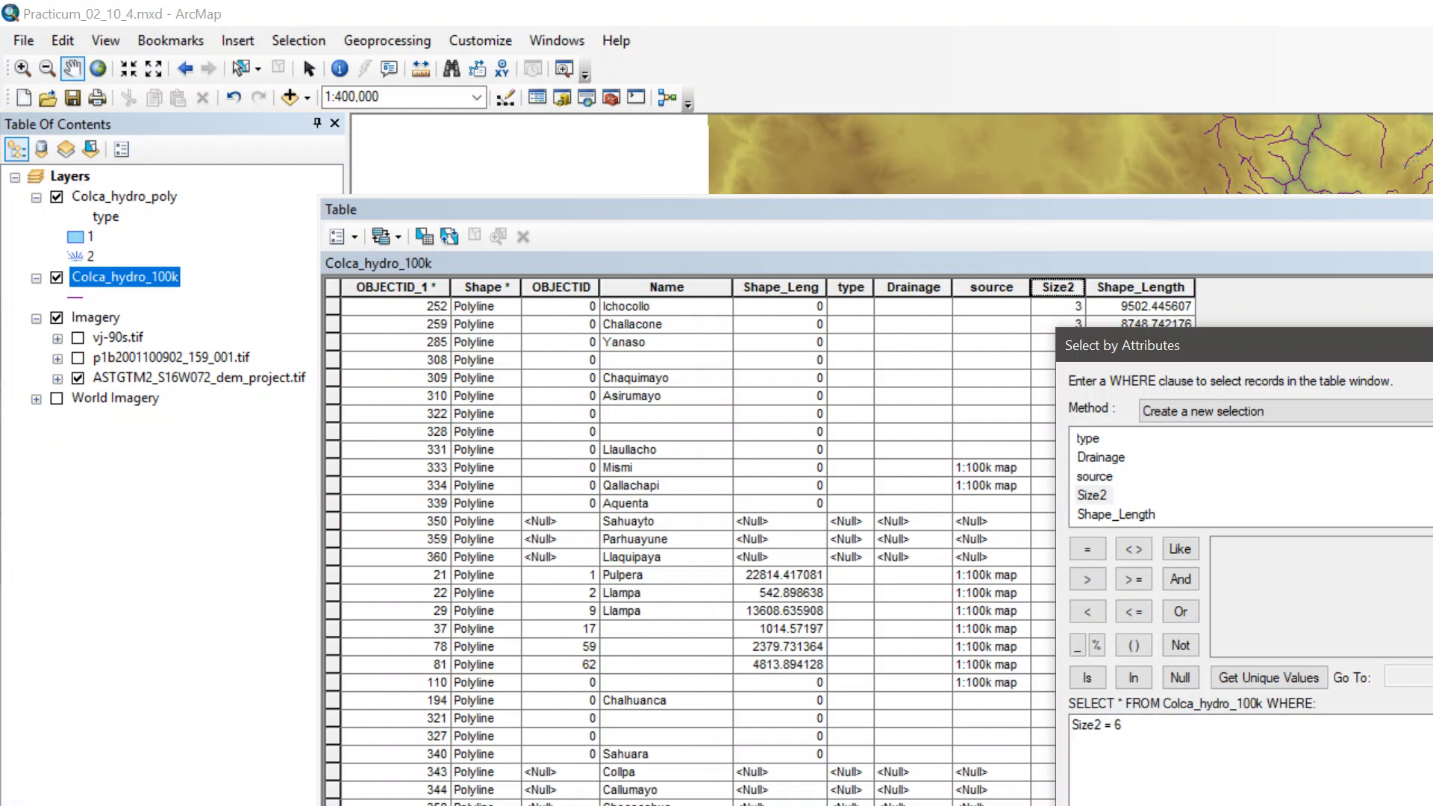
key(Return)
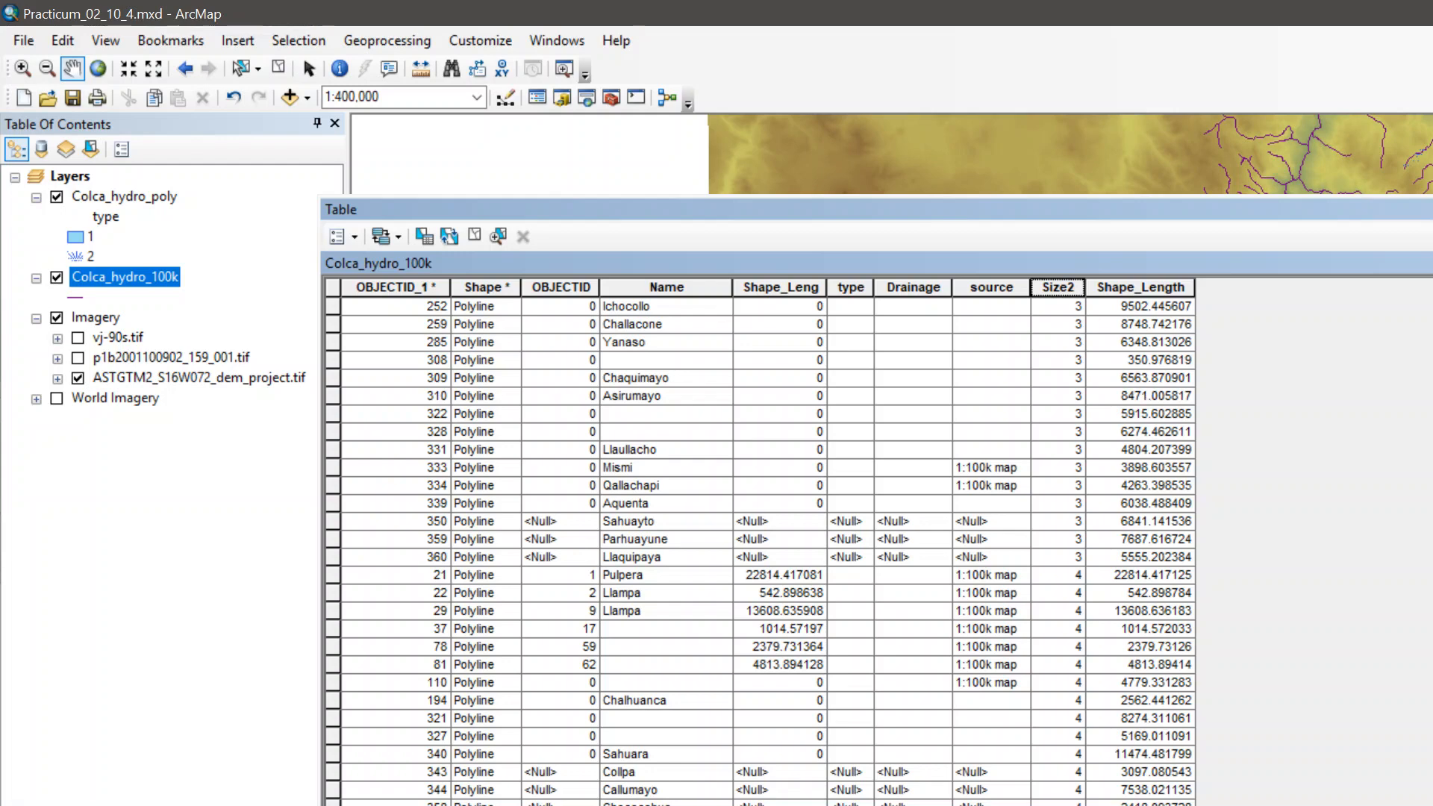
Step: Look through the Colca_hydro_100k records, clear the selection and close the attribute table
drag(1089, 208, 1094, 247)
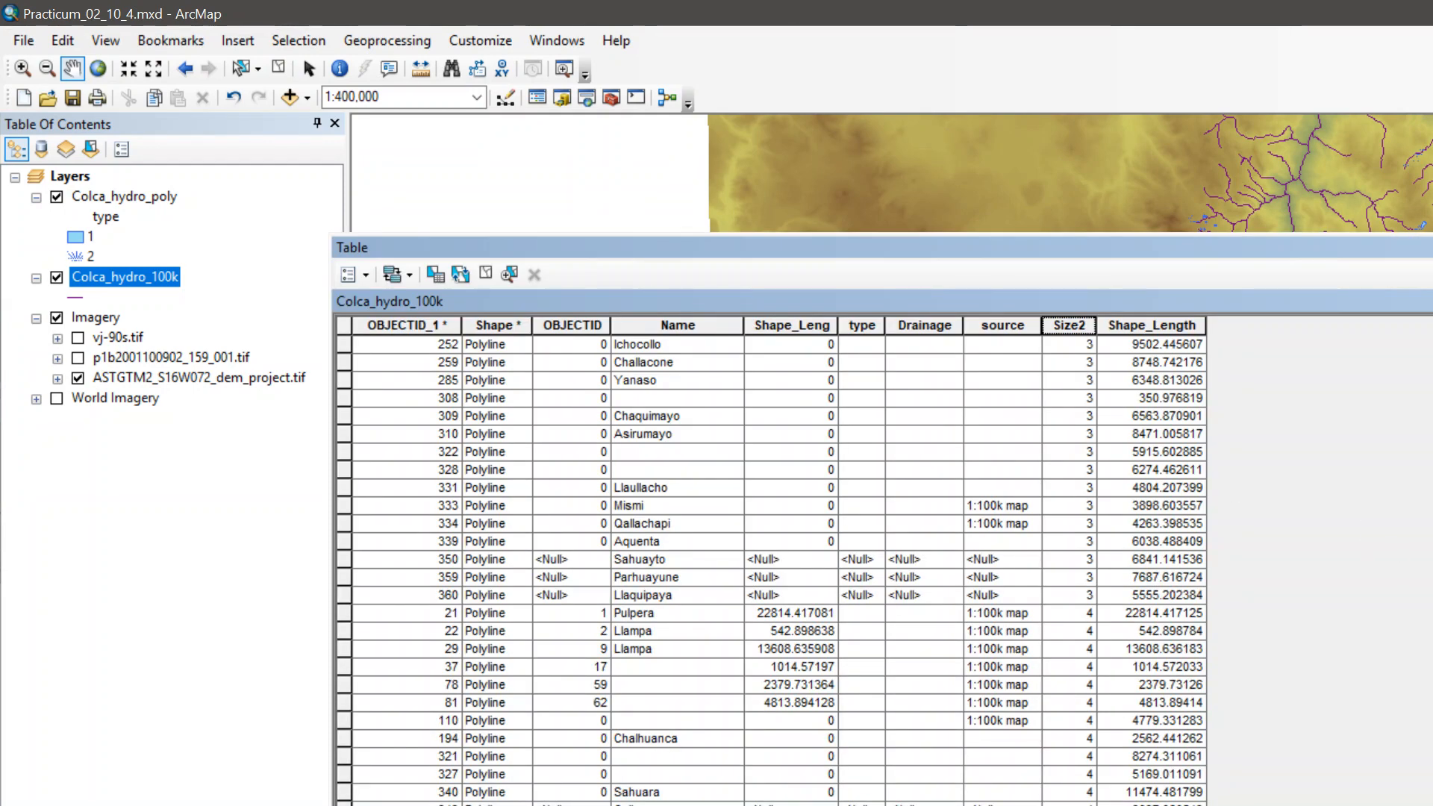
scroll(770, 564, up, 20)
scroll(770, 565, down, 20)
scroll(770, 564, up, 20)
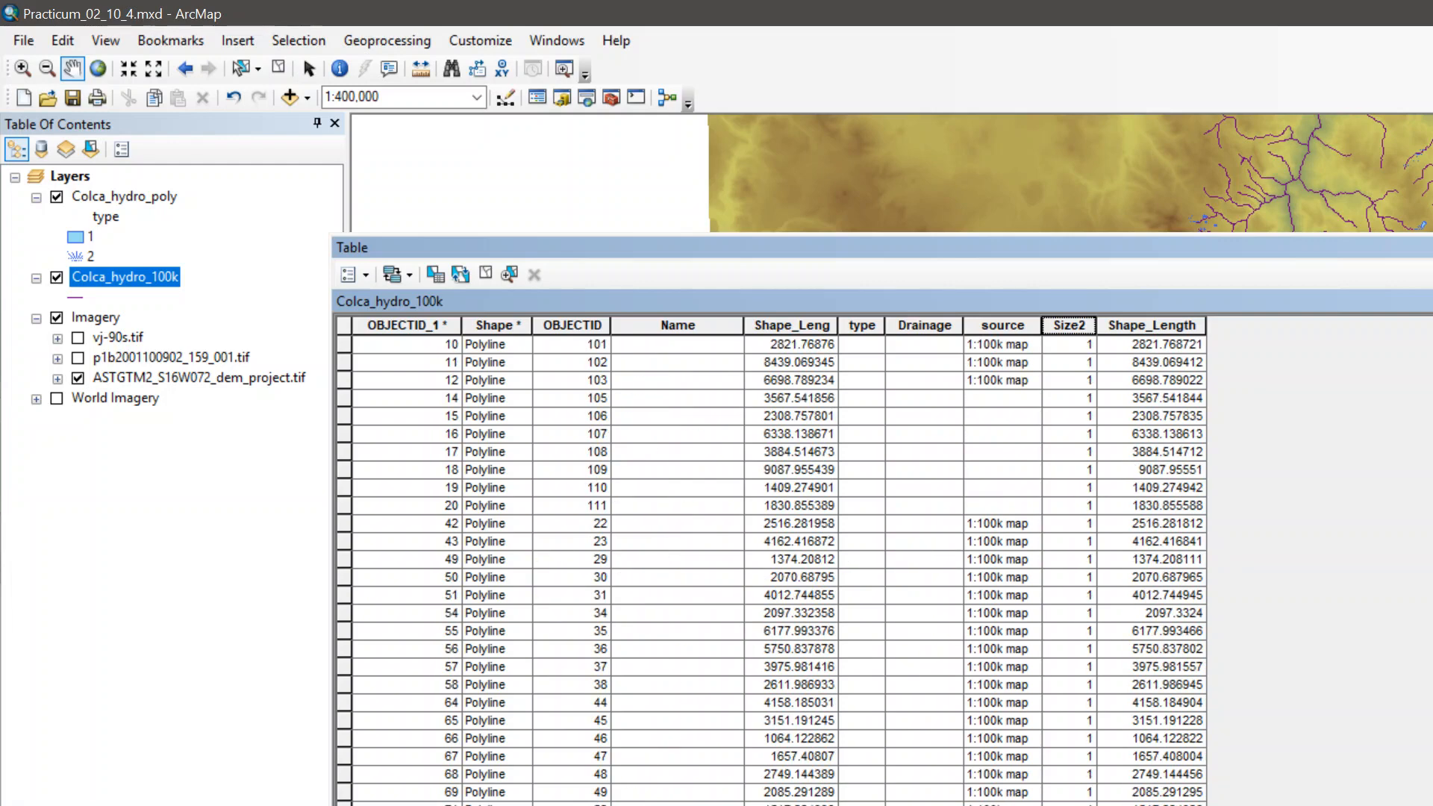
scroll(770, 564, down, 20)
scroll(770, 564, down, 10)
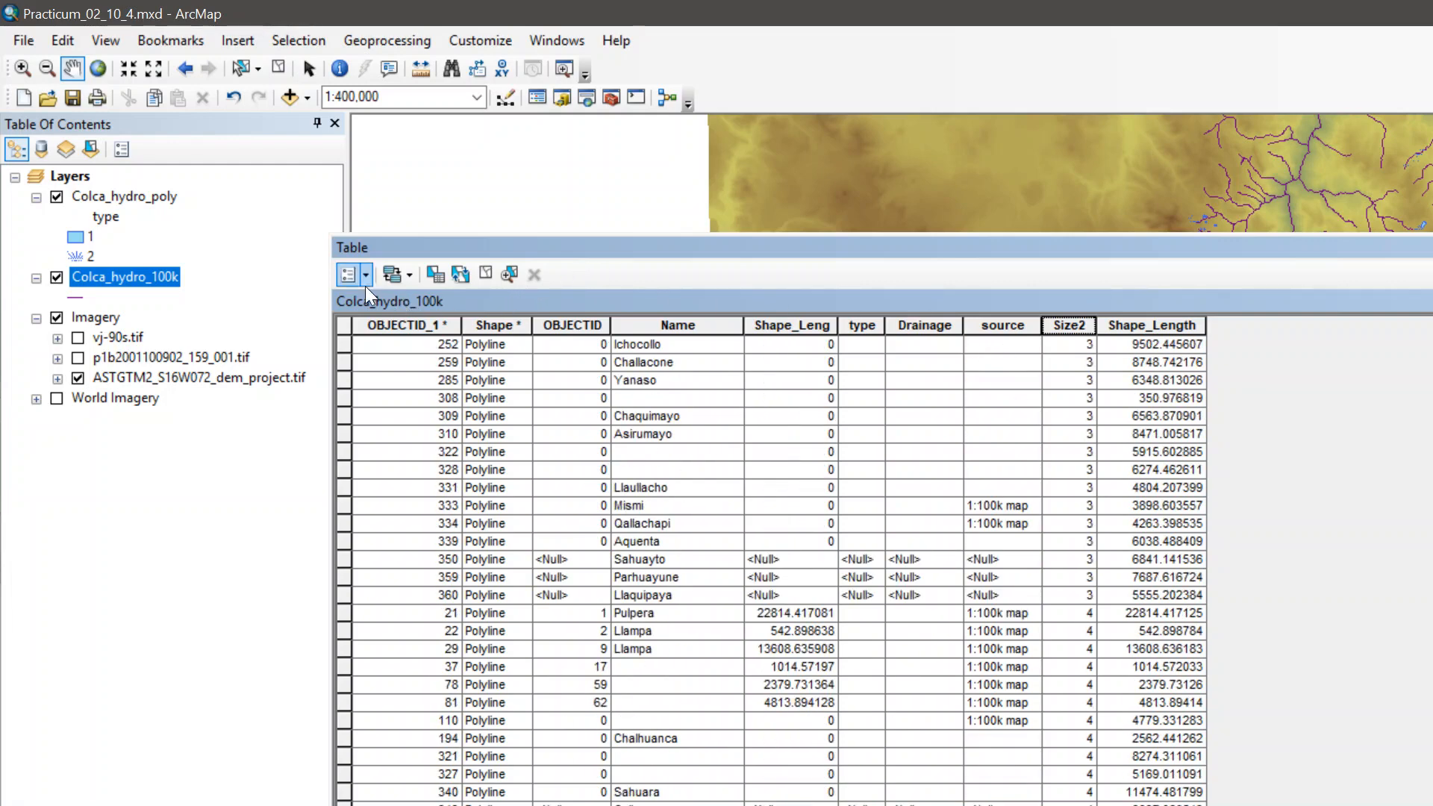
click(486, 274)
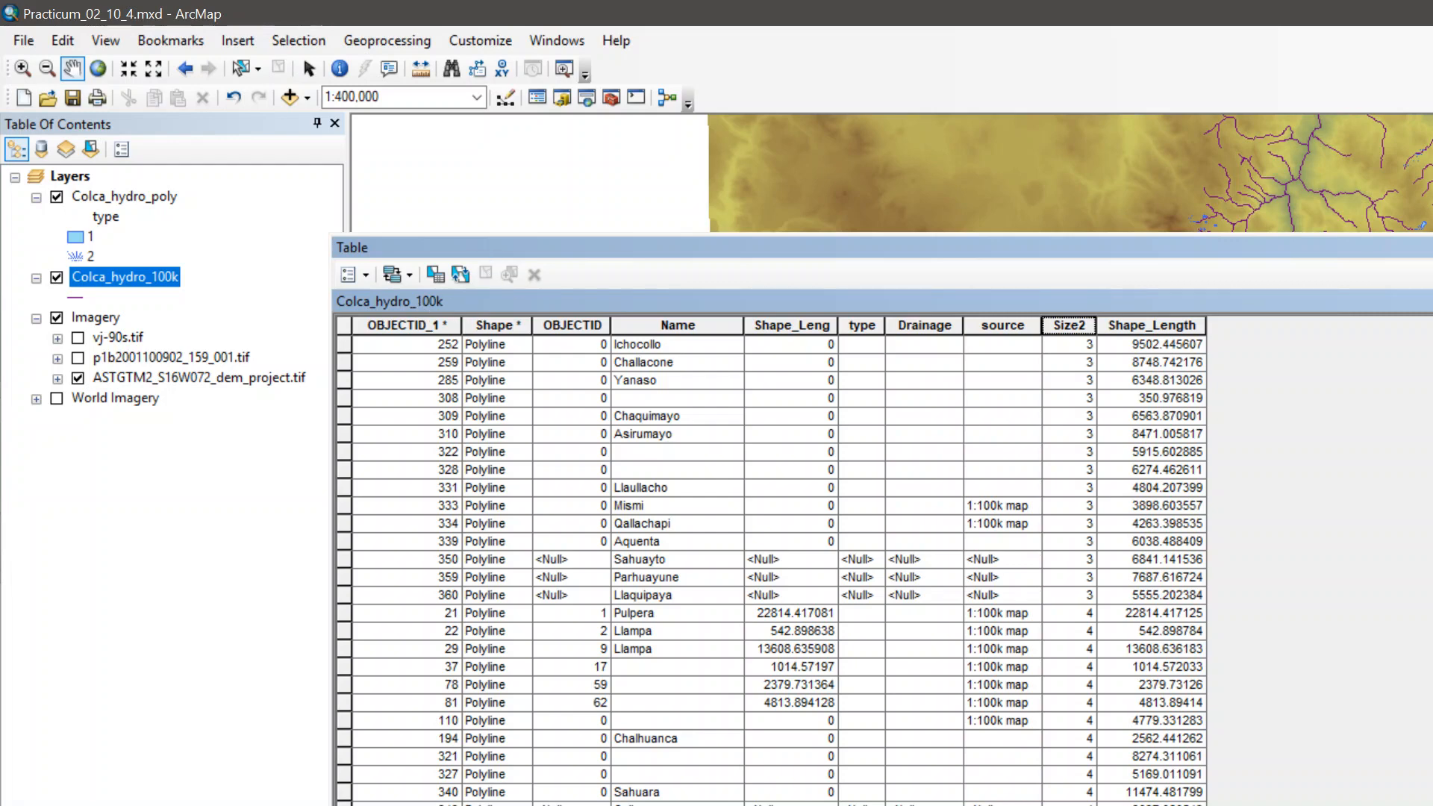
click(1430, 247)
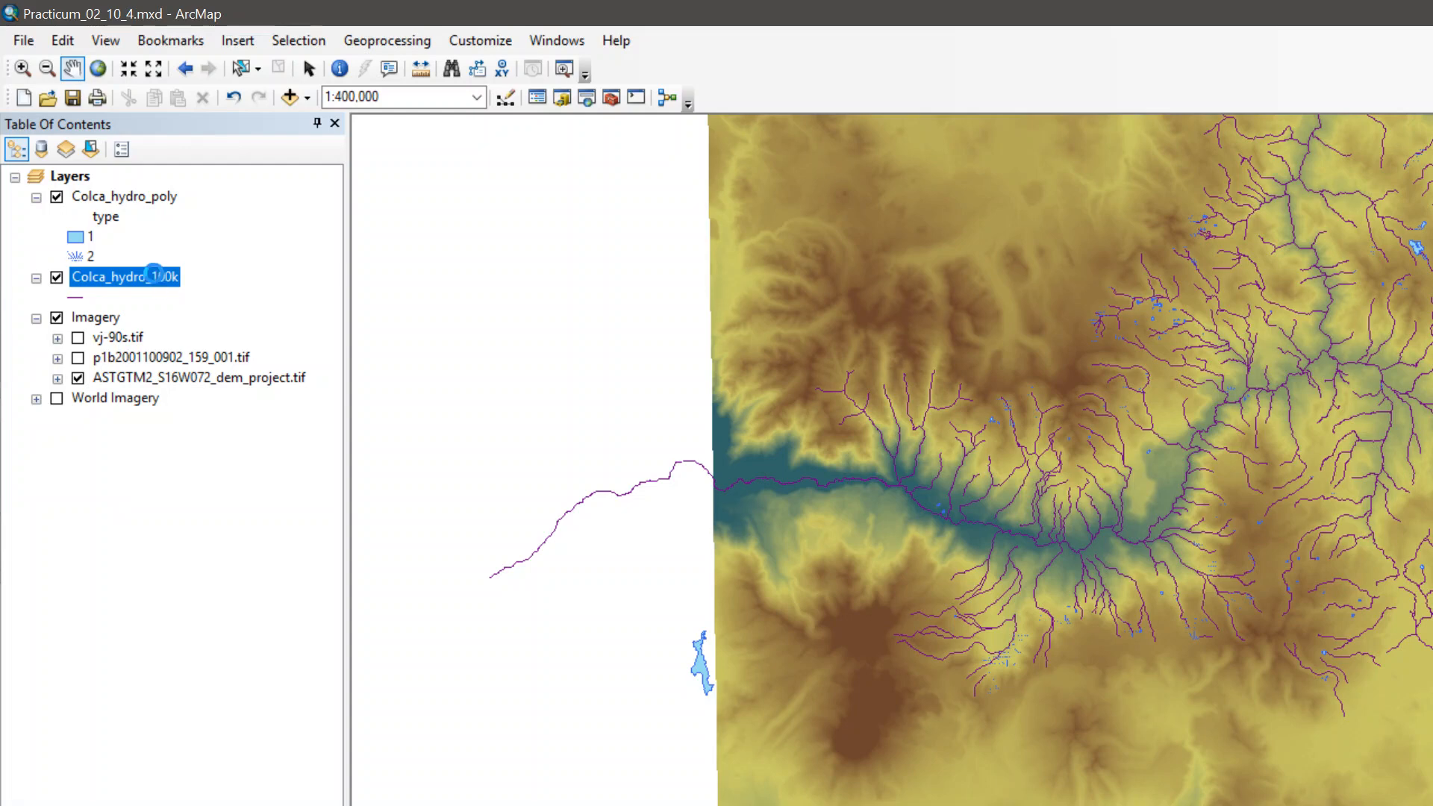
Step: Symbolize Colca_hydro_100k by unique values of the Size2 field, adding all values and turning off all other values
double_click(151, 277)
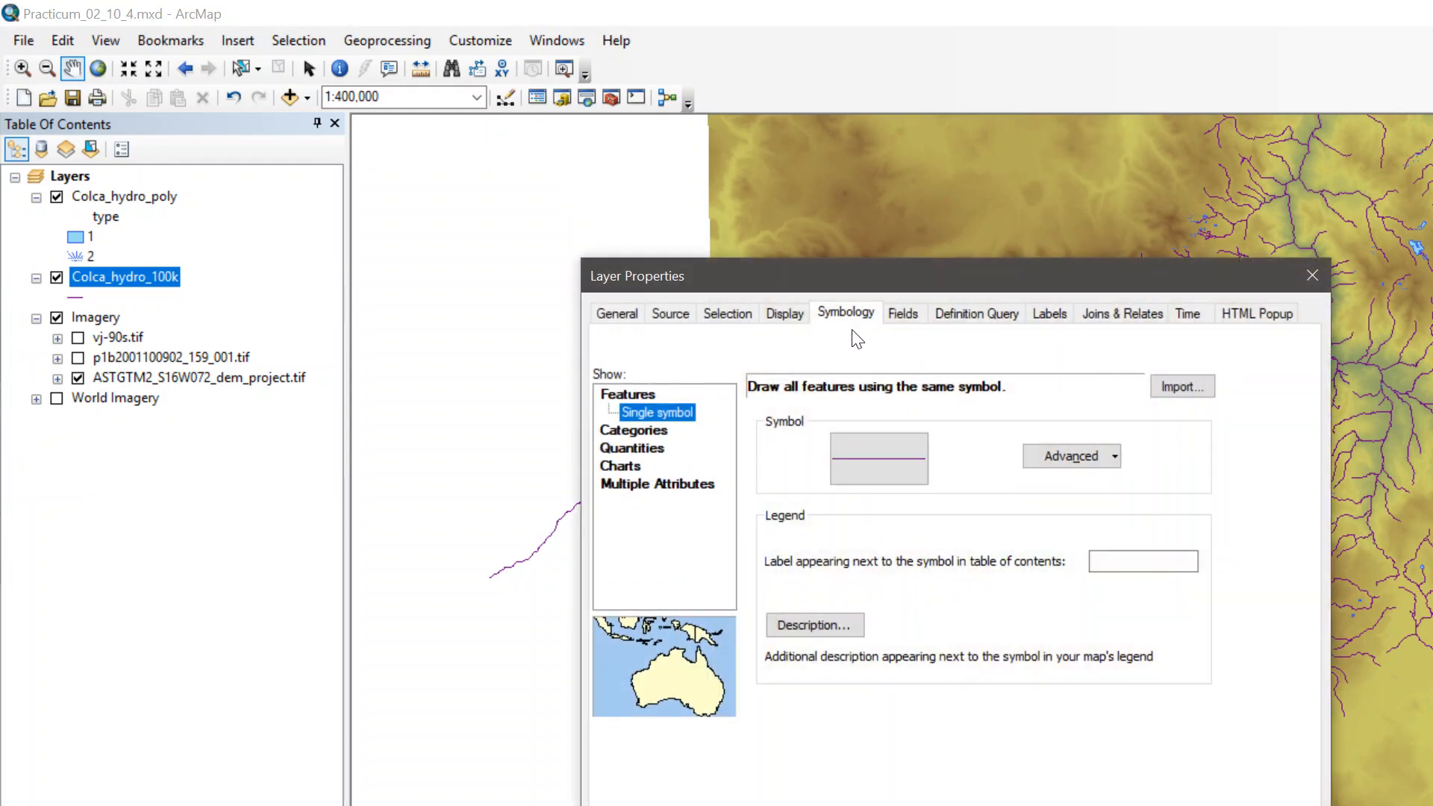
click(638, 429)
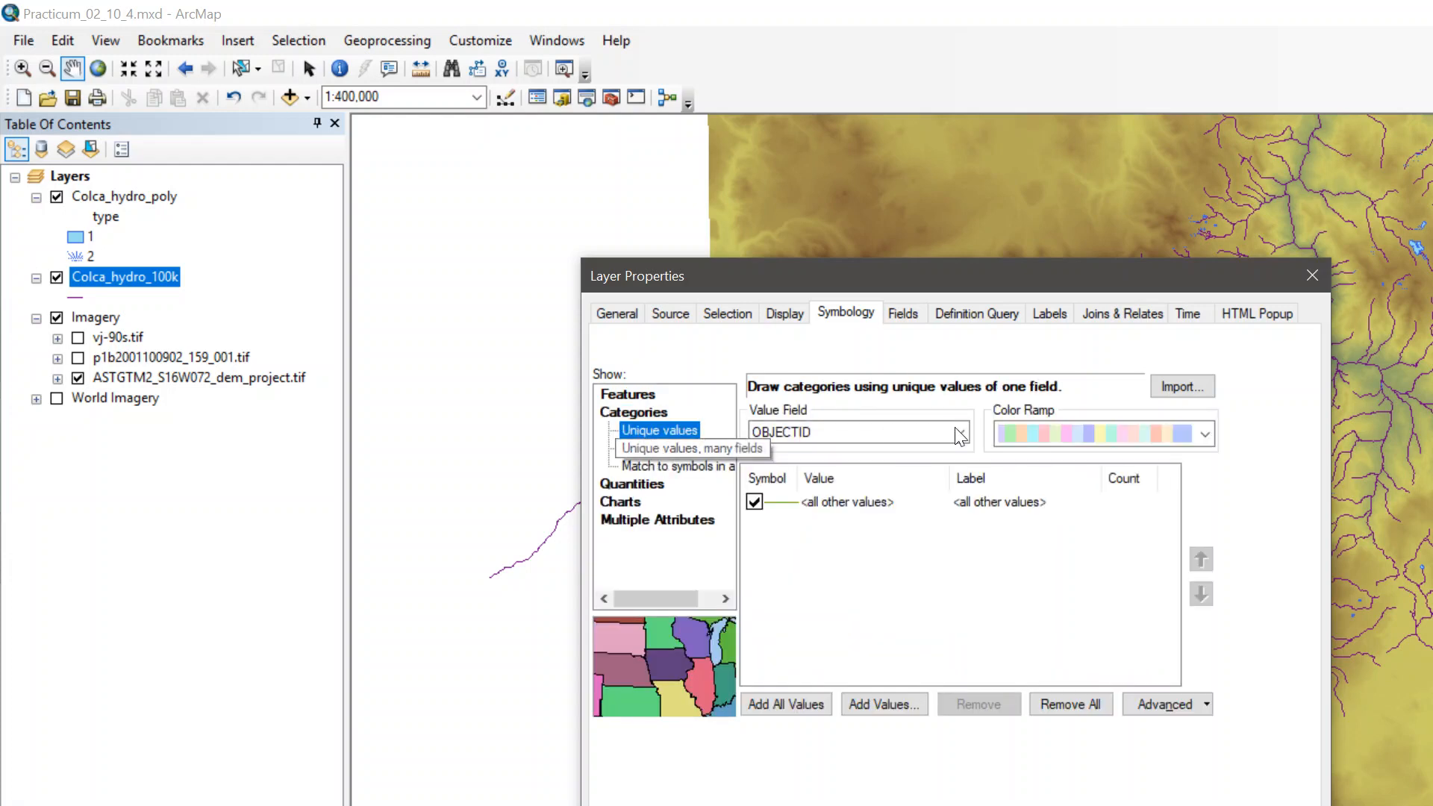
click(960, 429)
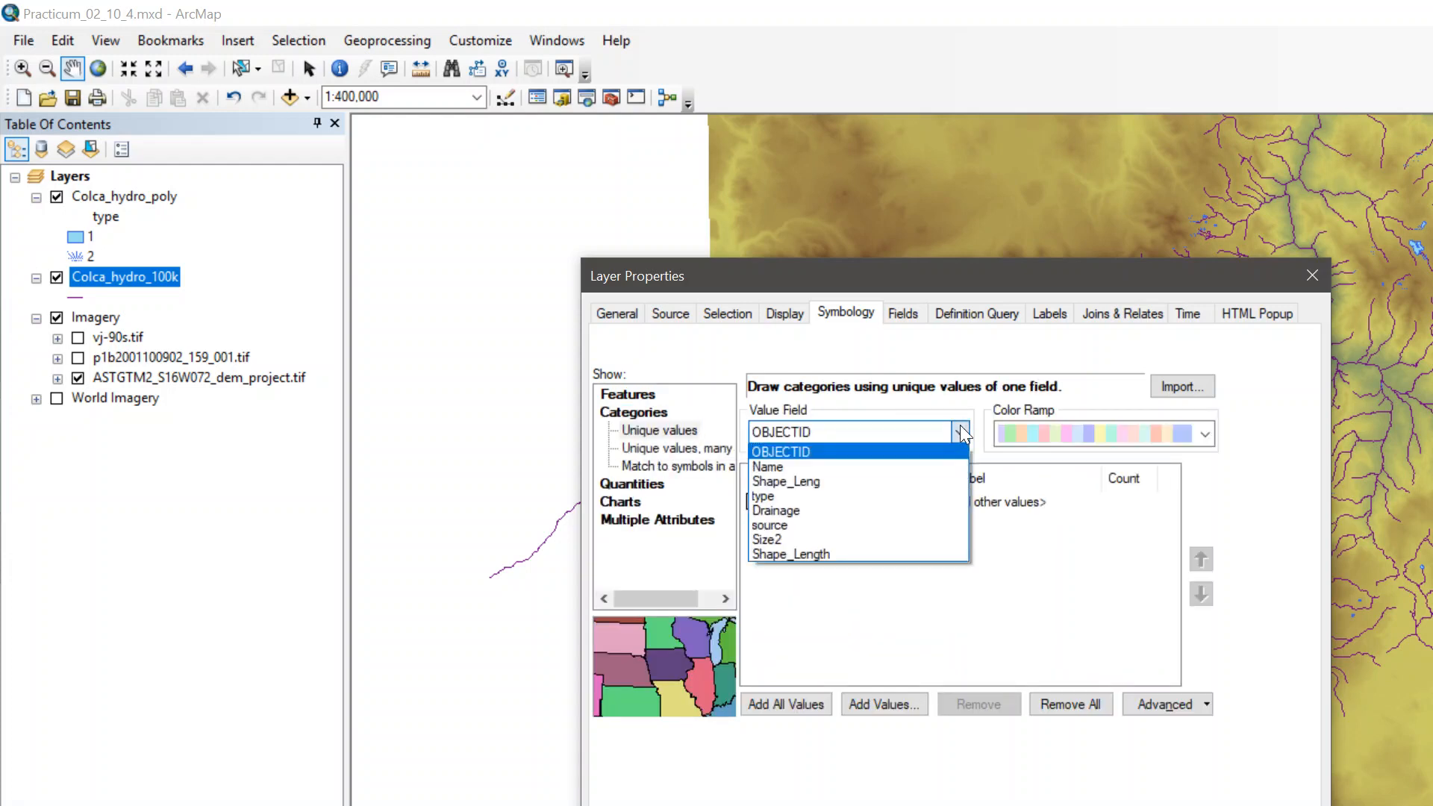
click(853, 537)
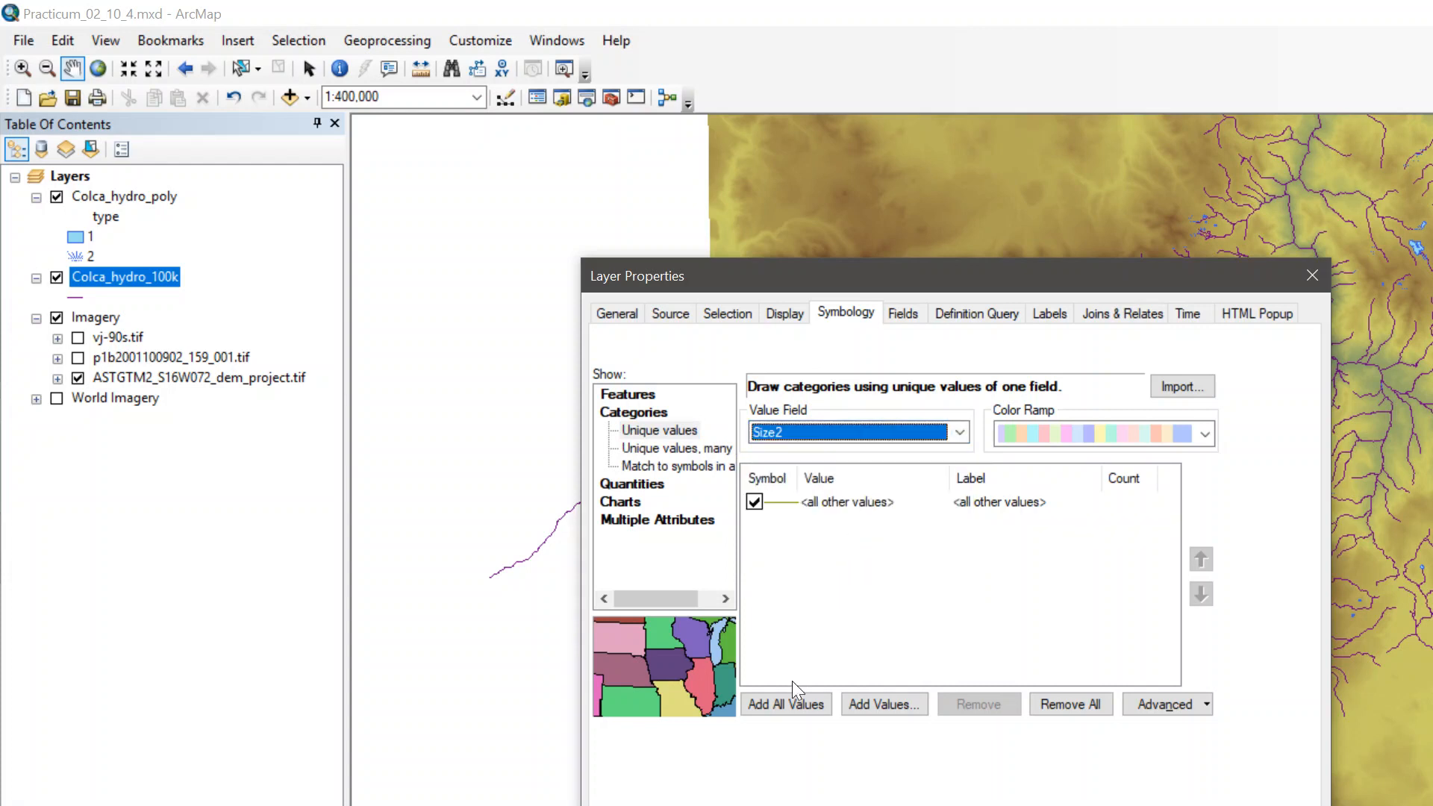
click(794, 705)
click(755, 501)
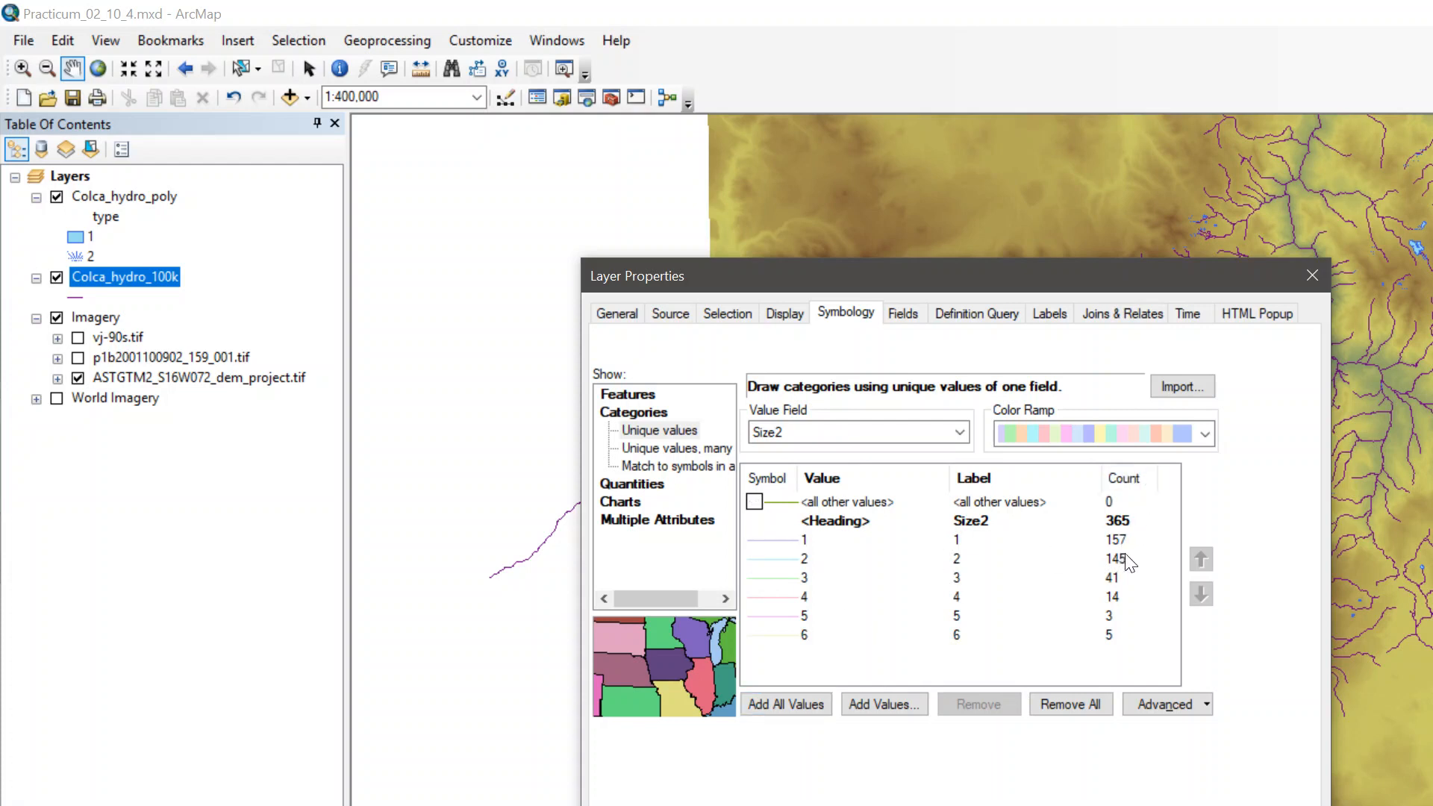
Step: Give Size2 value 1 the Boundary, City line symbol in blue with a width of .25
double_click(775, 539)
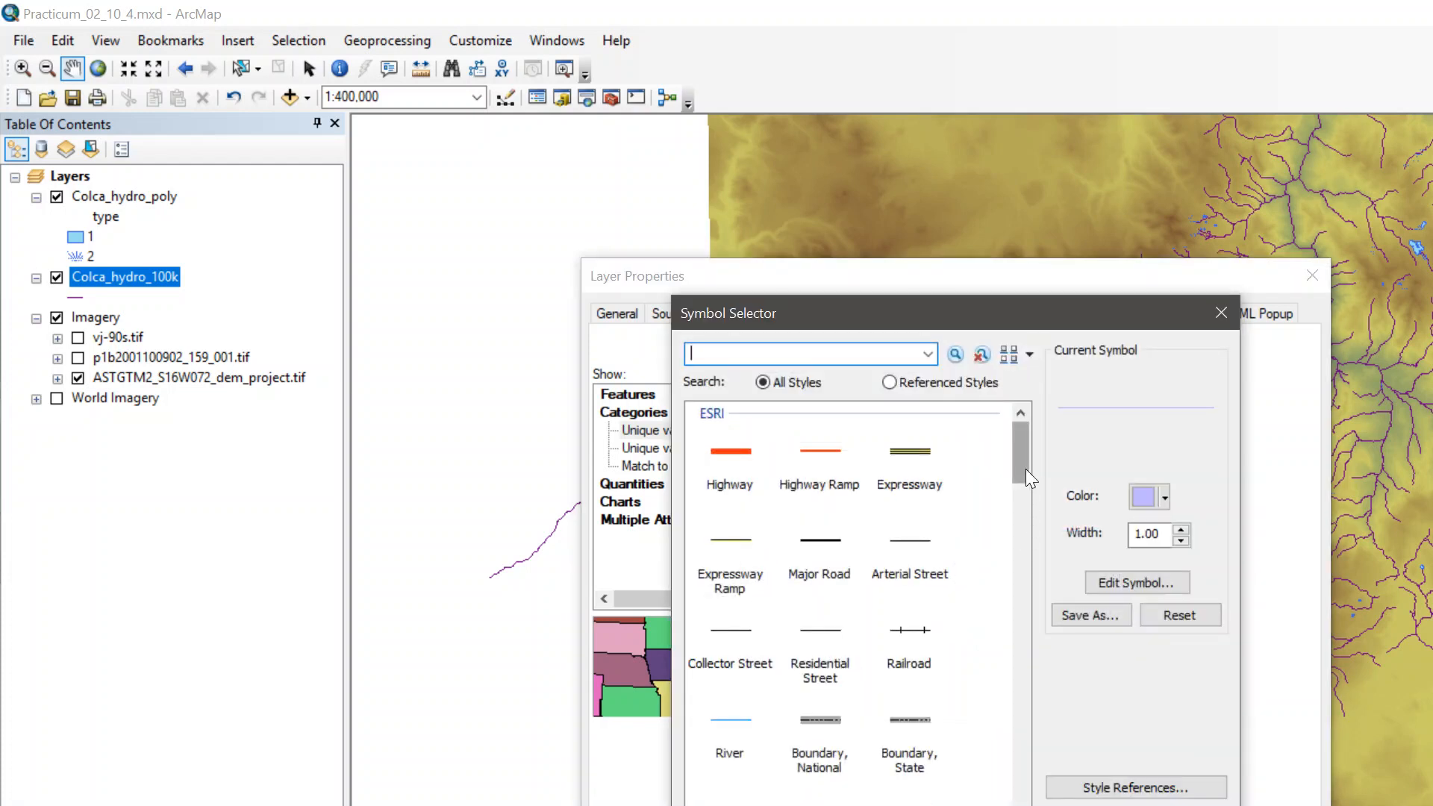
drag(1025, 468, 1023, 480)
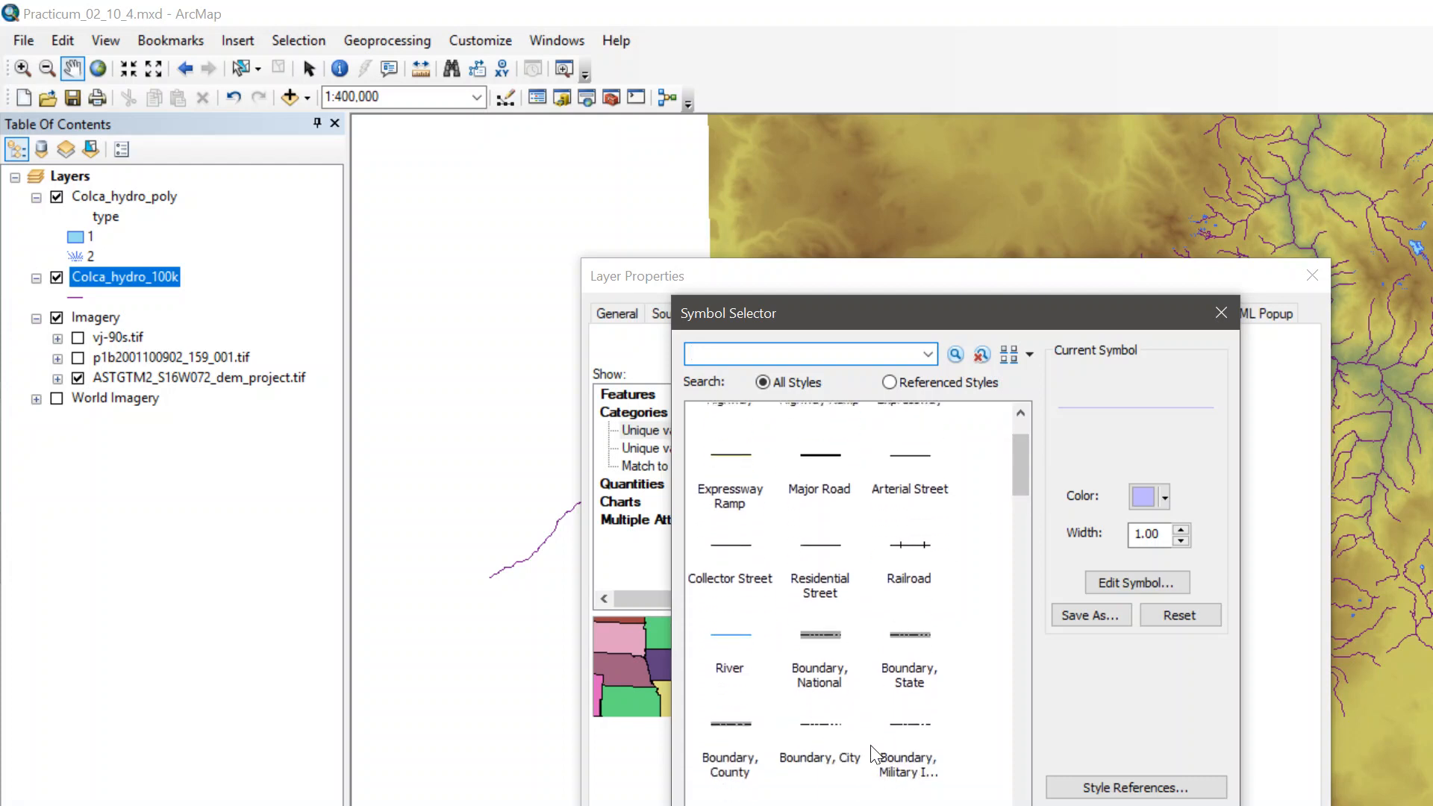
click(807, 735)
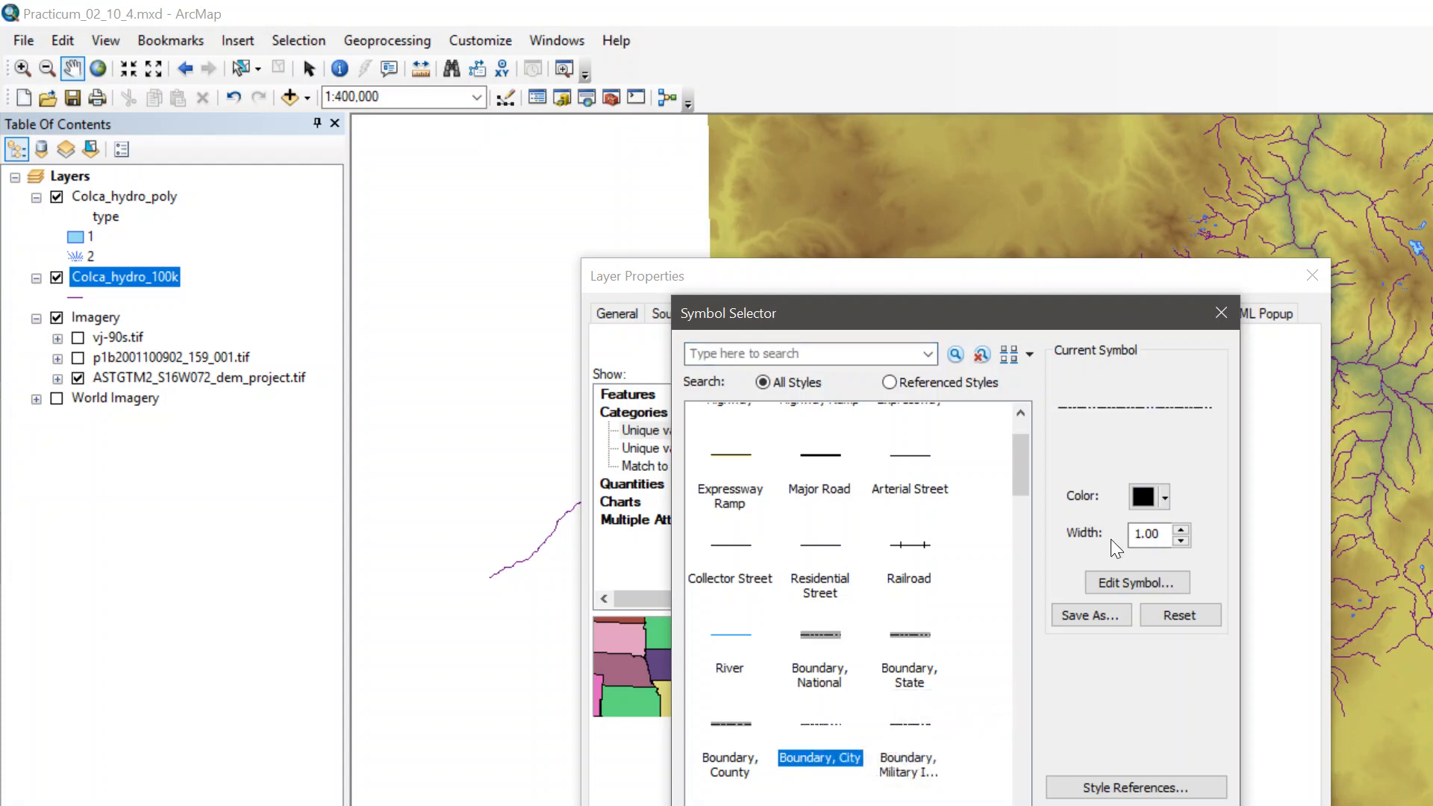
click(1167, 495)
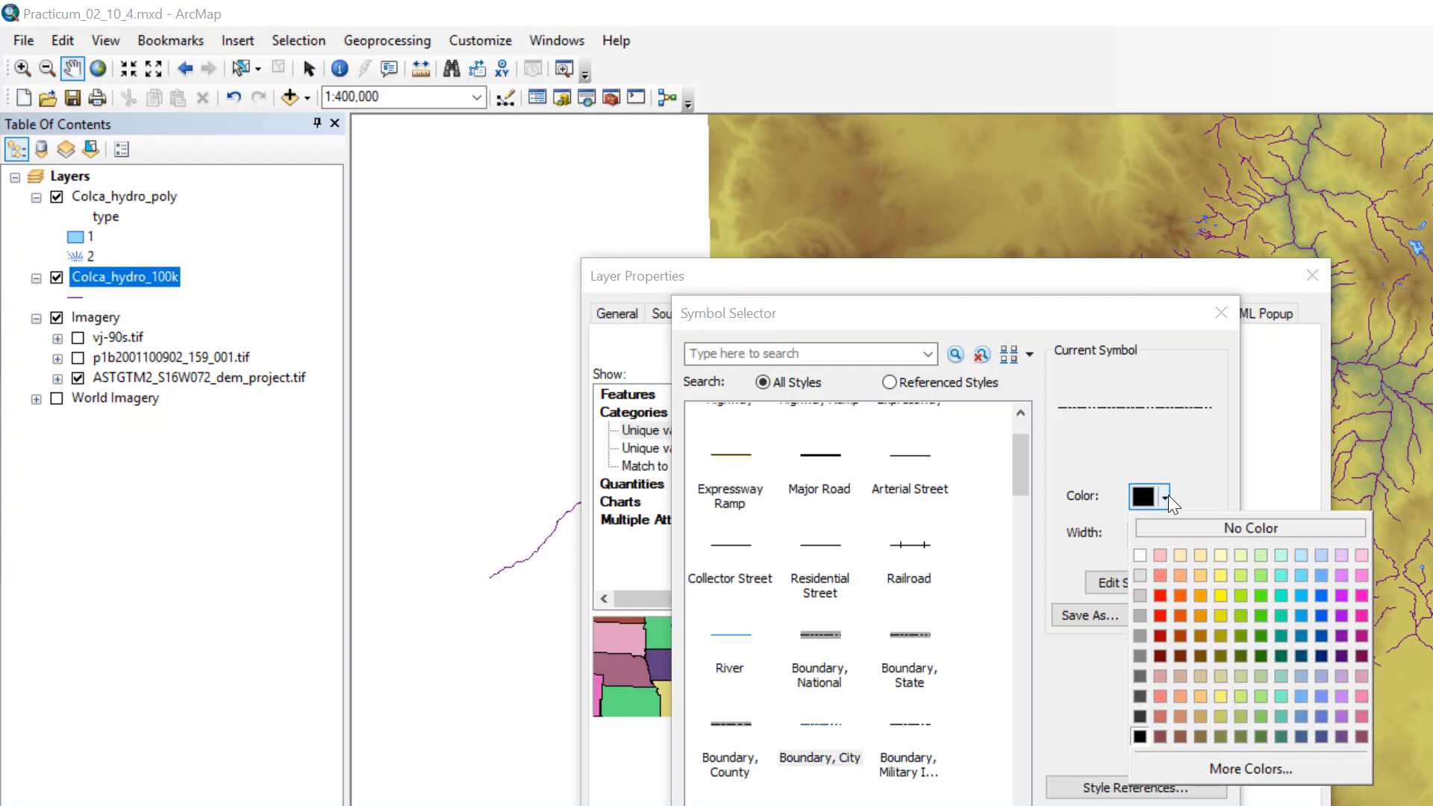
click(1322, 598)
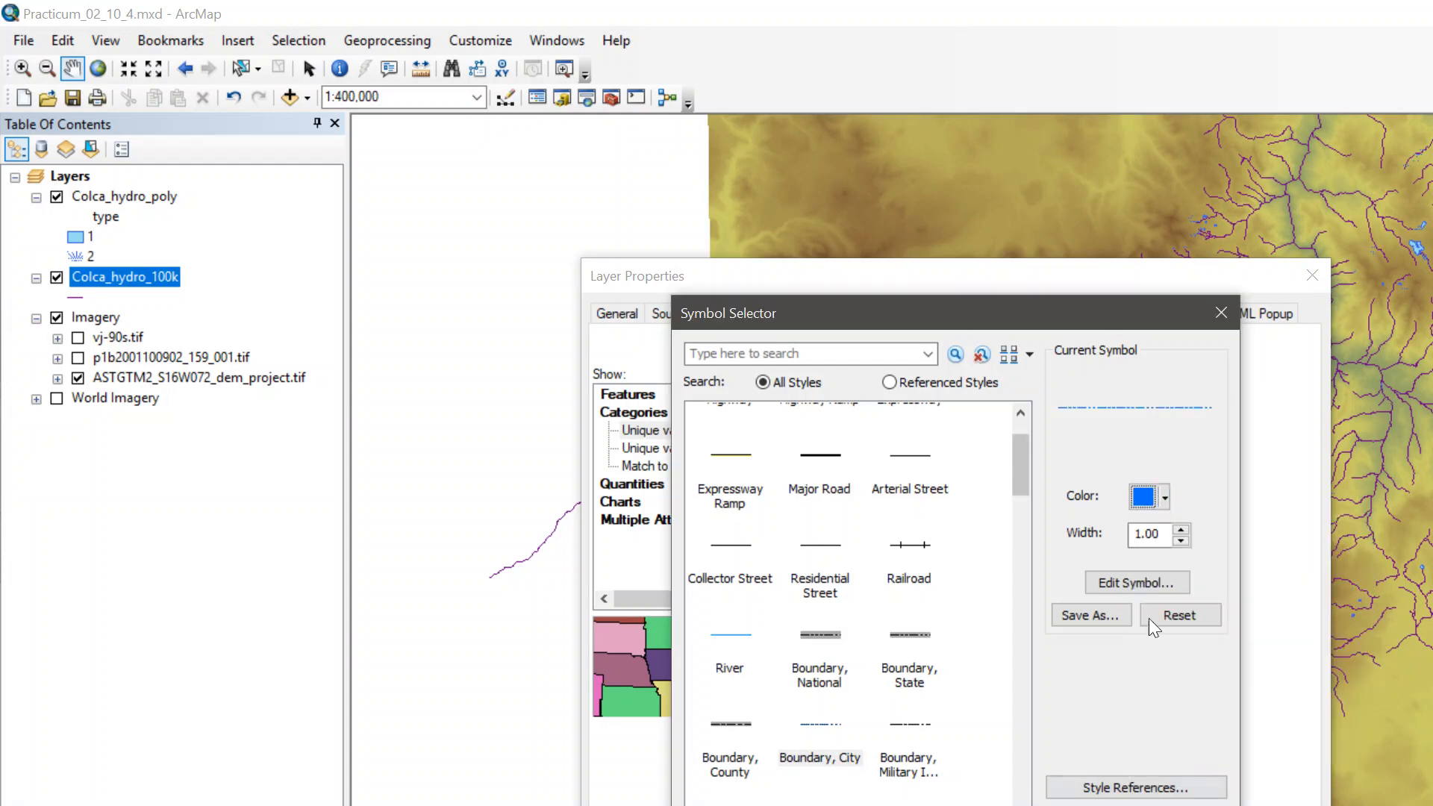
key(Tab)
text(.)
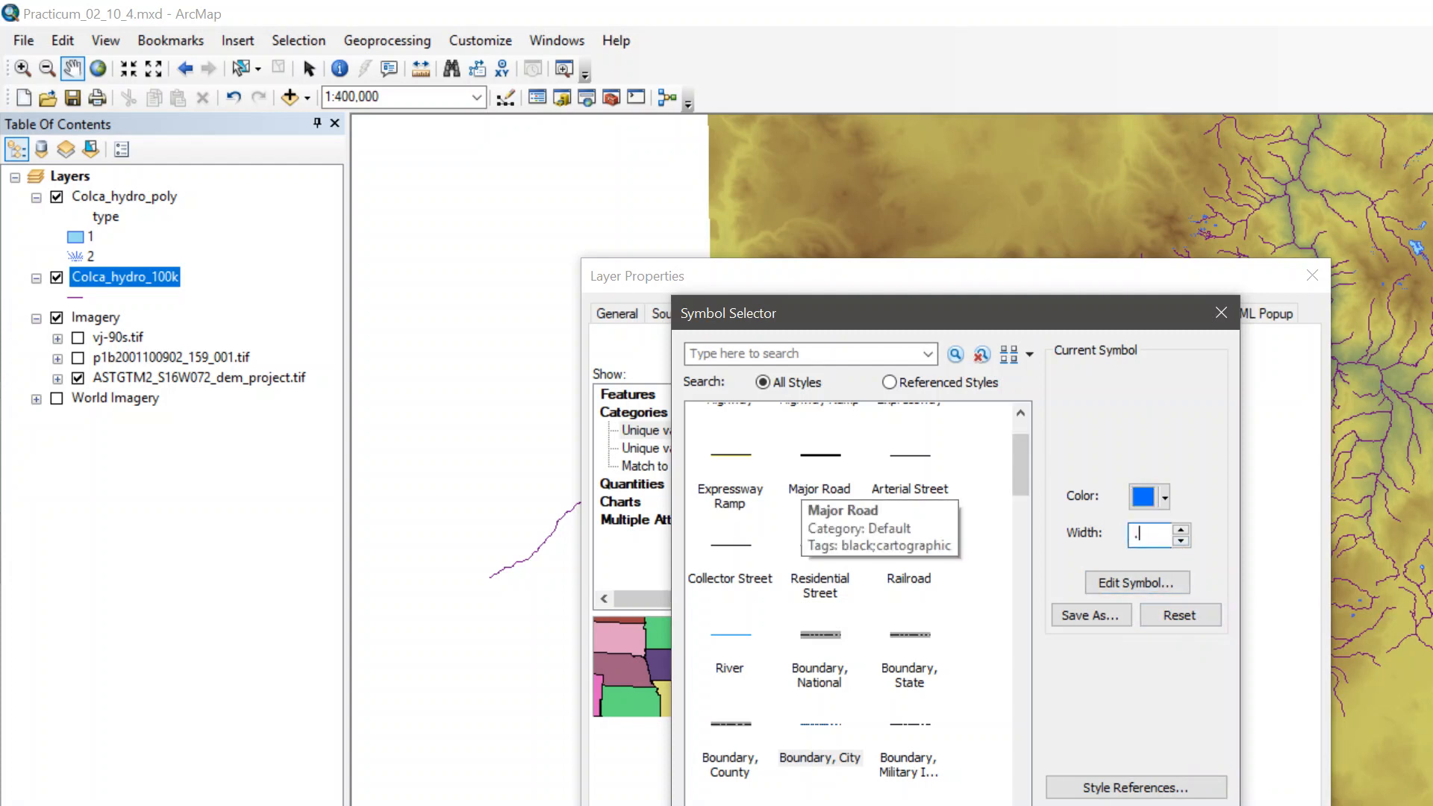
text(25)
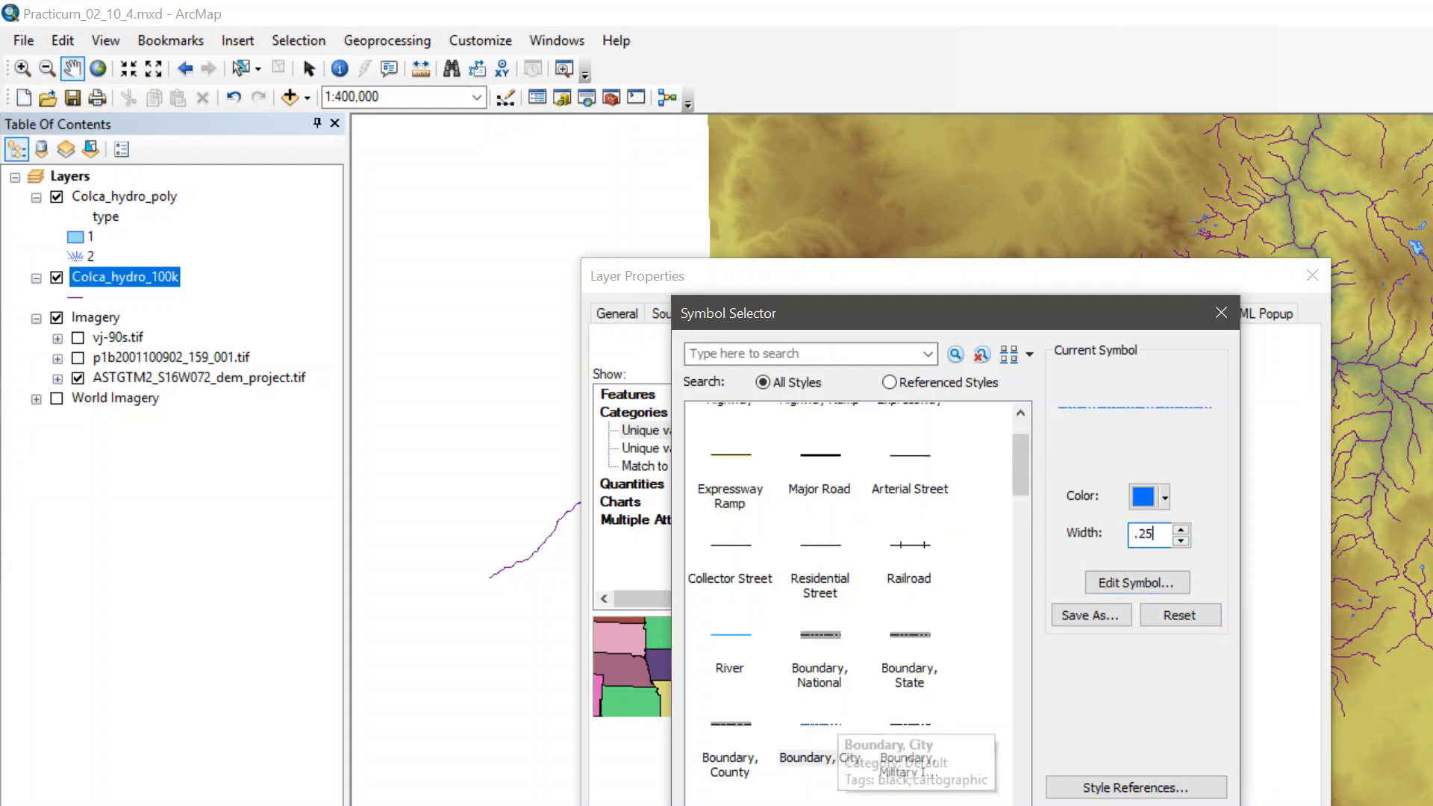
key(Return)
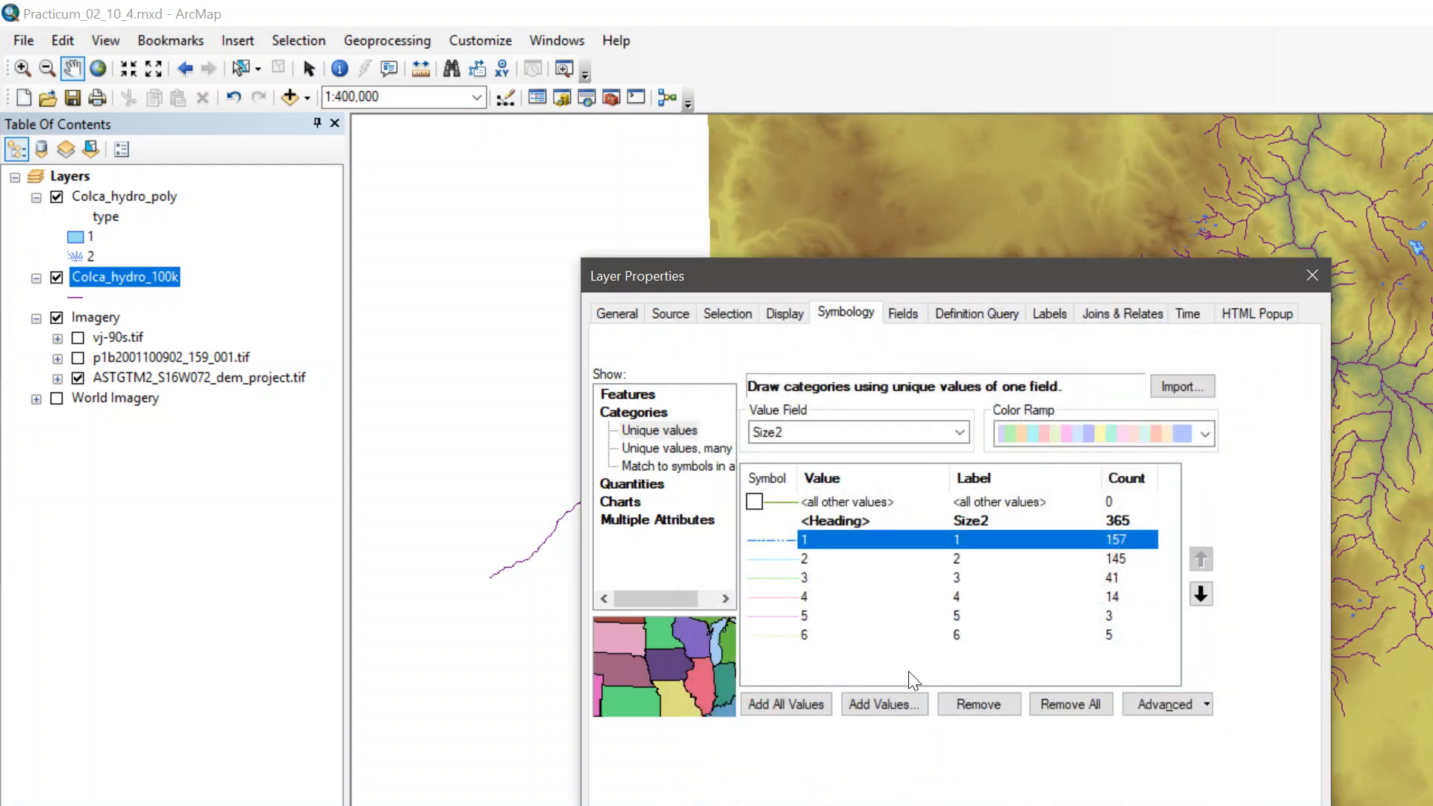
Step: Give Size2 value 2 the River line symbol in blue with a width of .25
double_click(780, 558)
click(741, 727)
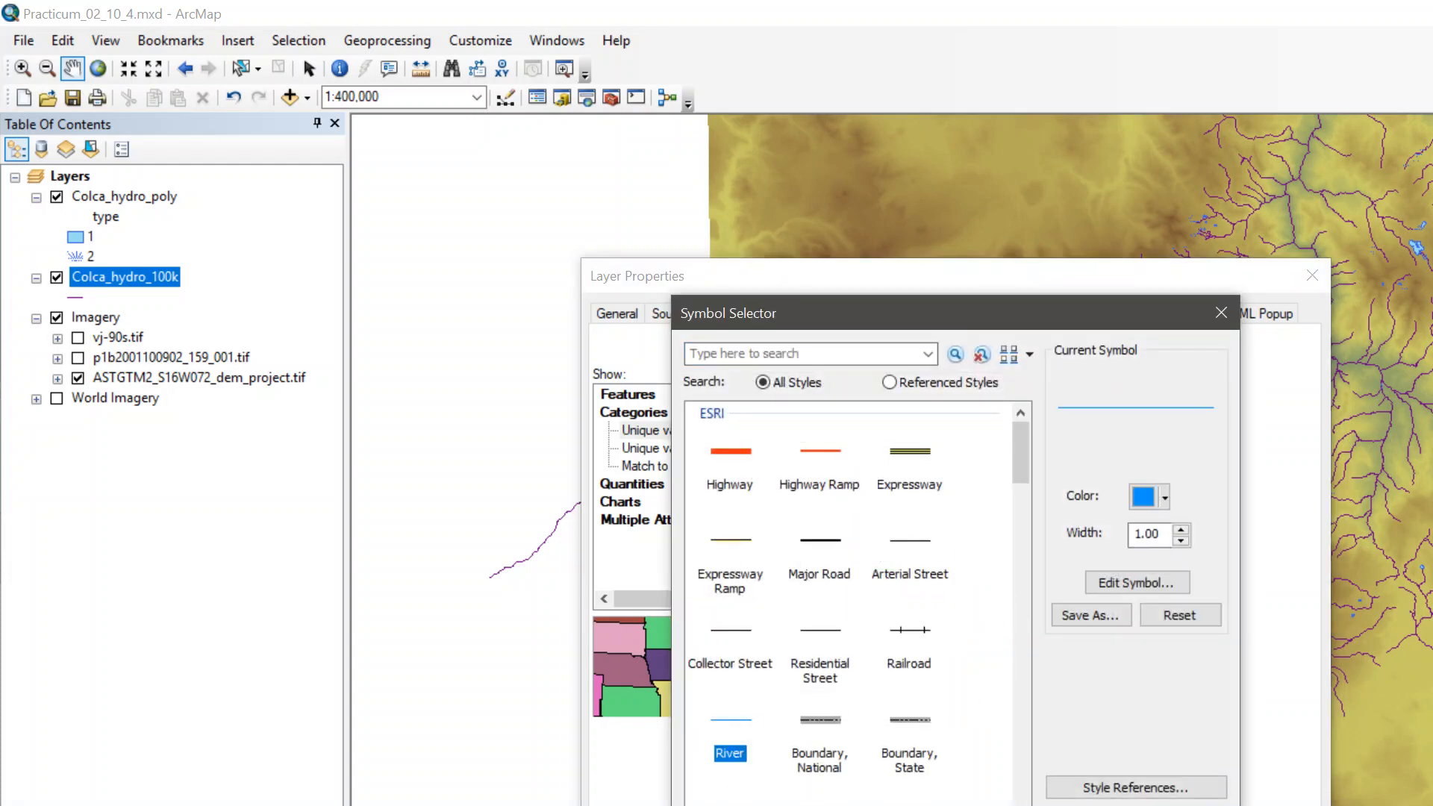
click(1166, 499)
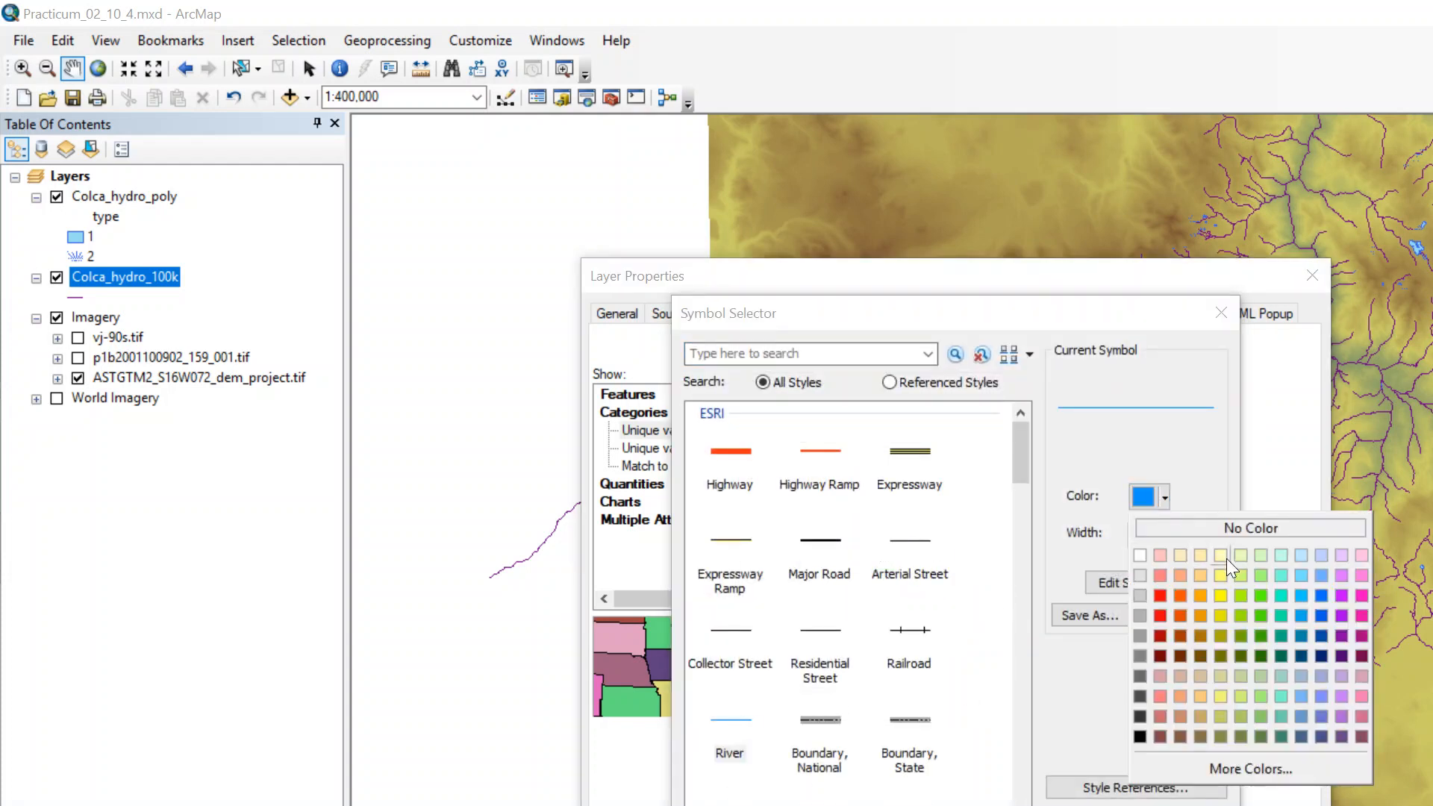
click(1319, 597)
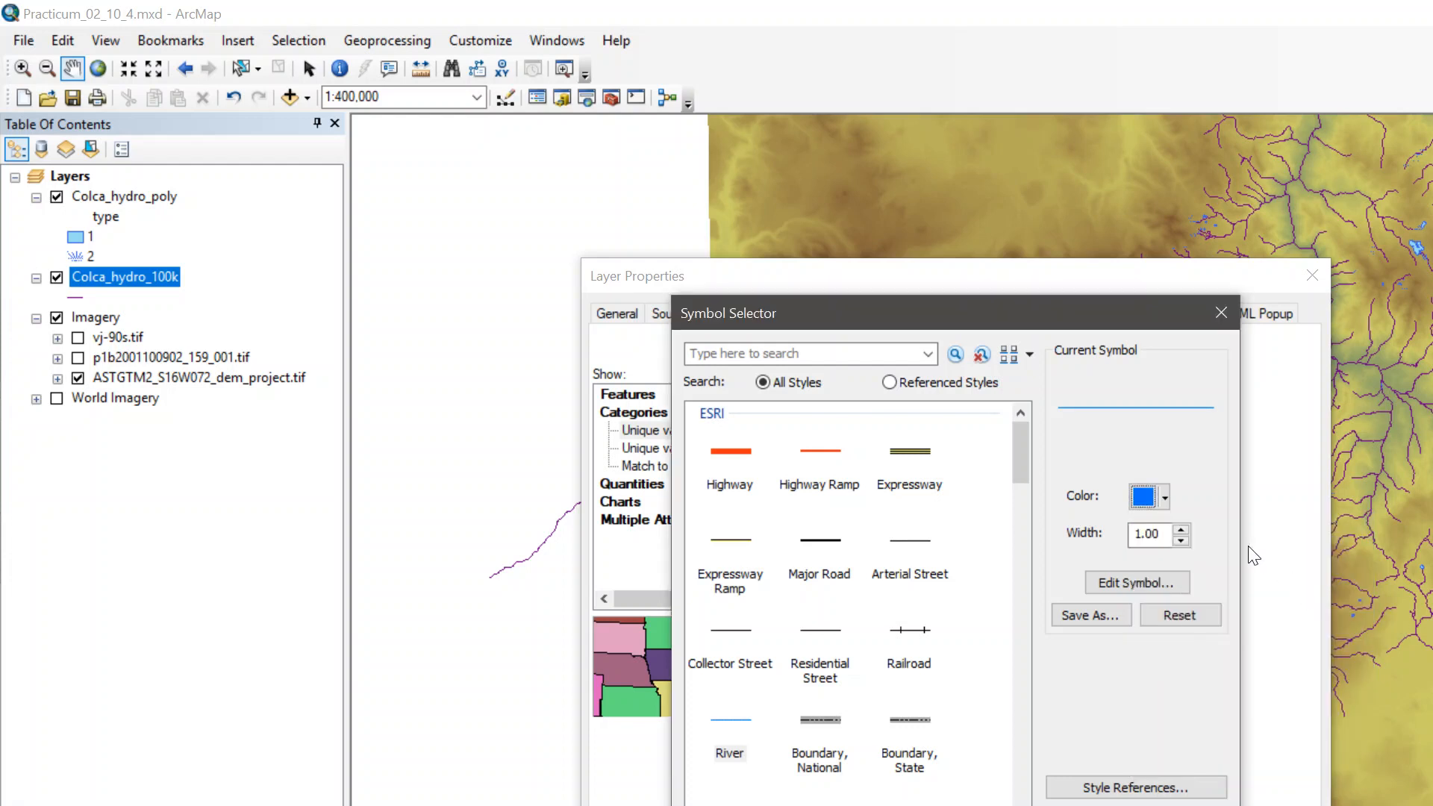
double_click(1153, 534)
text(.25)
key(Return)
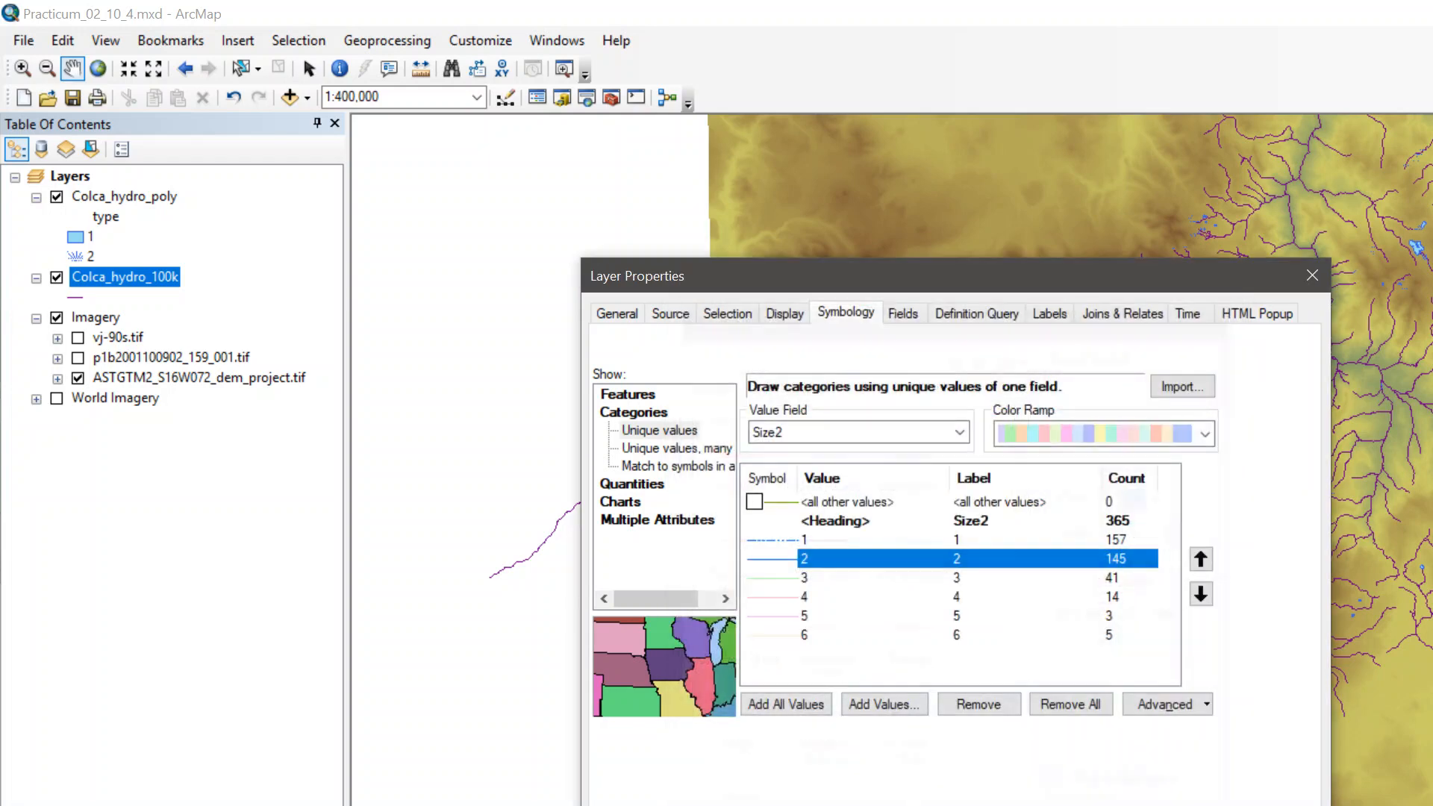
Step: Make the line symbol for Size2 value 3 blue with a width of .5
double_click(776, 582)
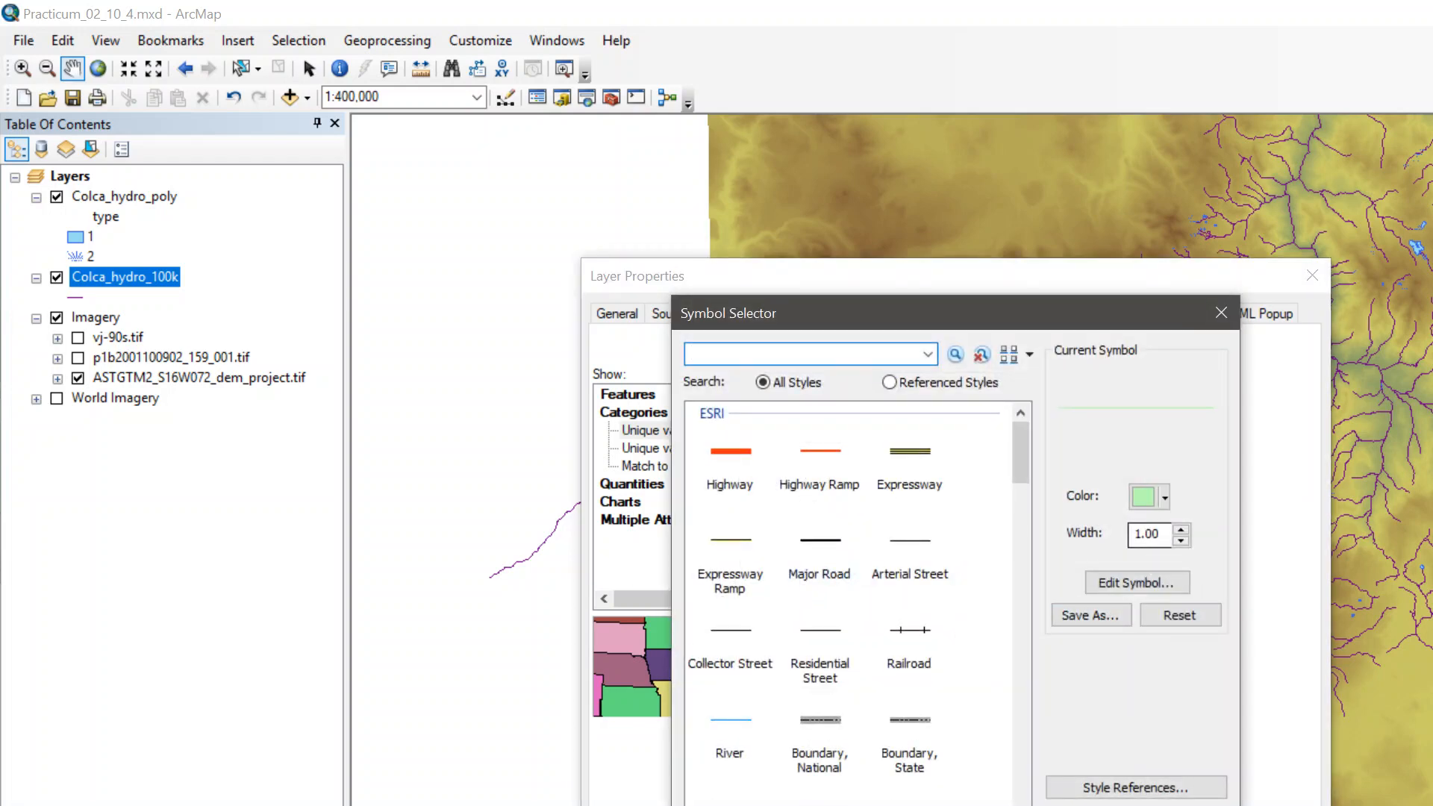
click(1161, 500)
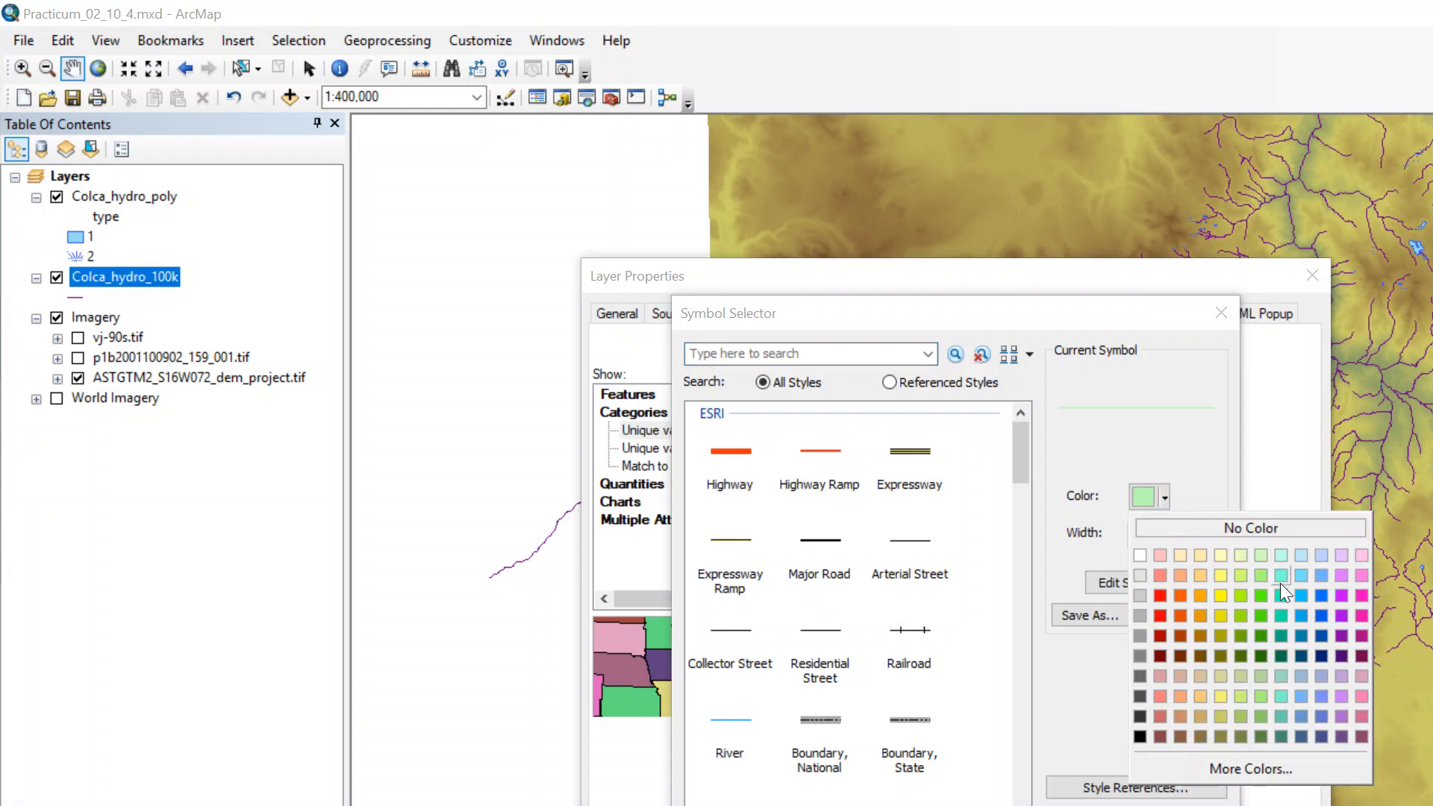
click(1317, 594)
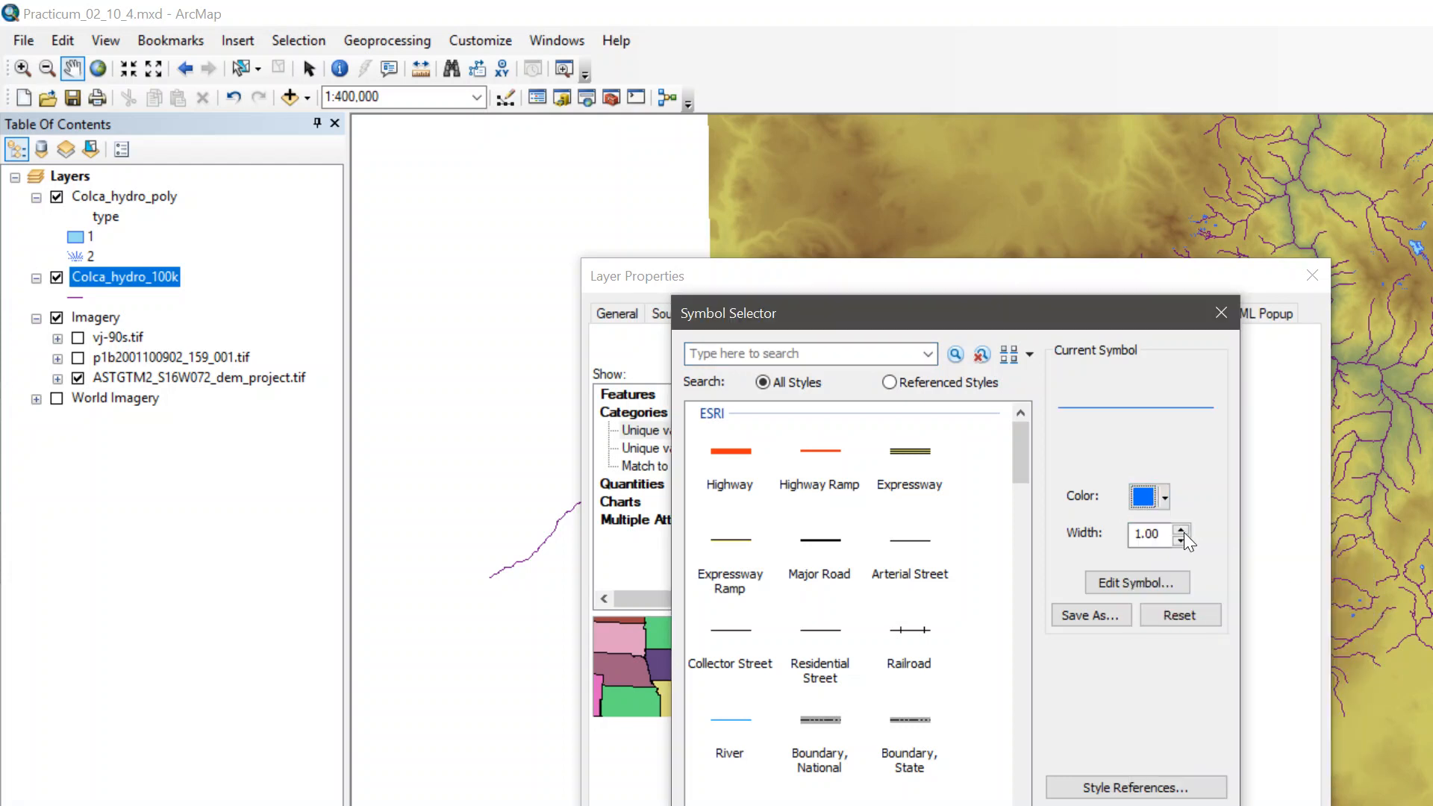
double_click(1149, 533)
text(.5)
key(Return)
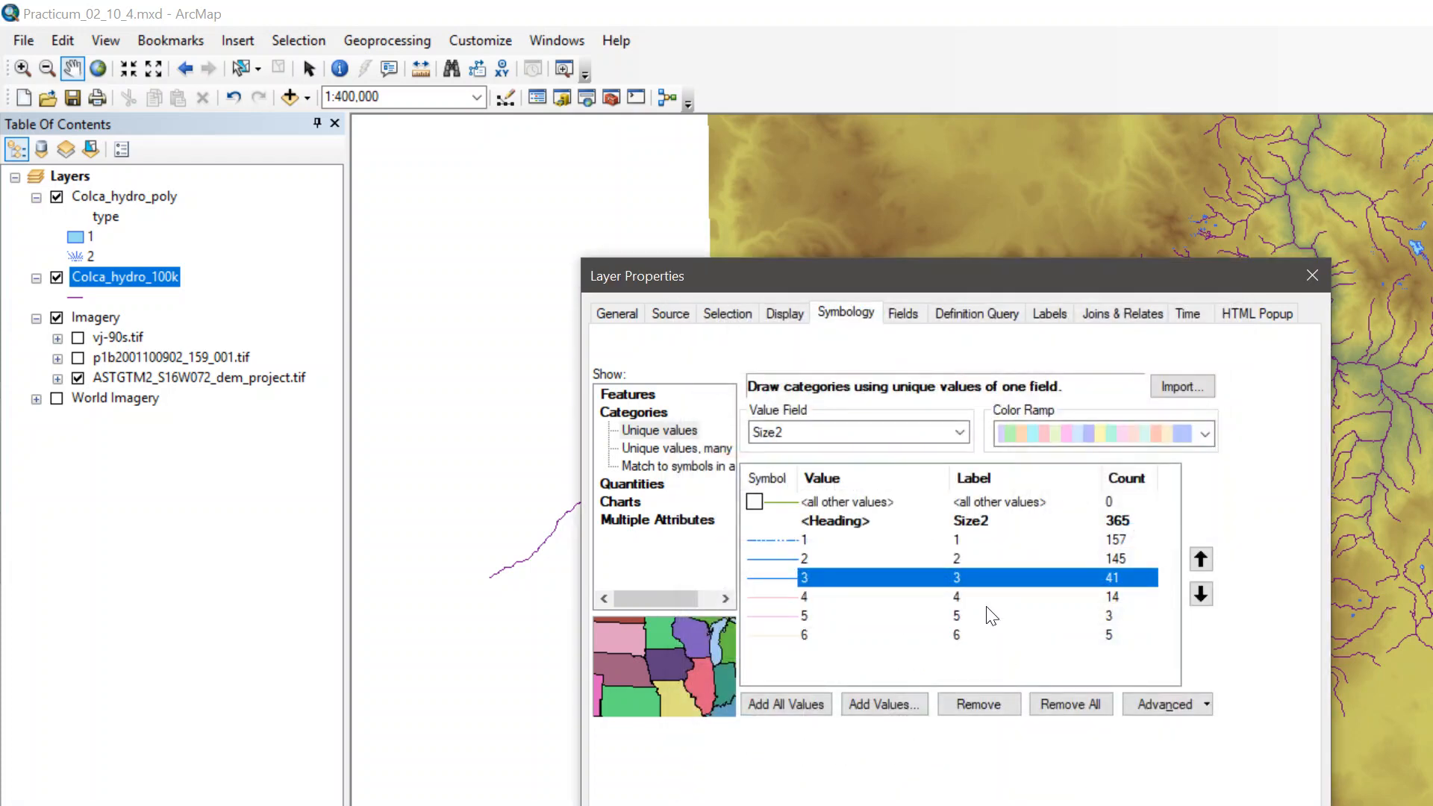
Step: Make the line symbol for Size2 value 4 blue with a width of 1
double_click(782, 596)
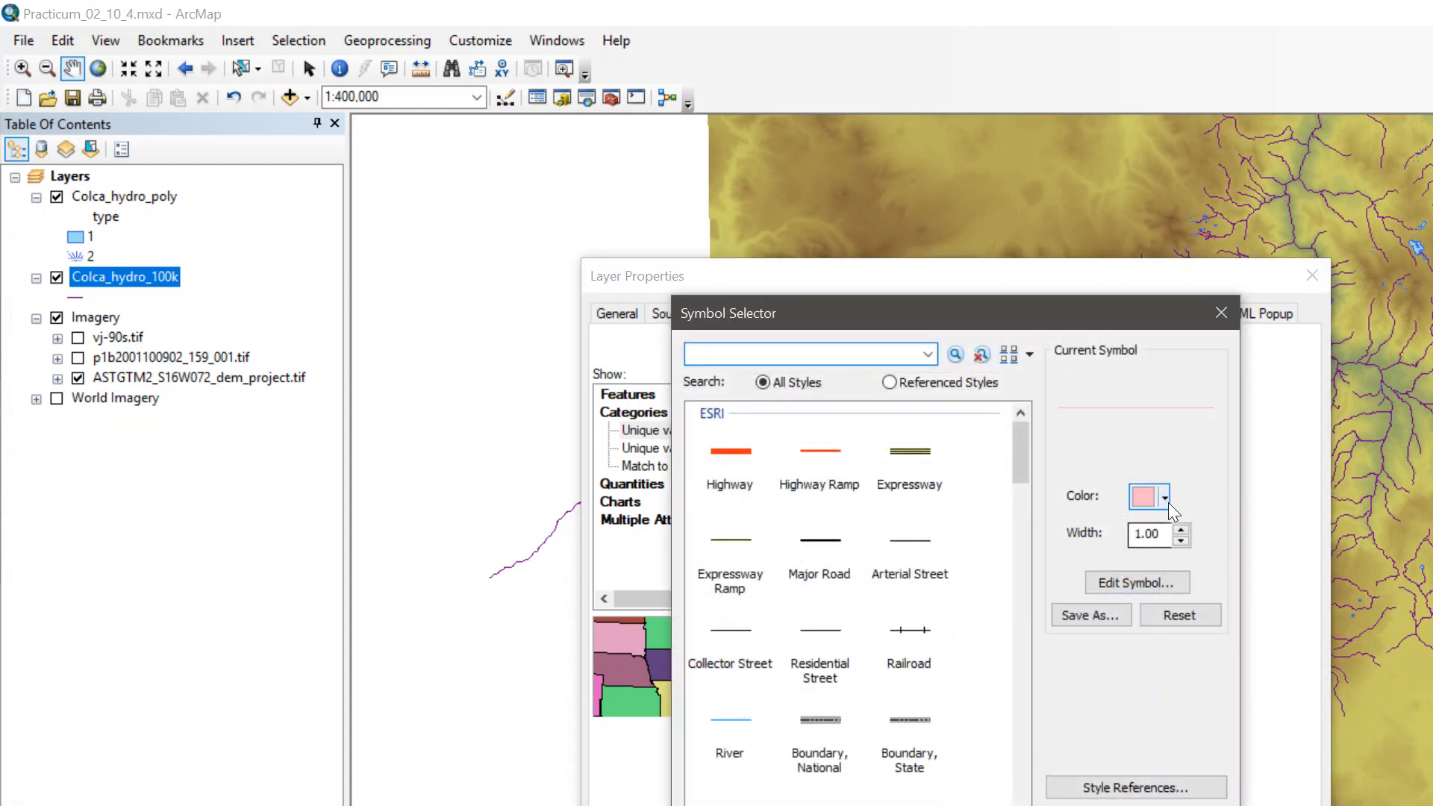
click(1165, 497)
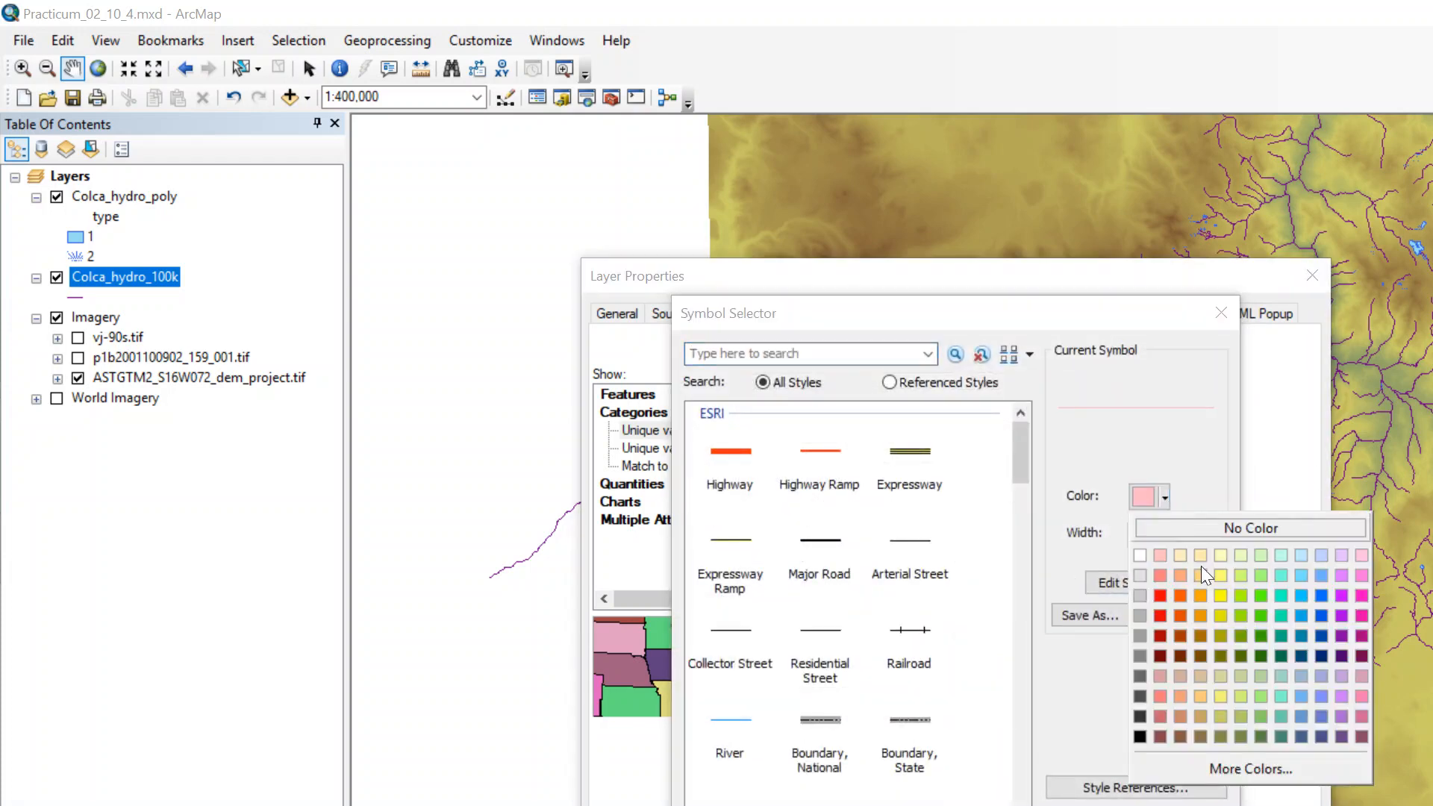
click(1322, 596)
key(Tab)
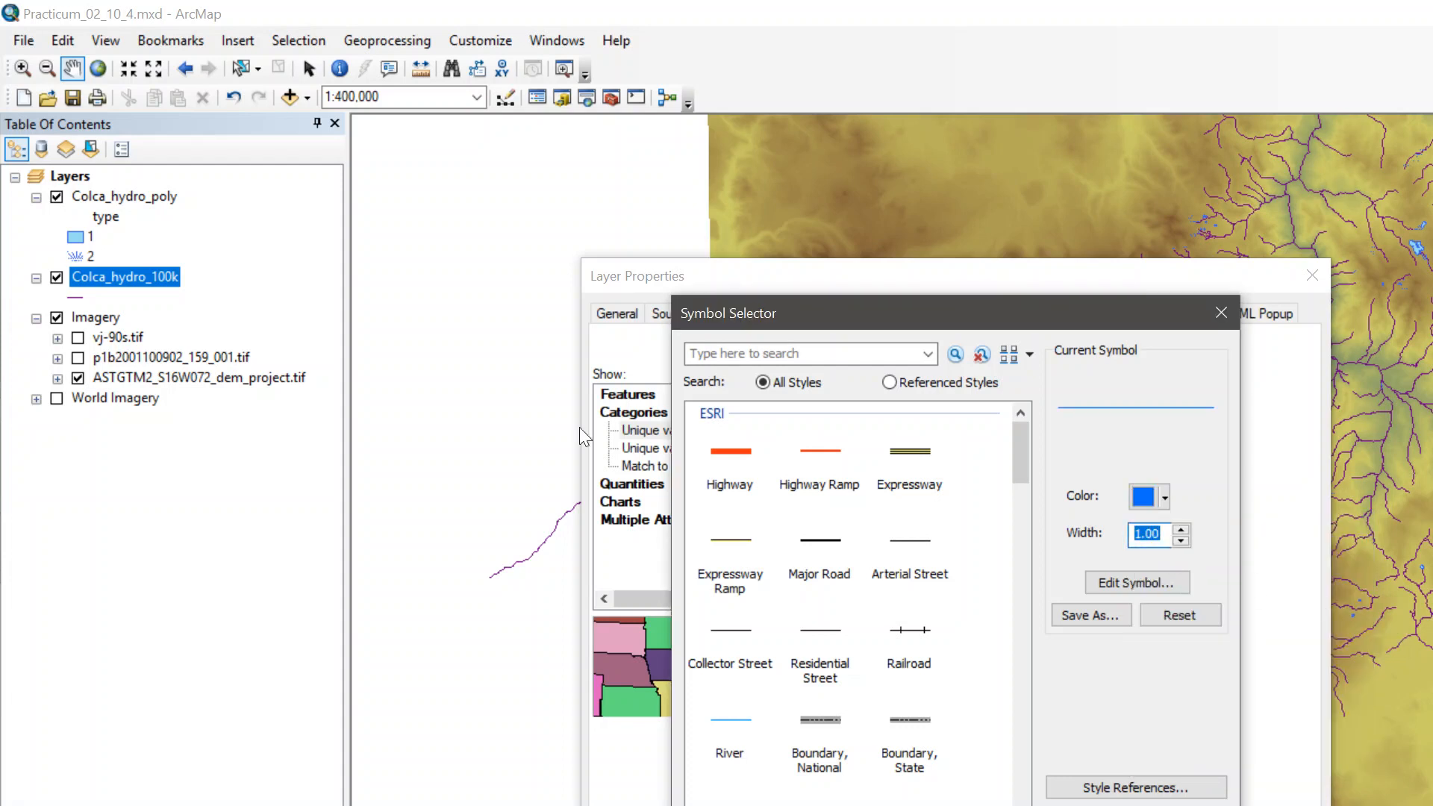
key(Return)
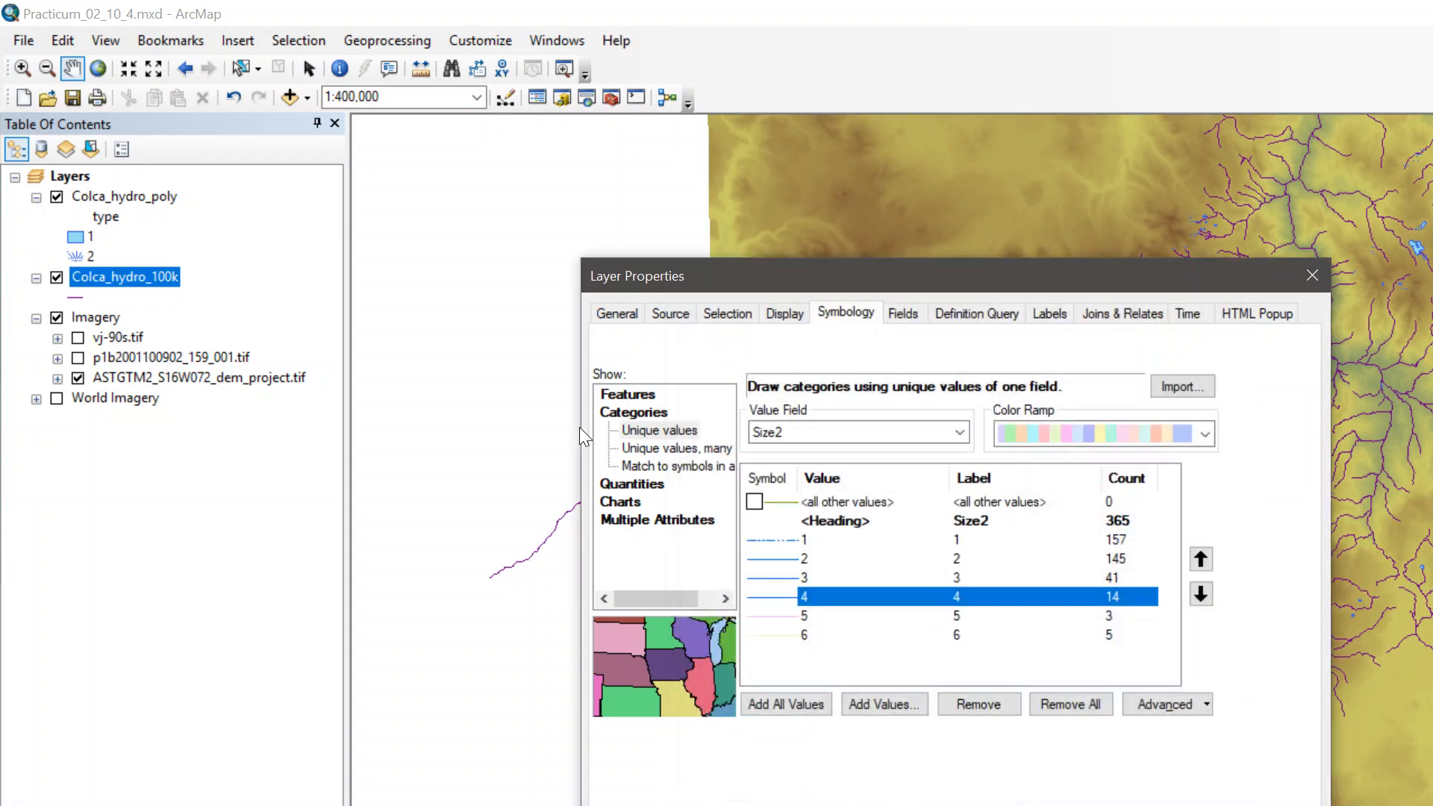
Step: Make the line symbol for Size2 value 5 blue with a width of 2
double_click(768, 616)
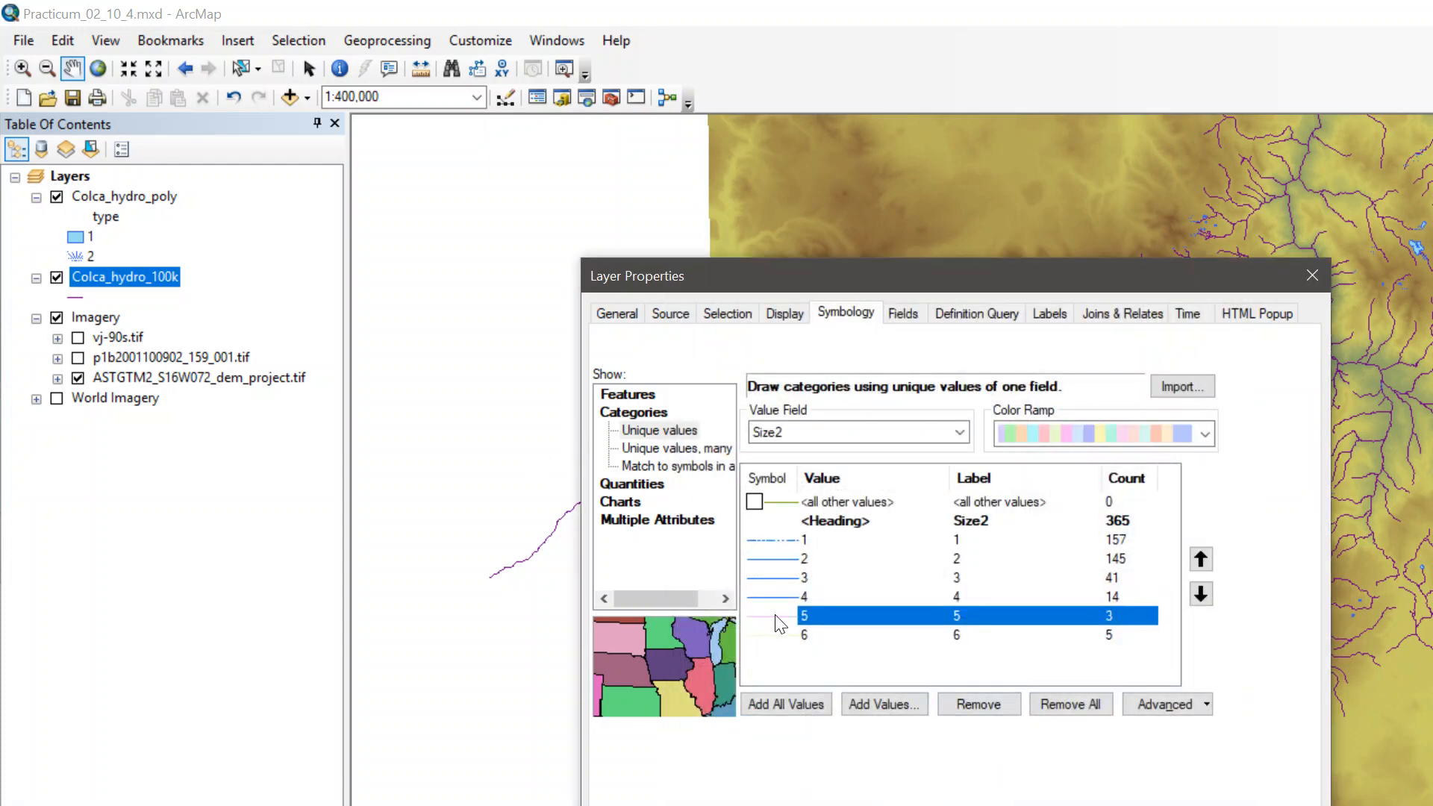
click(1165, 501)
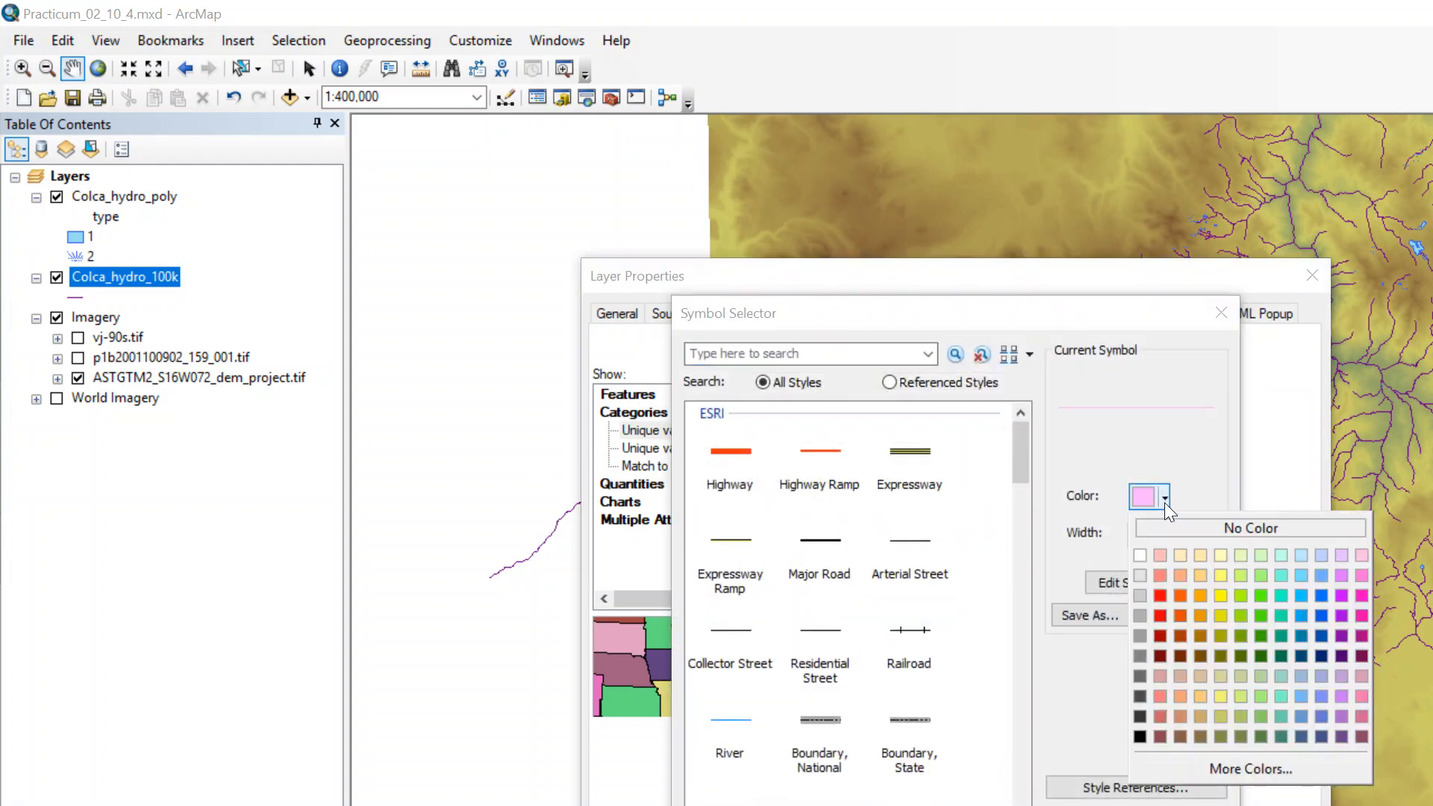
click(1324, 601)
key(Tab)
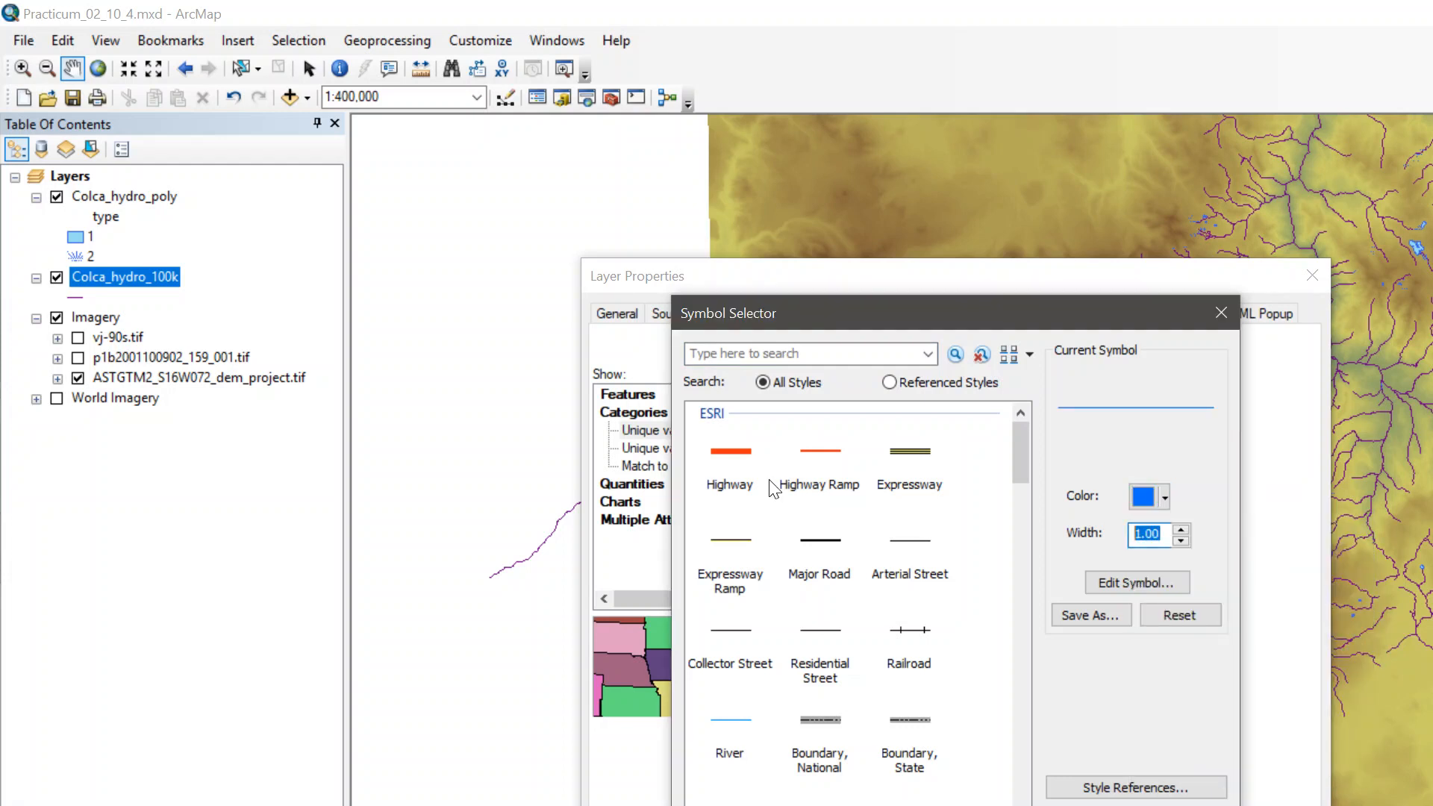
text(2)
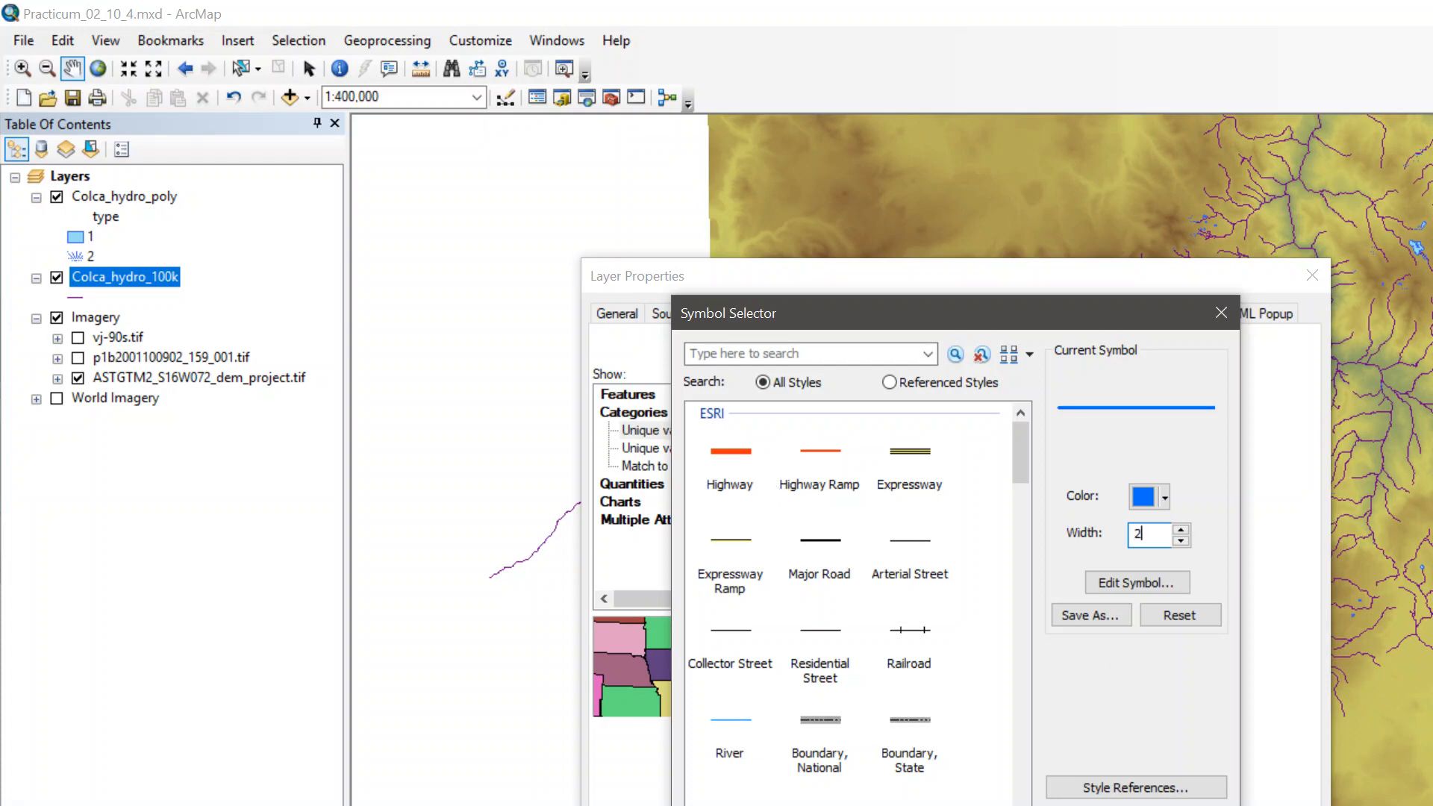
key(Return)
Step: Make the line symbol for Size2 value 6 blue with a width of 4, and apply the symbology to the Colca_hydro_100k layer
double_click(776, 634)
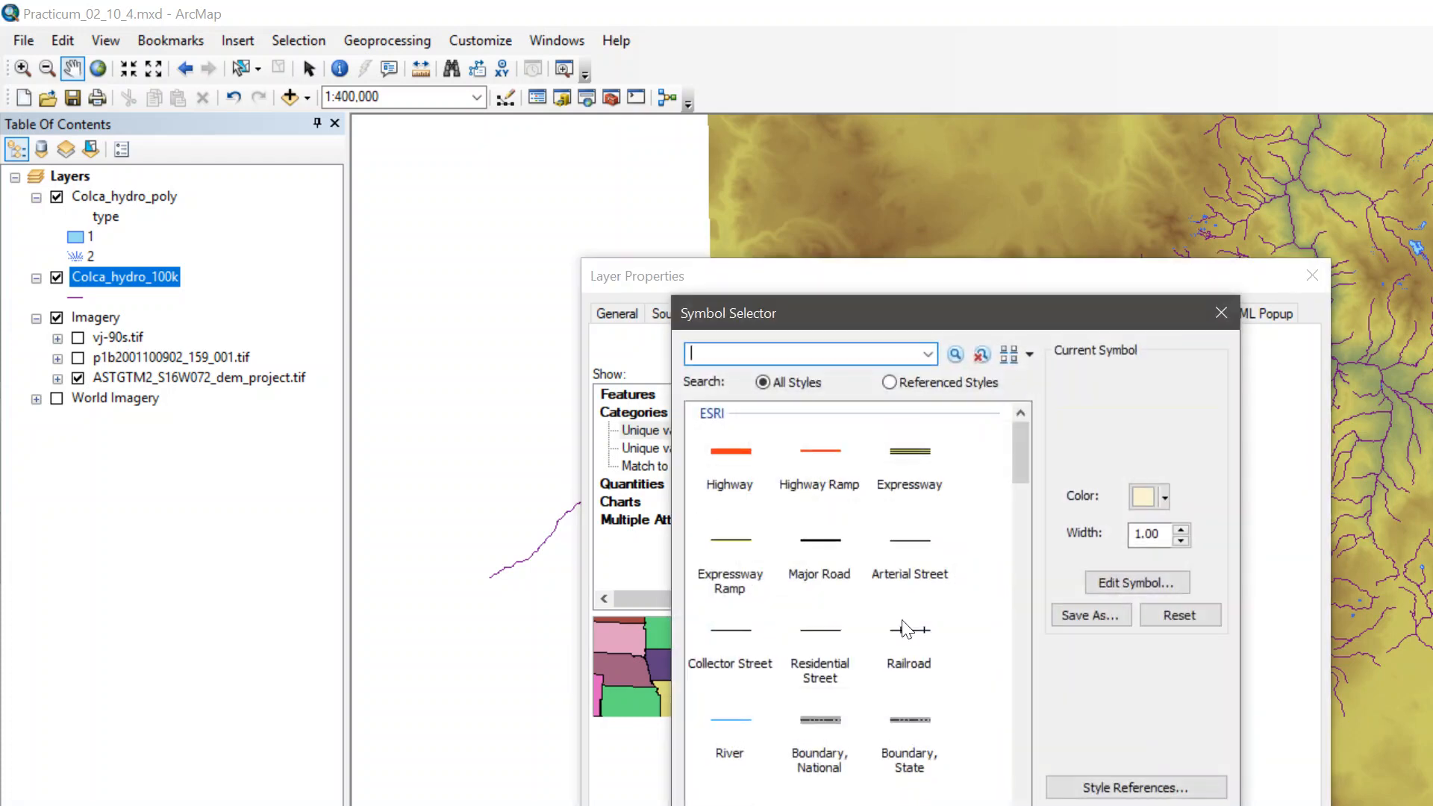
click(1163, 504)
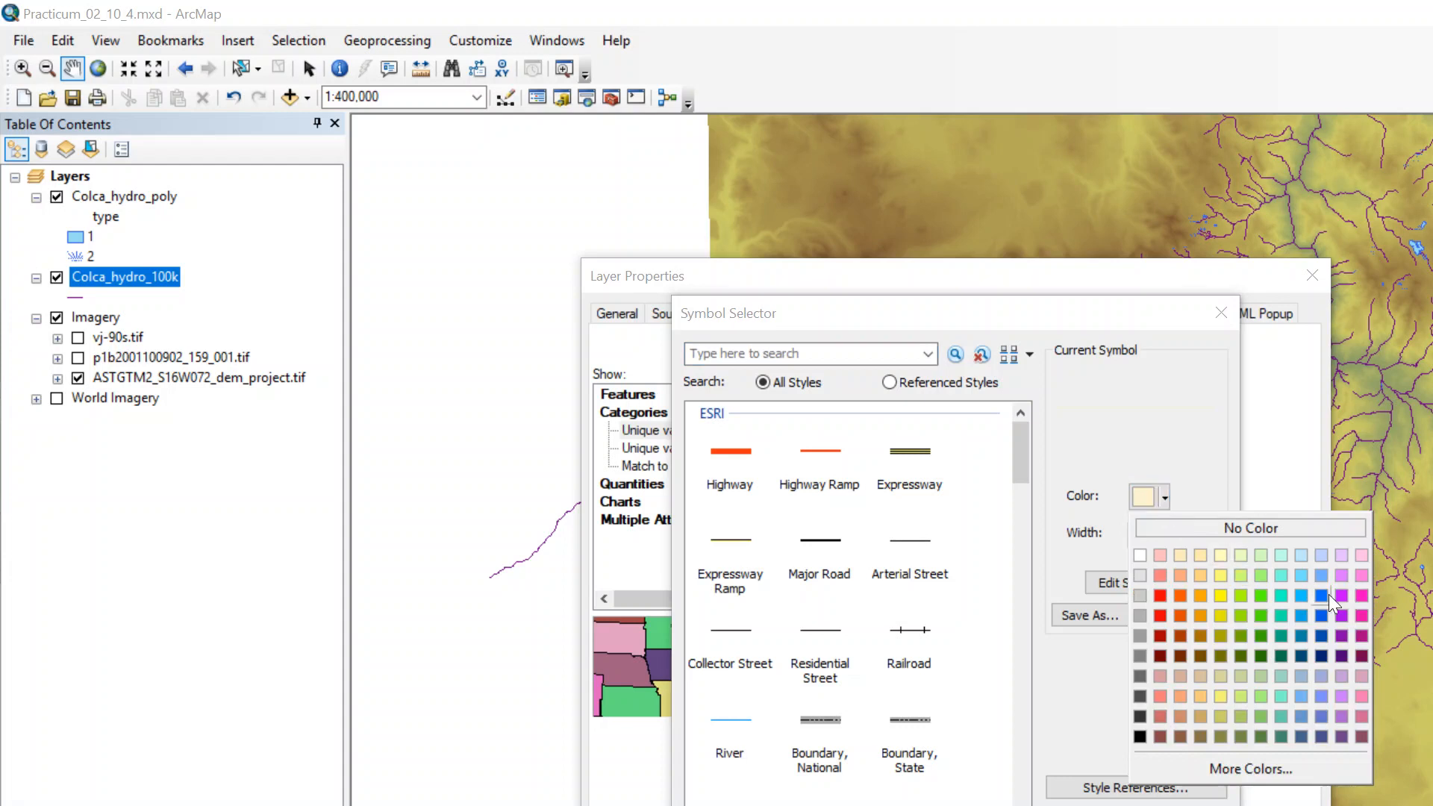
click(1322, 595)
double_click(1150, 533)
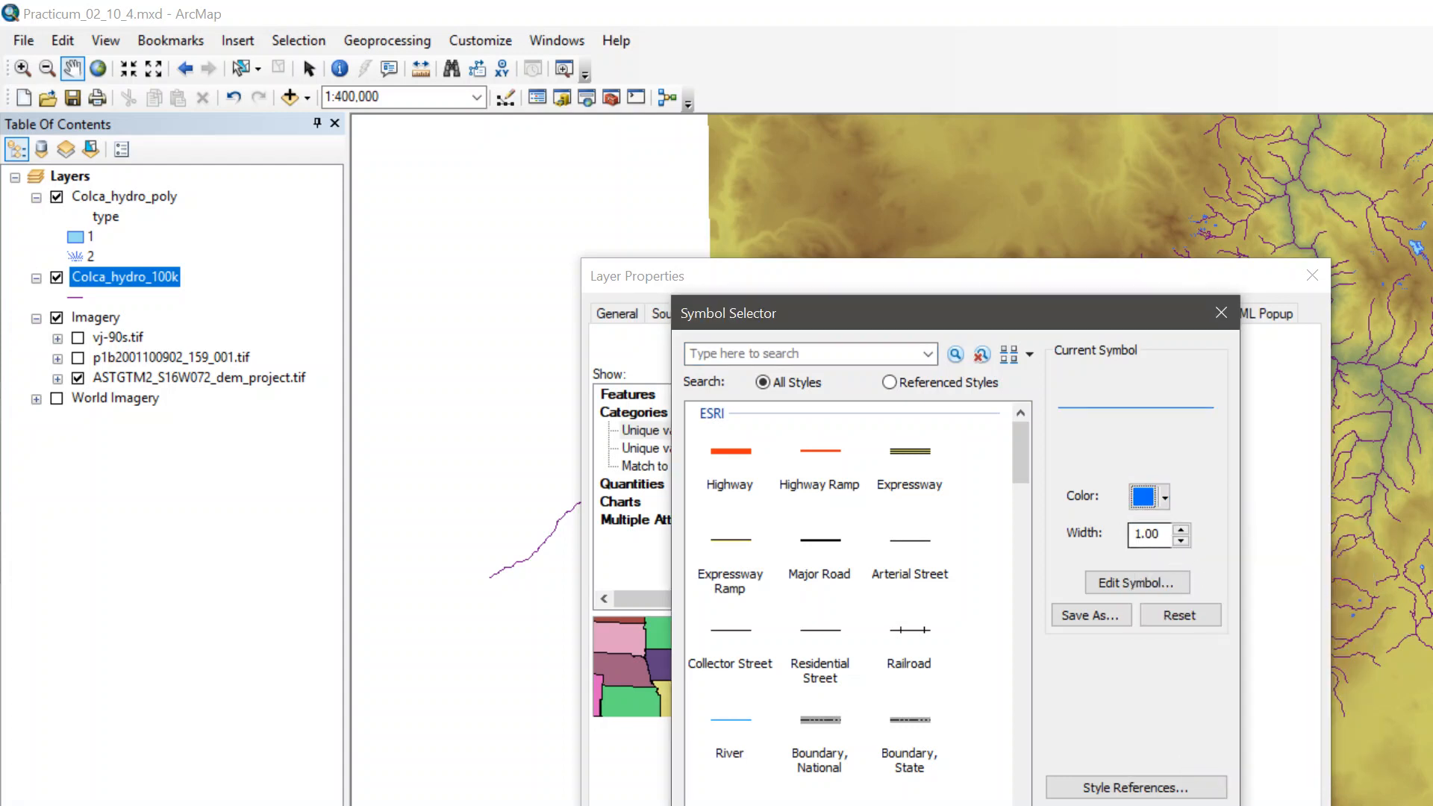
text(4)
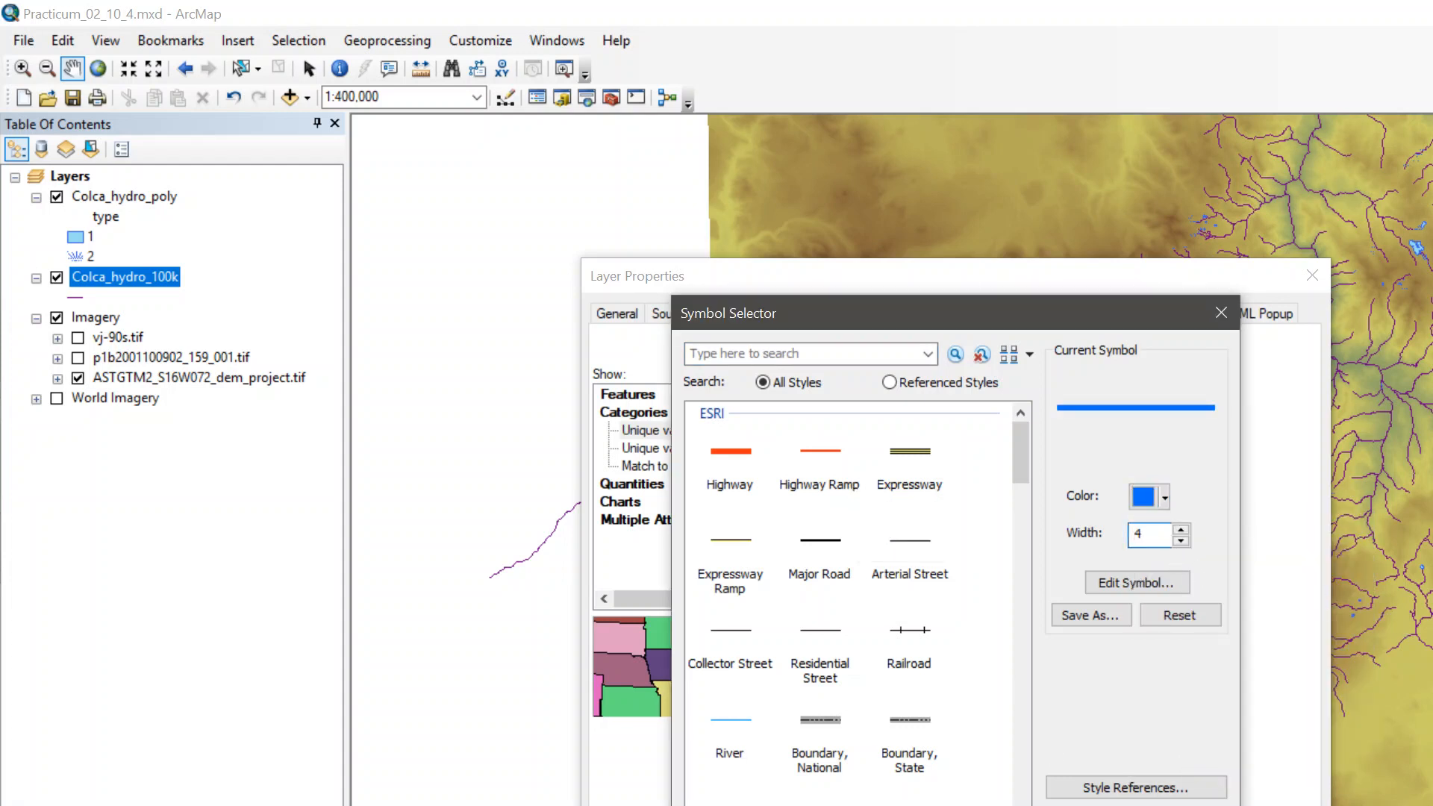
key(Return)
key(Return)
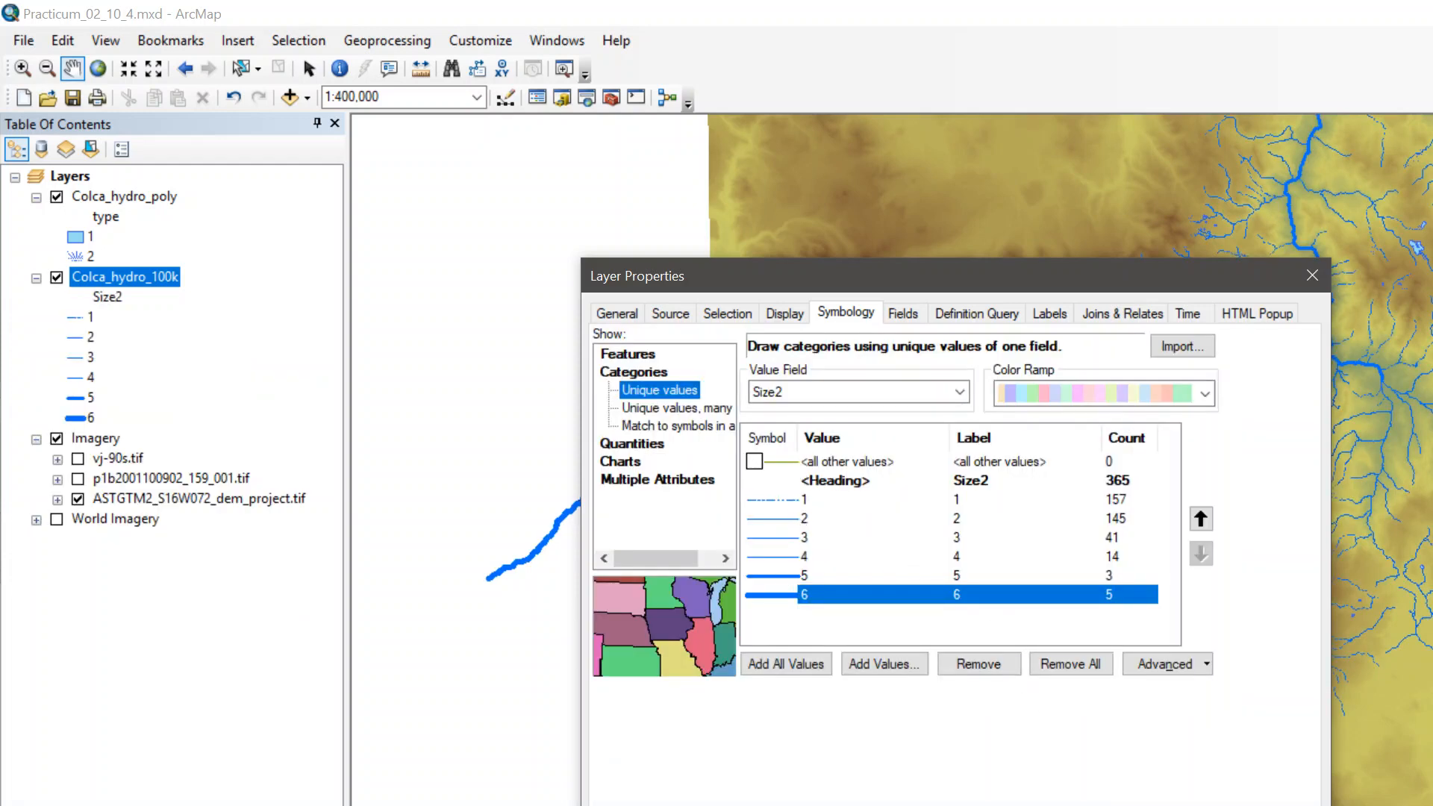
key(Return)
scroll(1177, 475, down, 1)
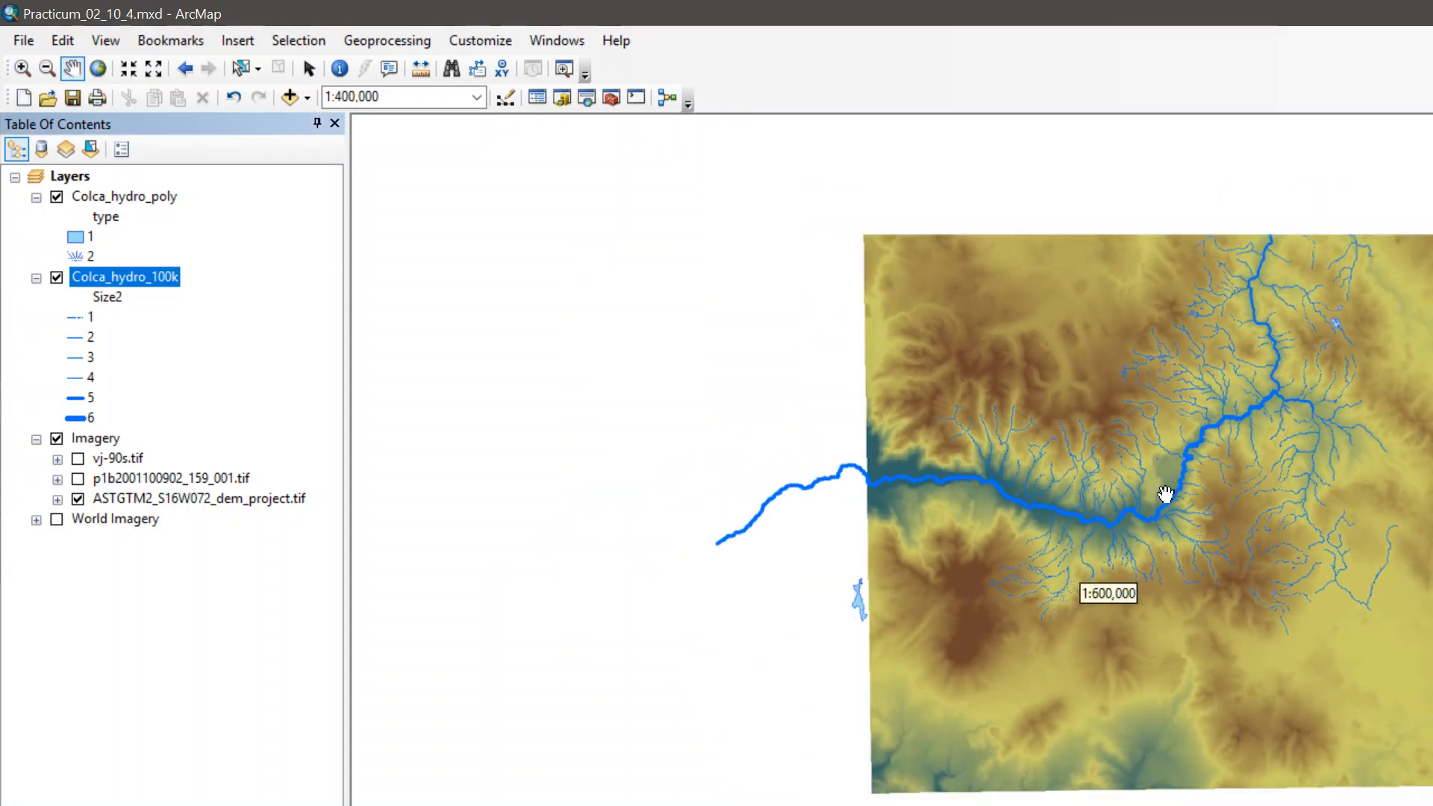
scroll(1142, 507, up, 3)
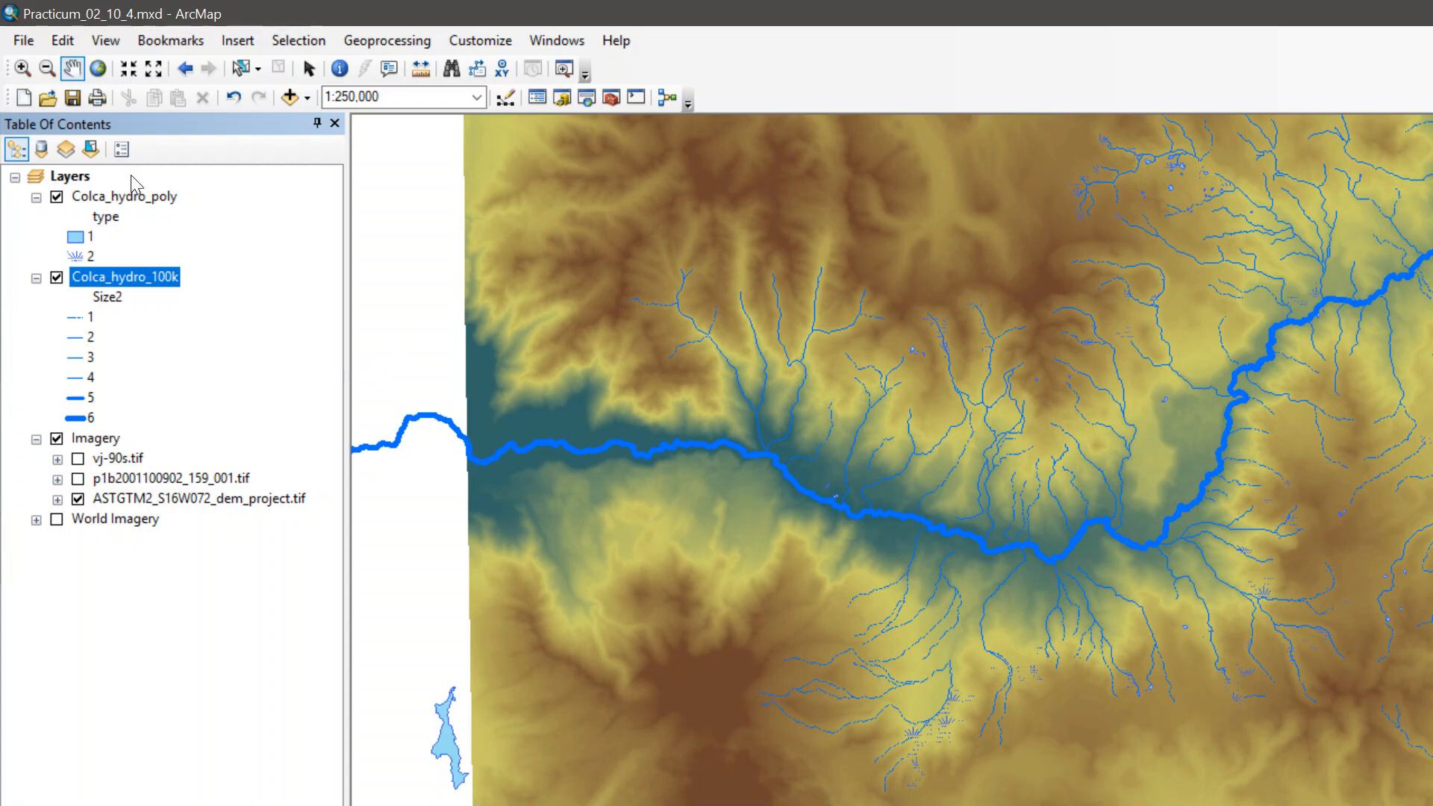
click(1111, 805)
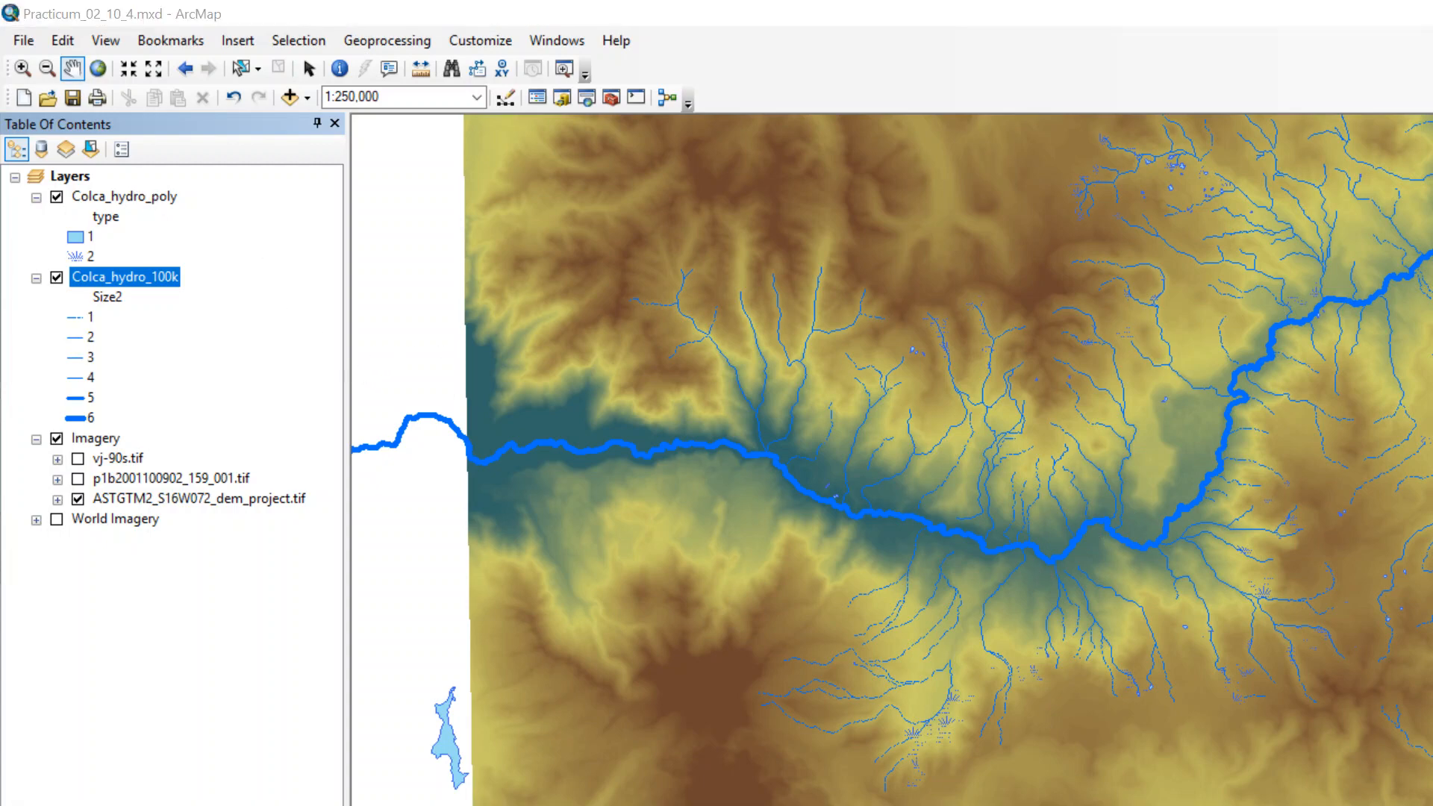